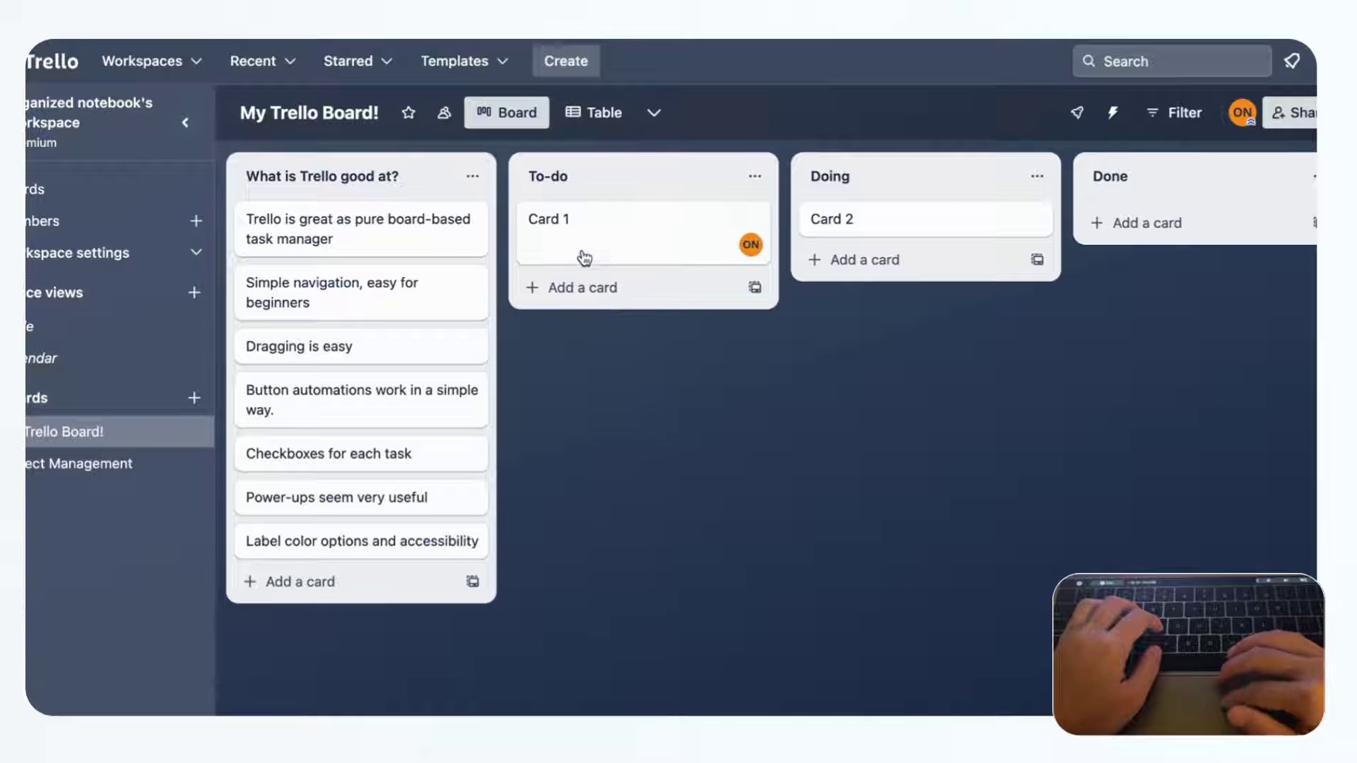
# Step: Drag Card 1 between lists, move To-do after Doing and back, then switch to Notion
pyautogui.moveTo(618, 243); pyautogui.dragTo(660, 230)
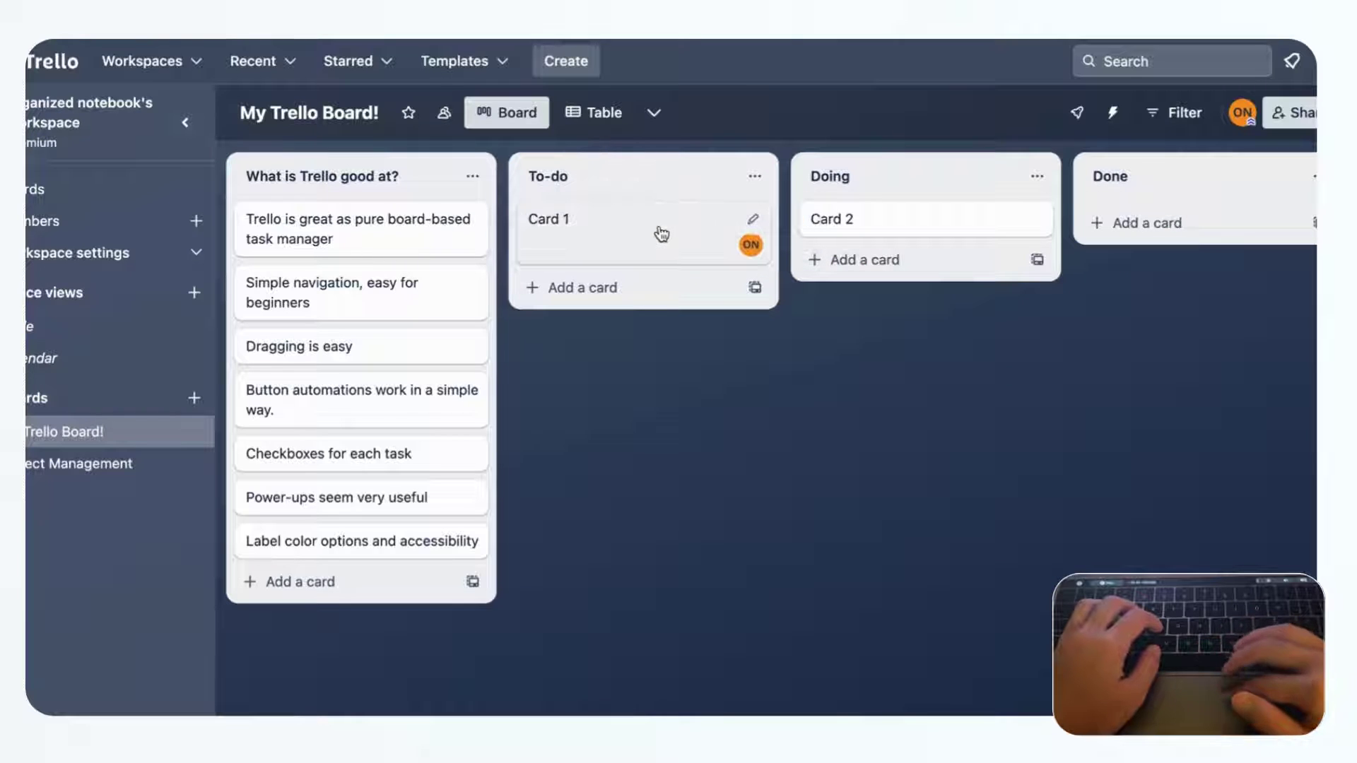
pyautogui.moveTo(618, 185); pyautogui.dragTo(885, 180)
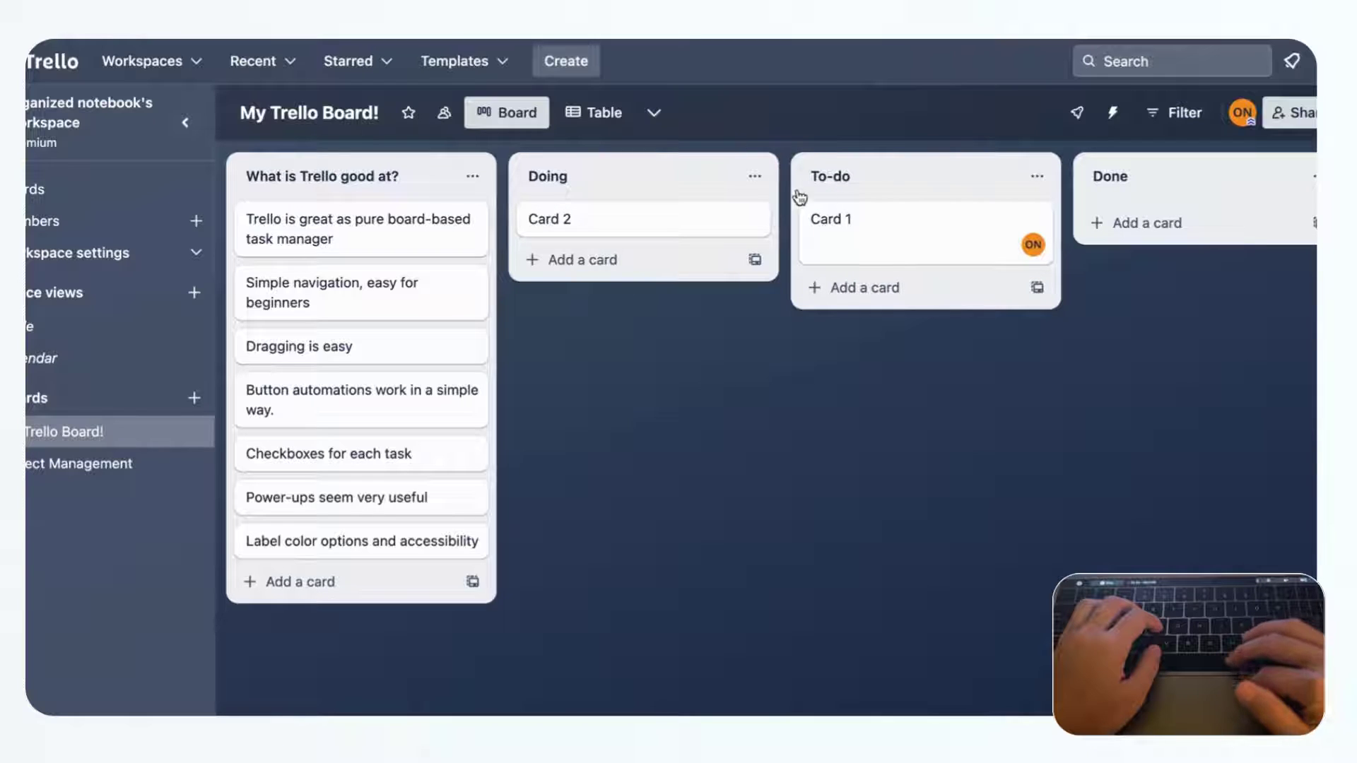
pyautogui.hscroll(3, 1210, 205)
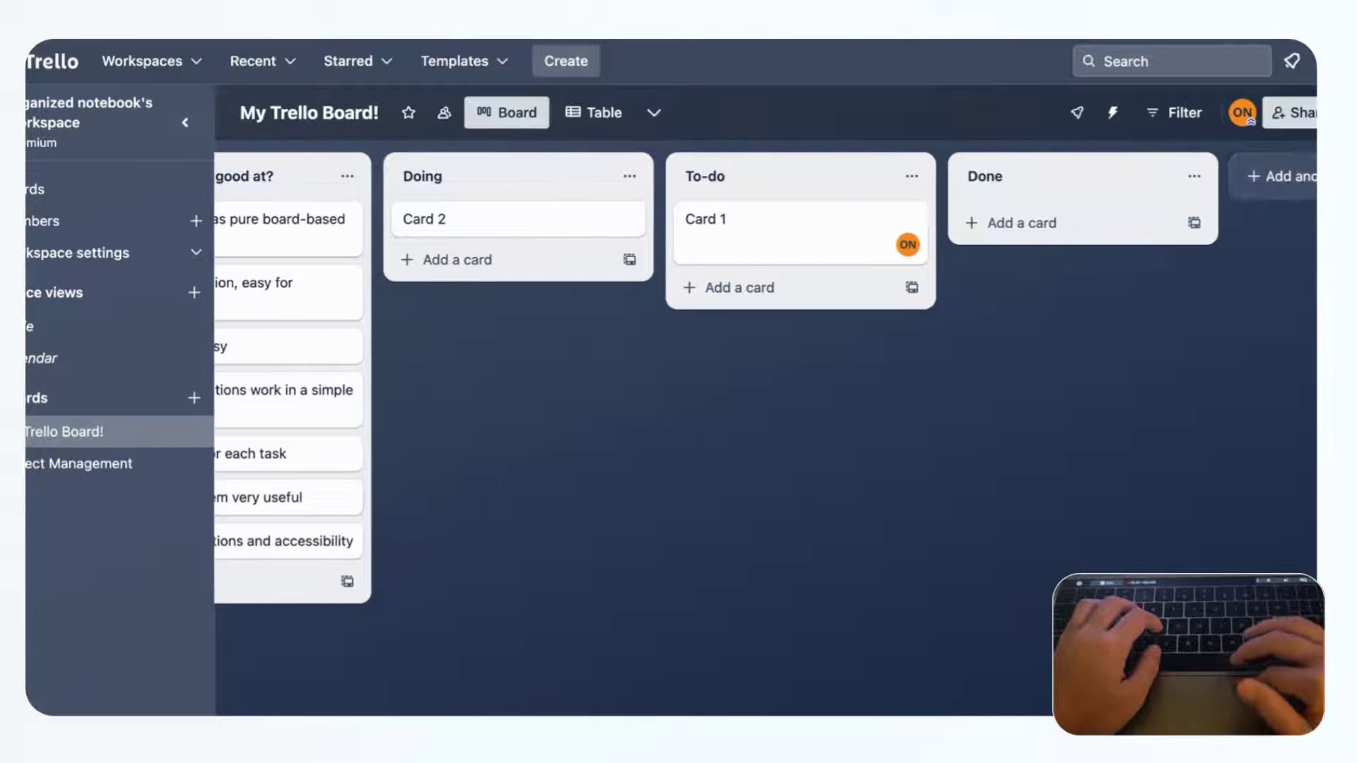
pyautogui.hscroll(-3, 1000, 236)
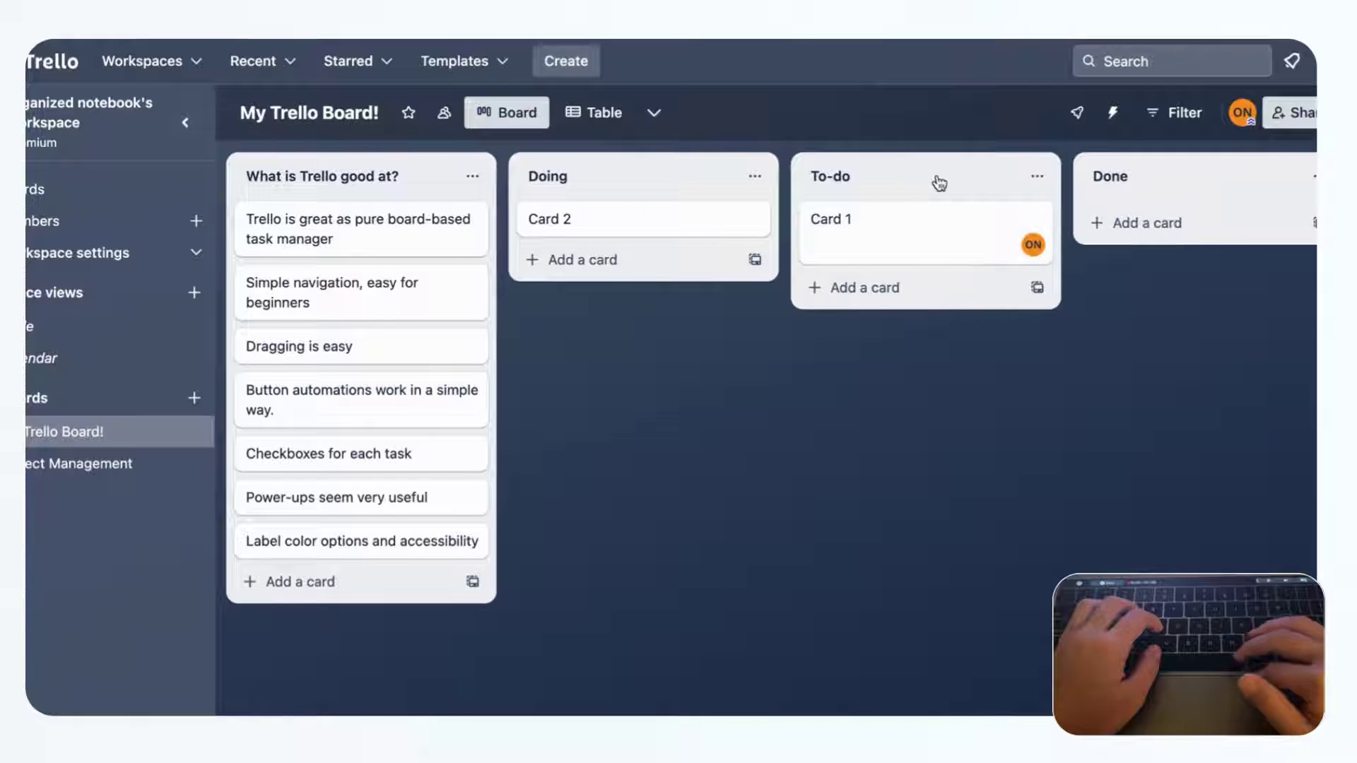
pyautogui.moveTo(933, 181); pyautogui.dragTo(660, 193)
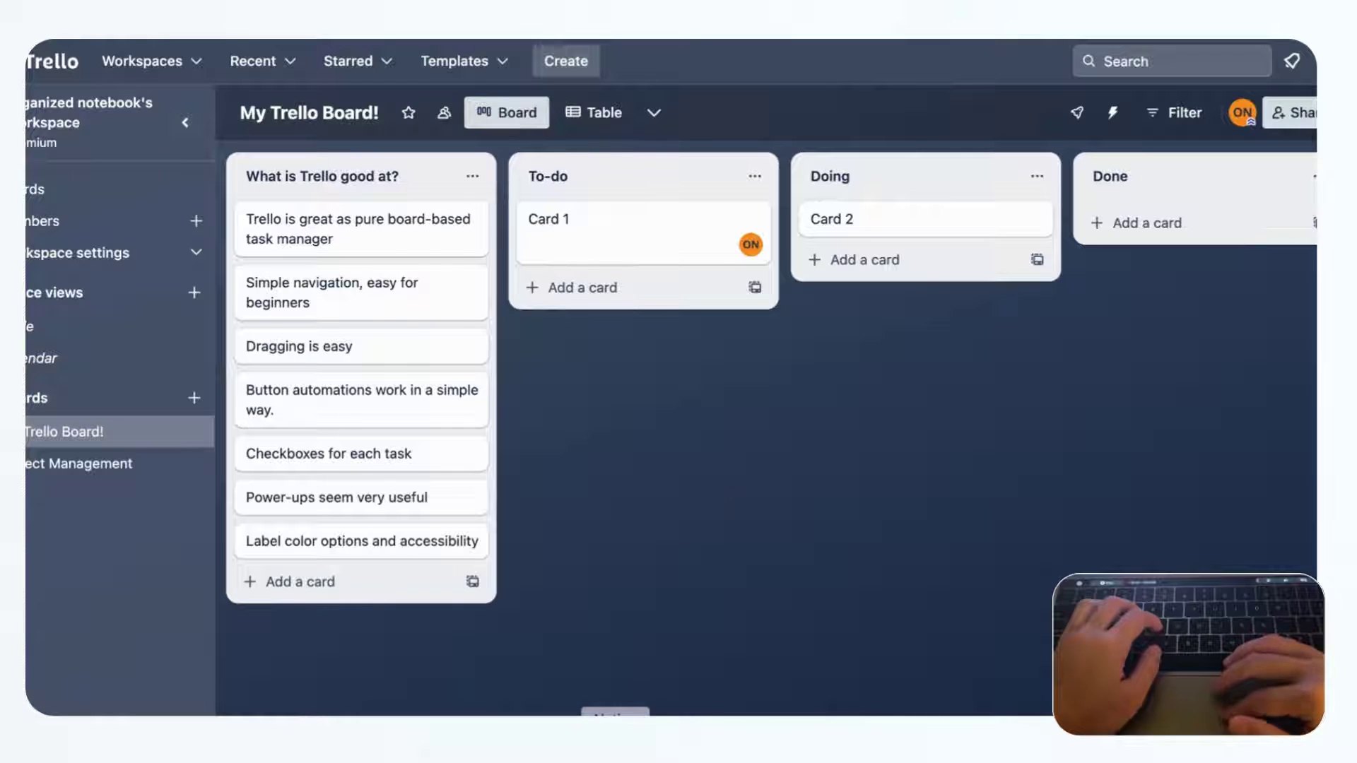
pyautogui.click(615, 715)
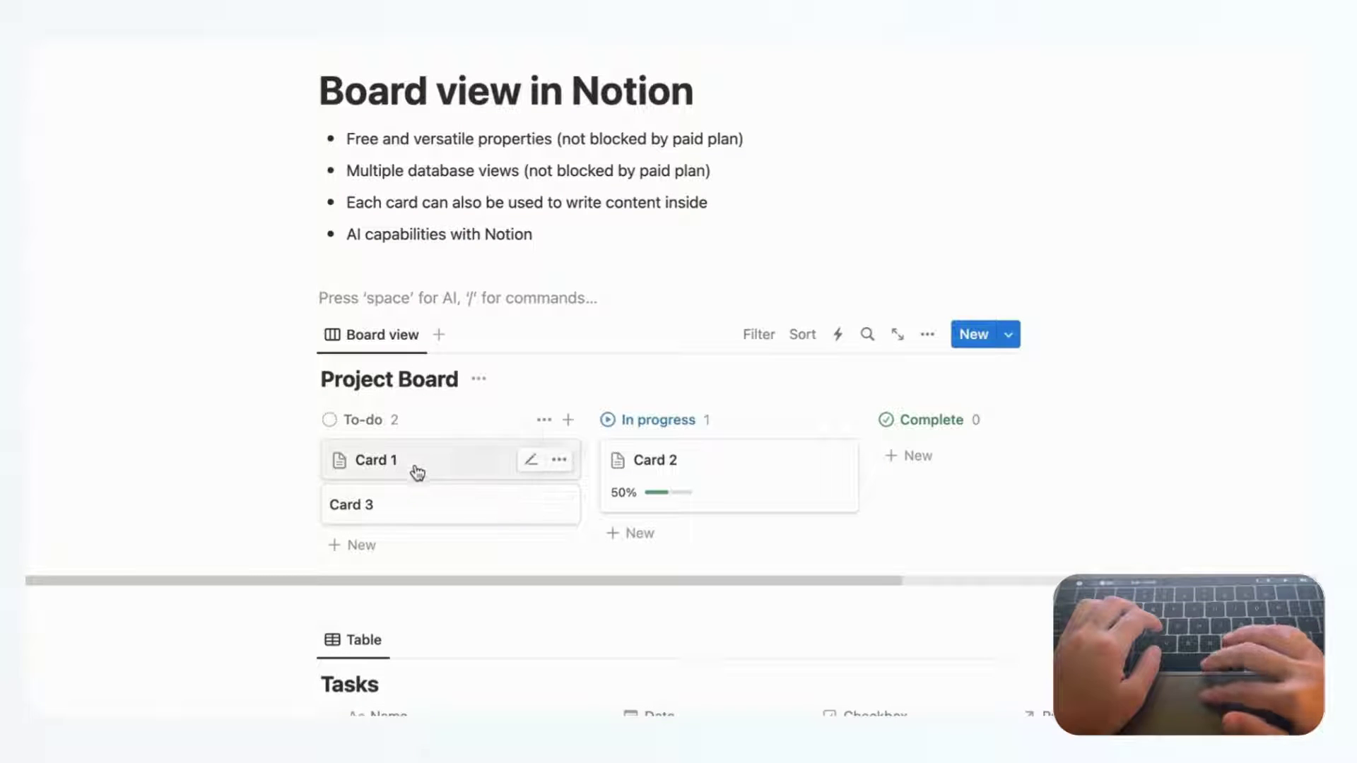
# Step: Drag Card 1 into In progress and back, then add an empty line under the bullets
pyautogui.moveTo(417, 472); pyautogui.dragTo(460, 454)
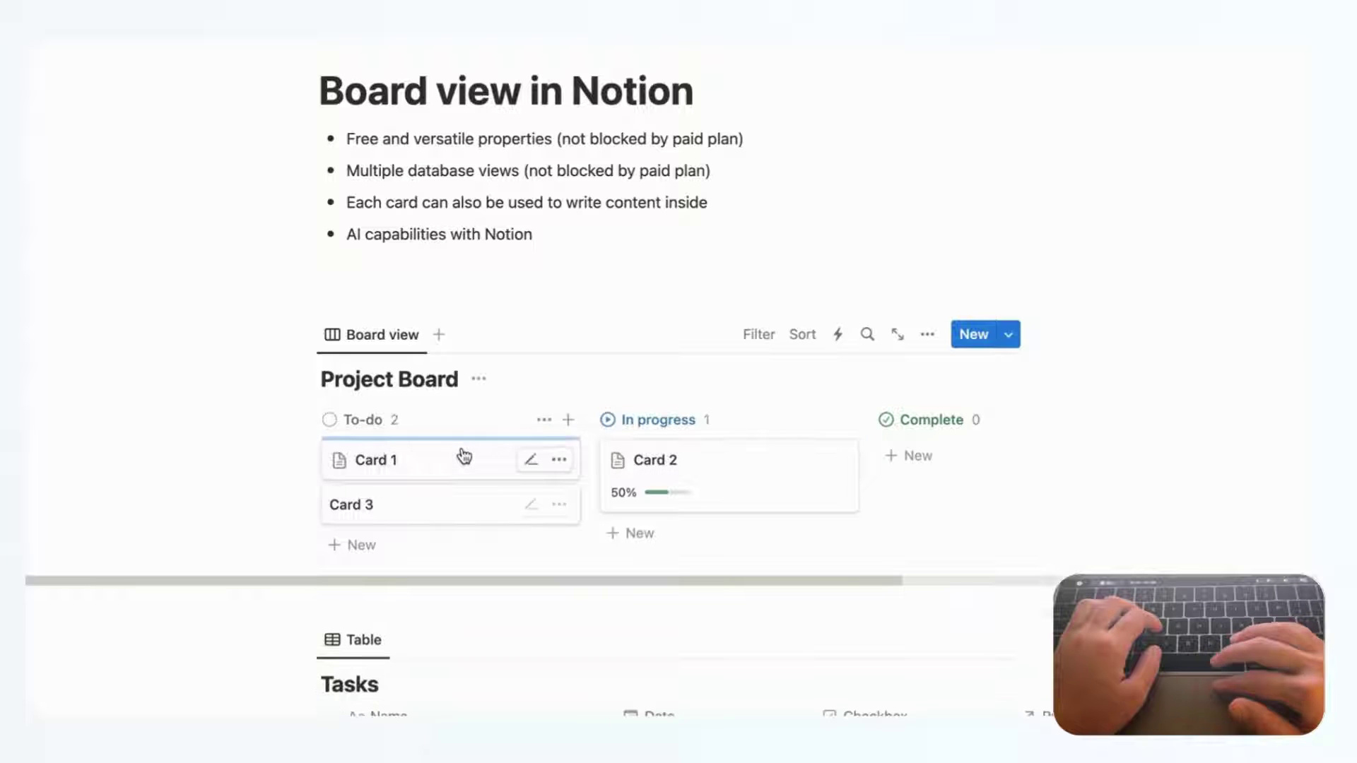
pyautogui.click(412, 276)
pyautogui.press('Return')
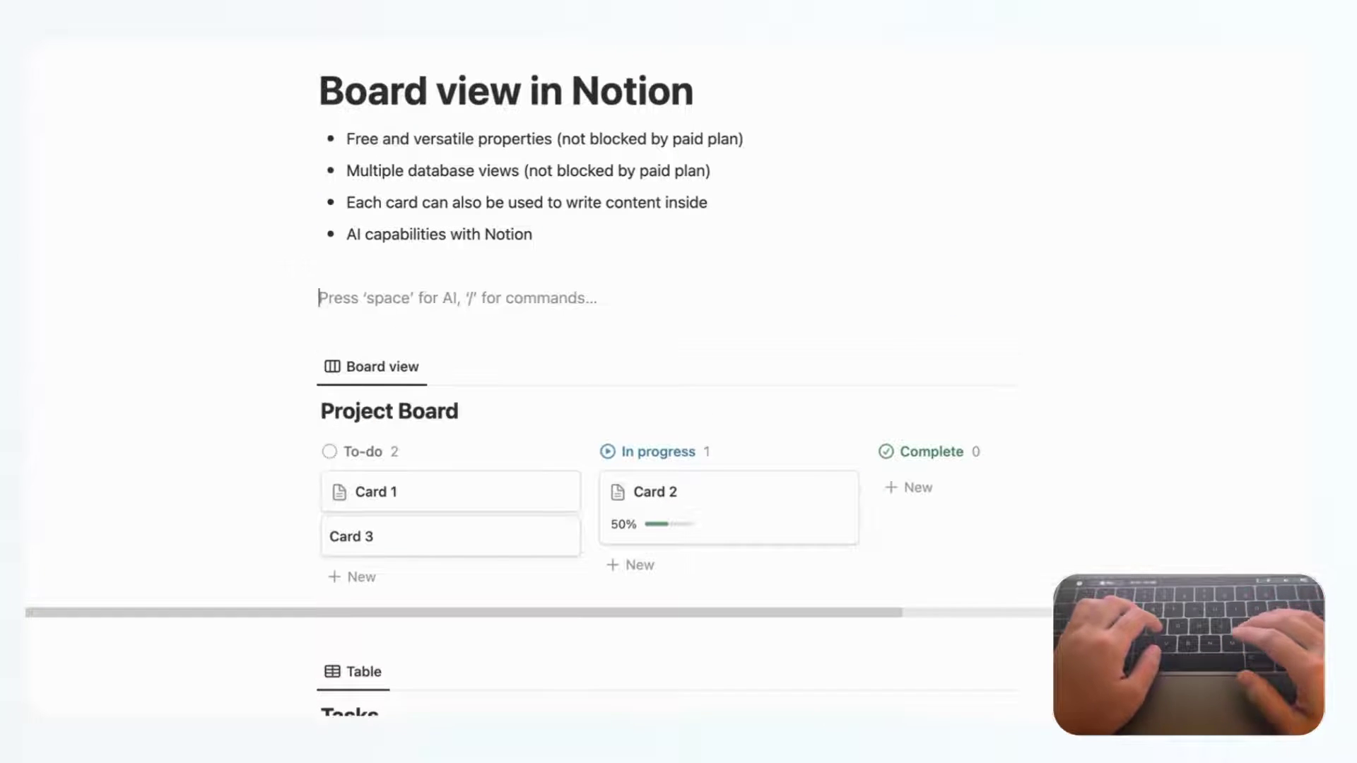
# Step: Insert a /board view backed by a new database and select the Untitled board
pyautogui.write('/')
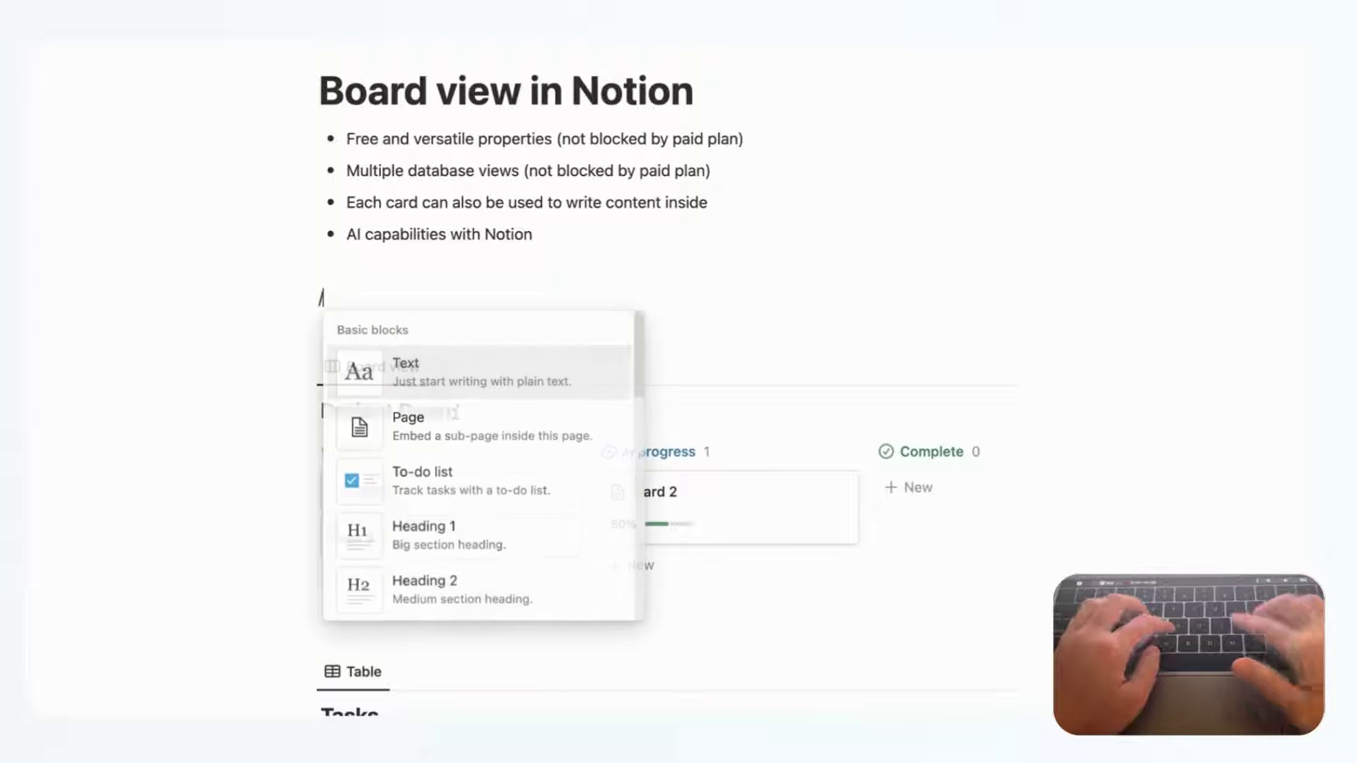
pyautogui.write('board')
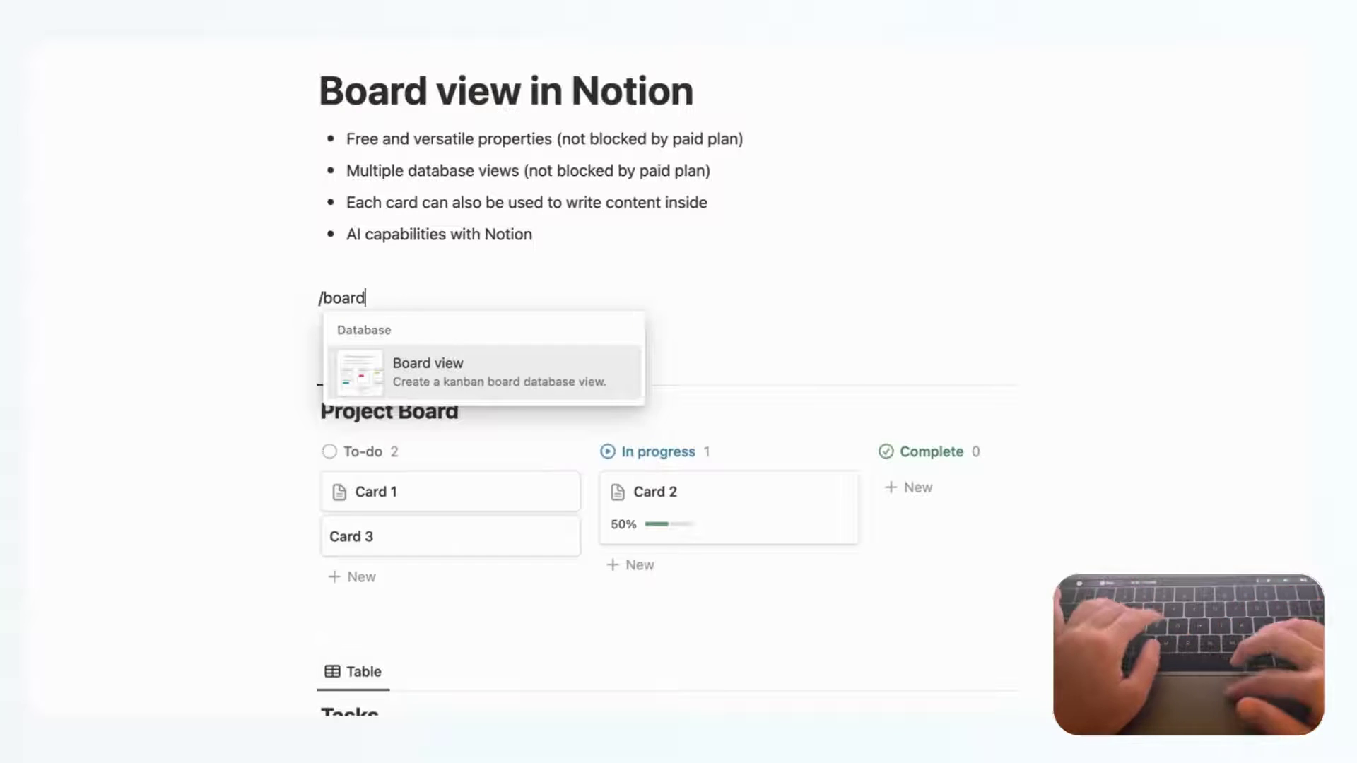
pyautogui.click(415, 372)
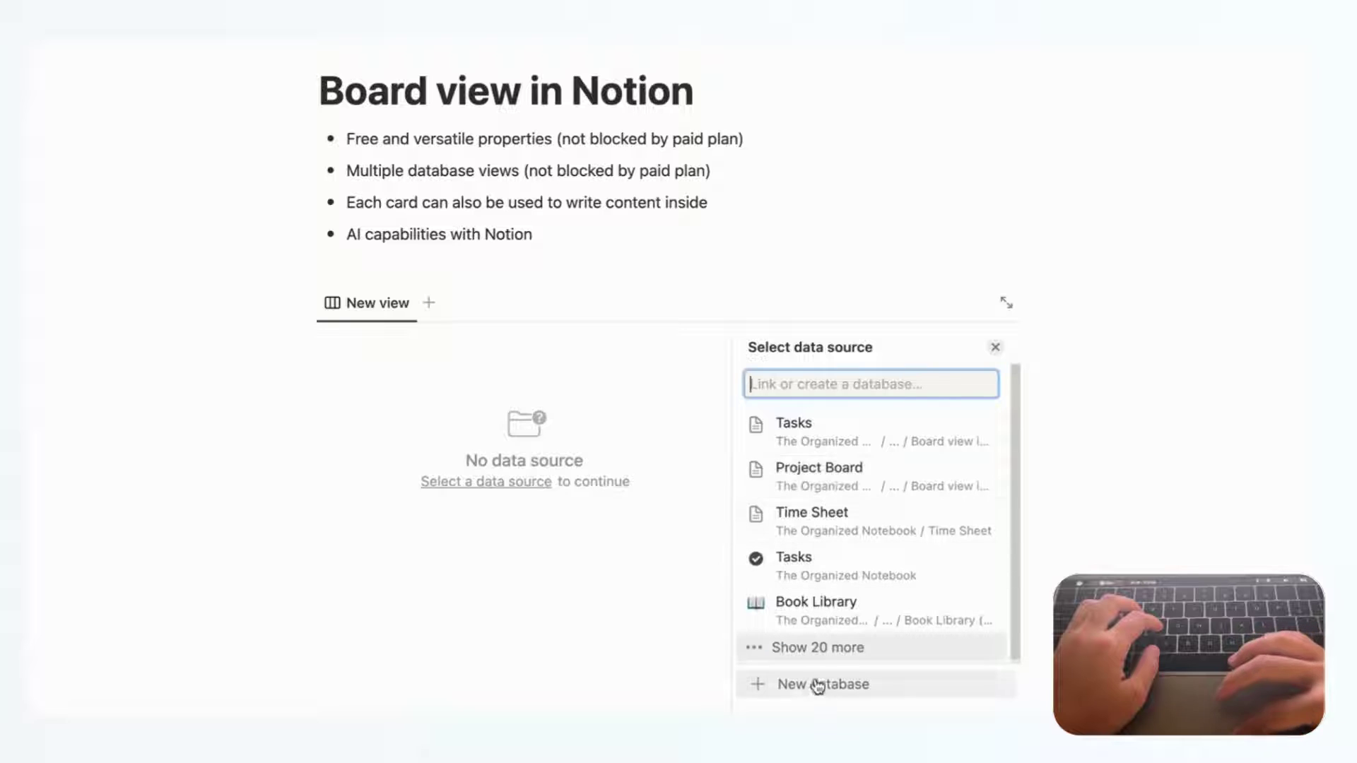
pyautogui.click(804, 687)
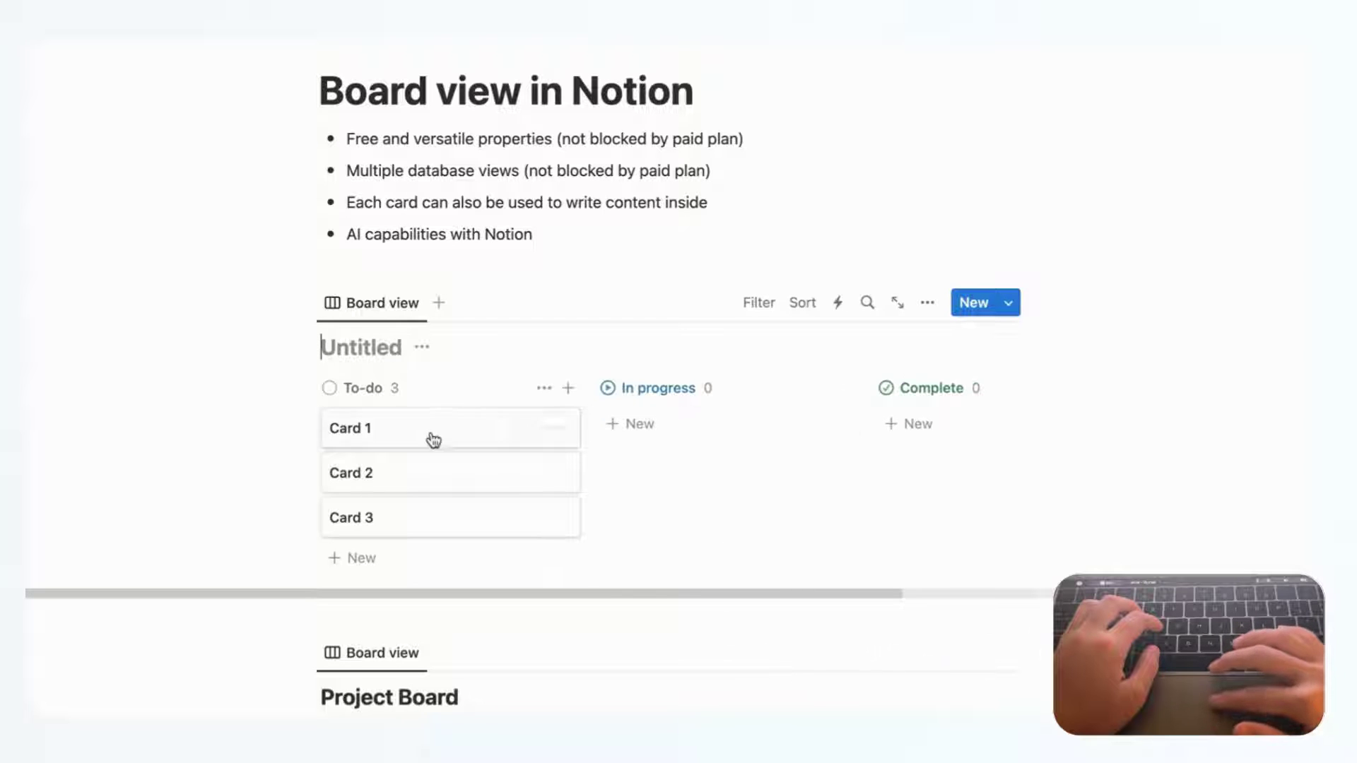
pyautogui.scroll(-2, 521, 472)
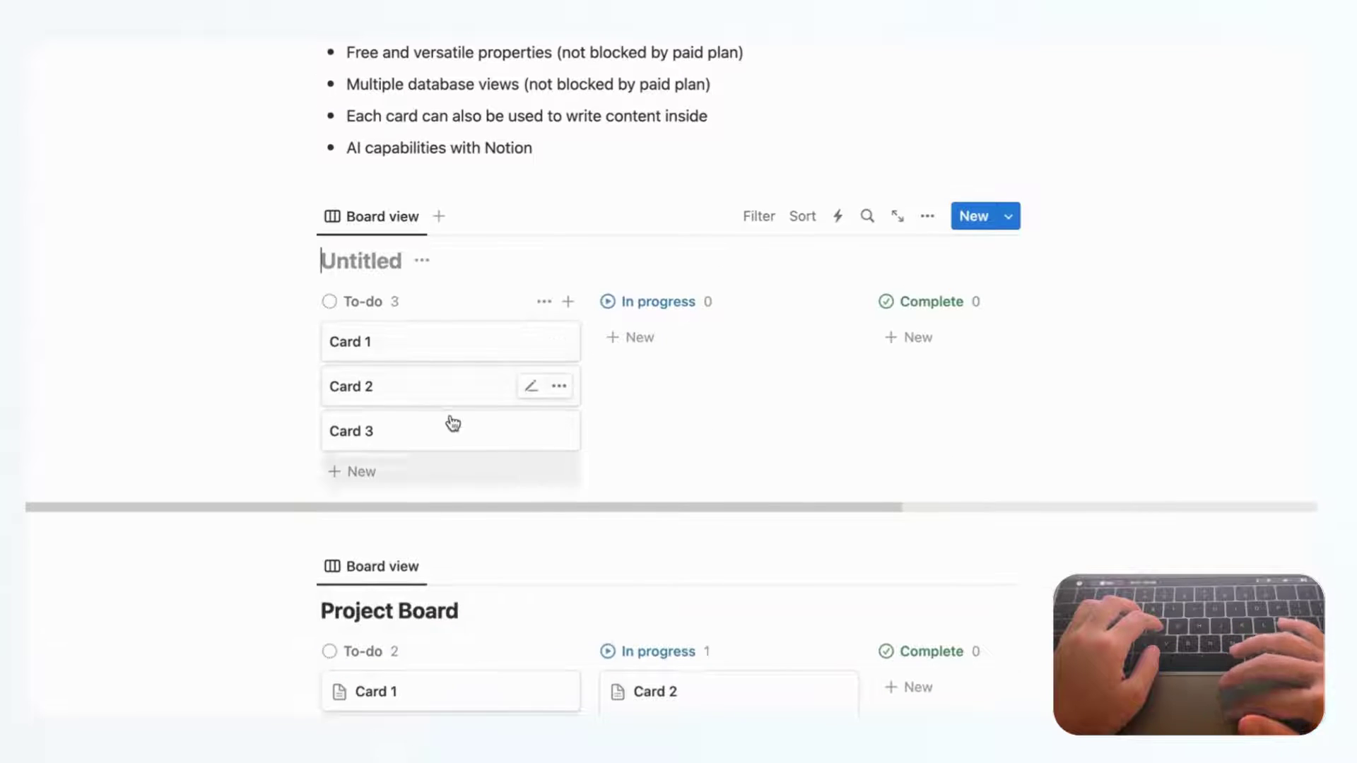
pyautogui.click(343, 308)
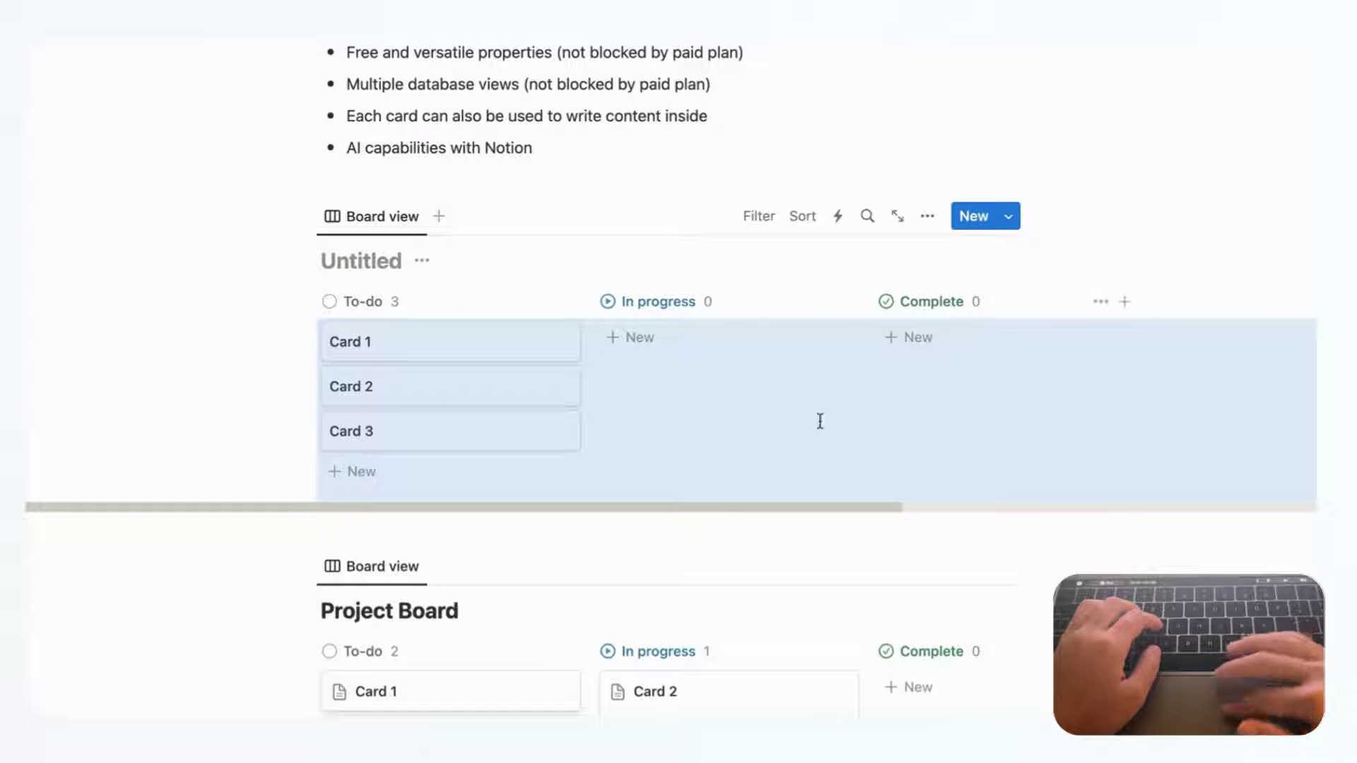
# Step: Review the board's Layout and Group by settings with ascending sort, then delete the Untitled board
pyautogui.click(929, 220)
pyautogui.click(933, 341)
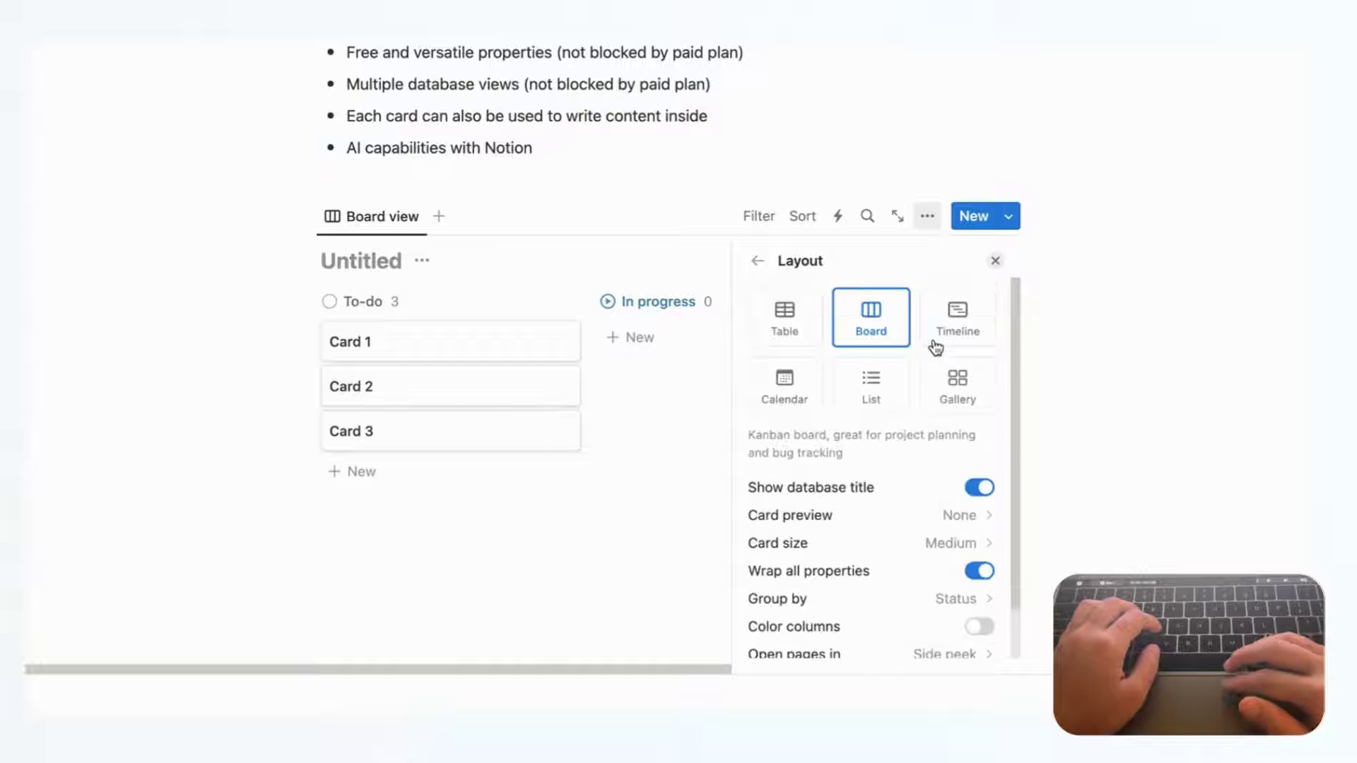
pyautogui.scroll(-2, 857, 509)
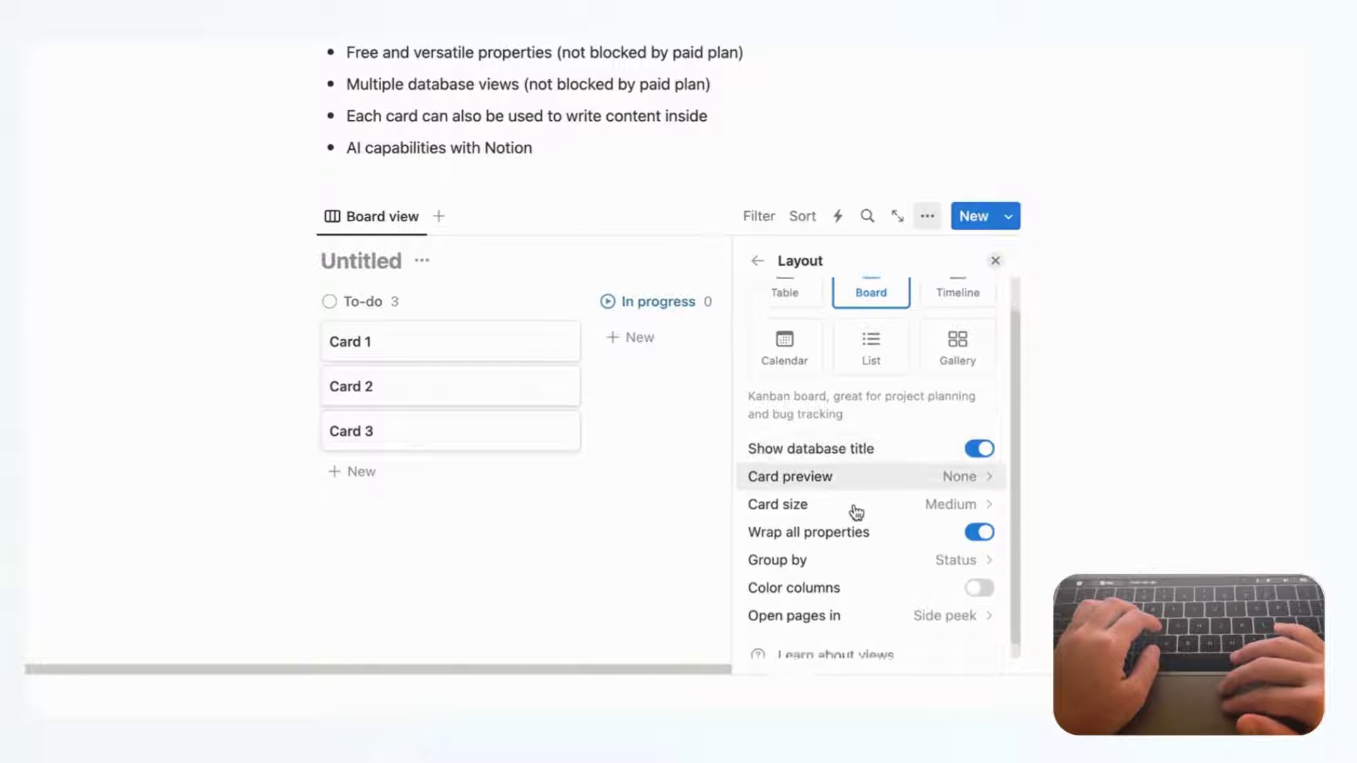
pyautogui.click(852, 559)
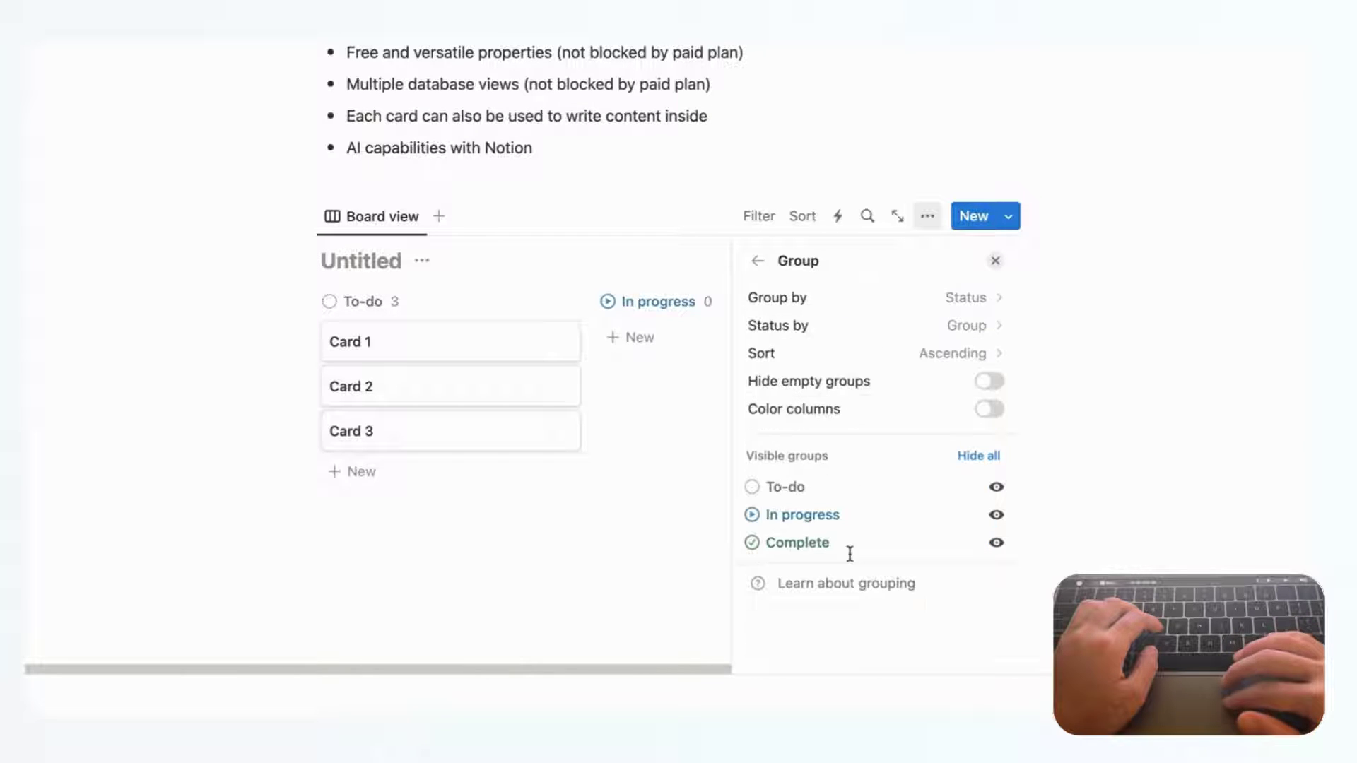
pyautogui.click(960, 354)
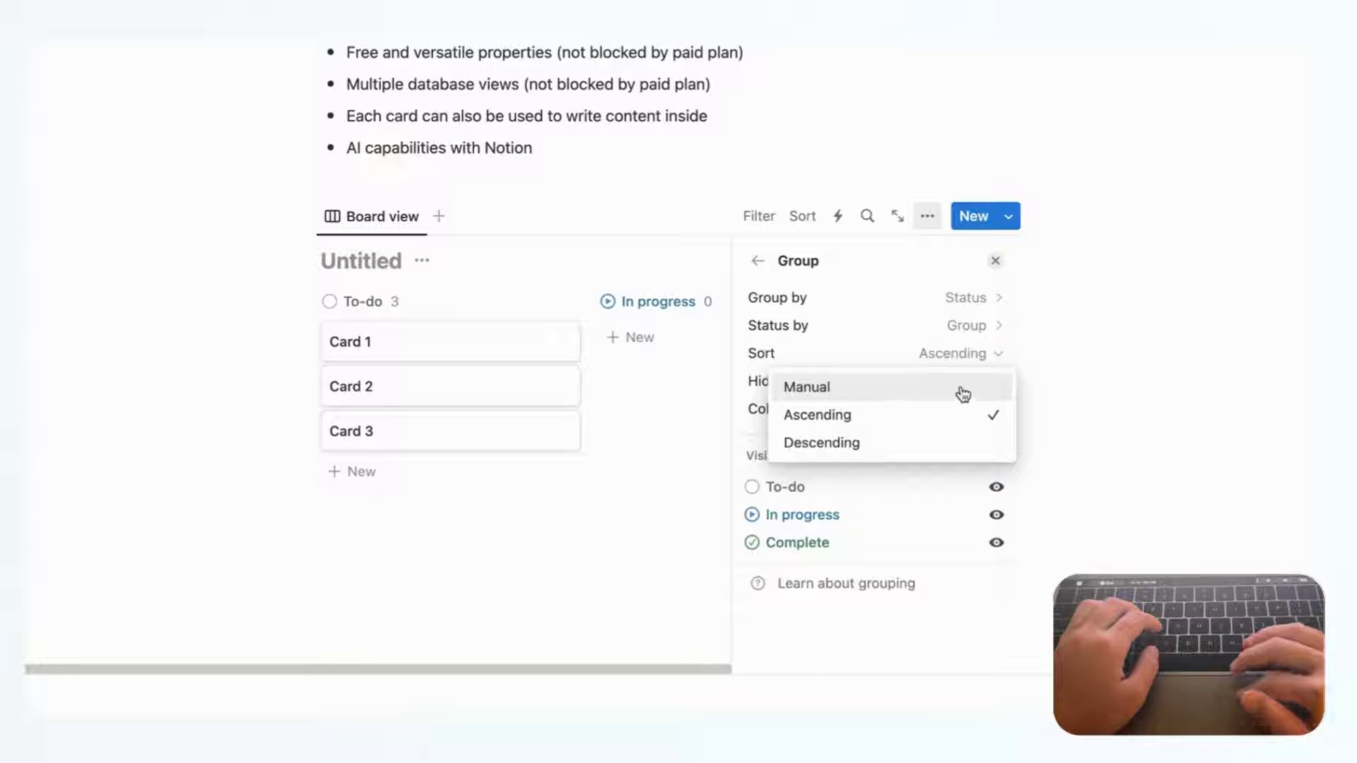
pyautogui.click(943, 265)
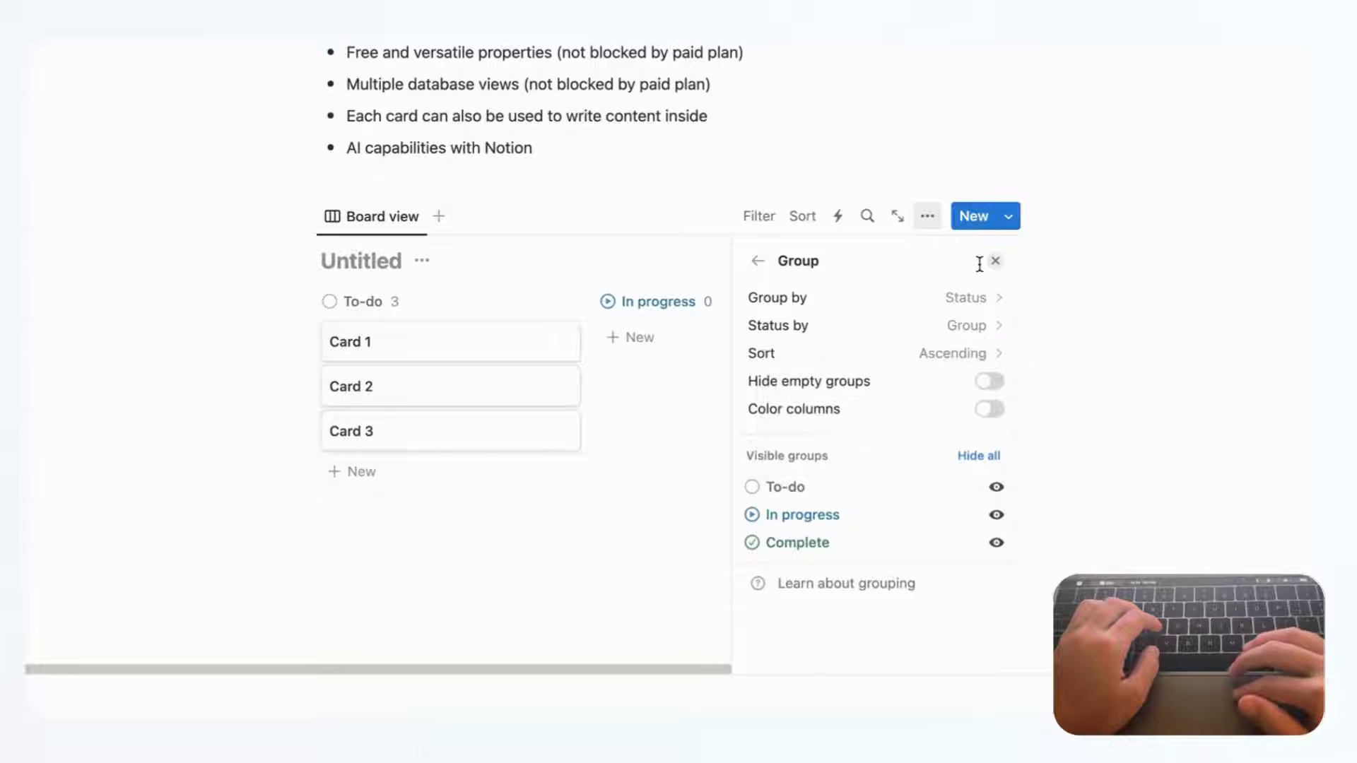
pyautogui.click(997, 262)
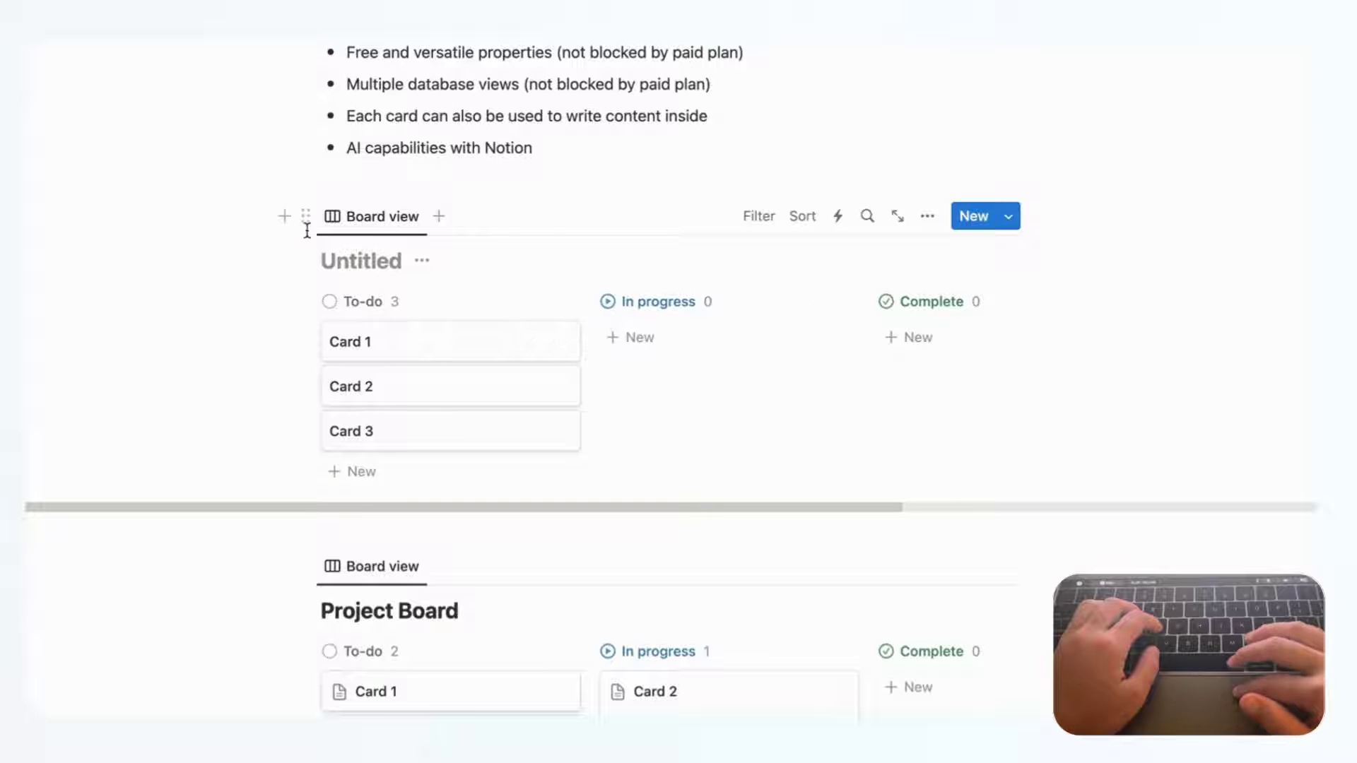
pyautogui.click(307, 215)
pyautogui.press('Delete')
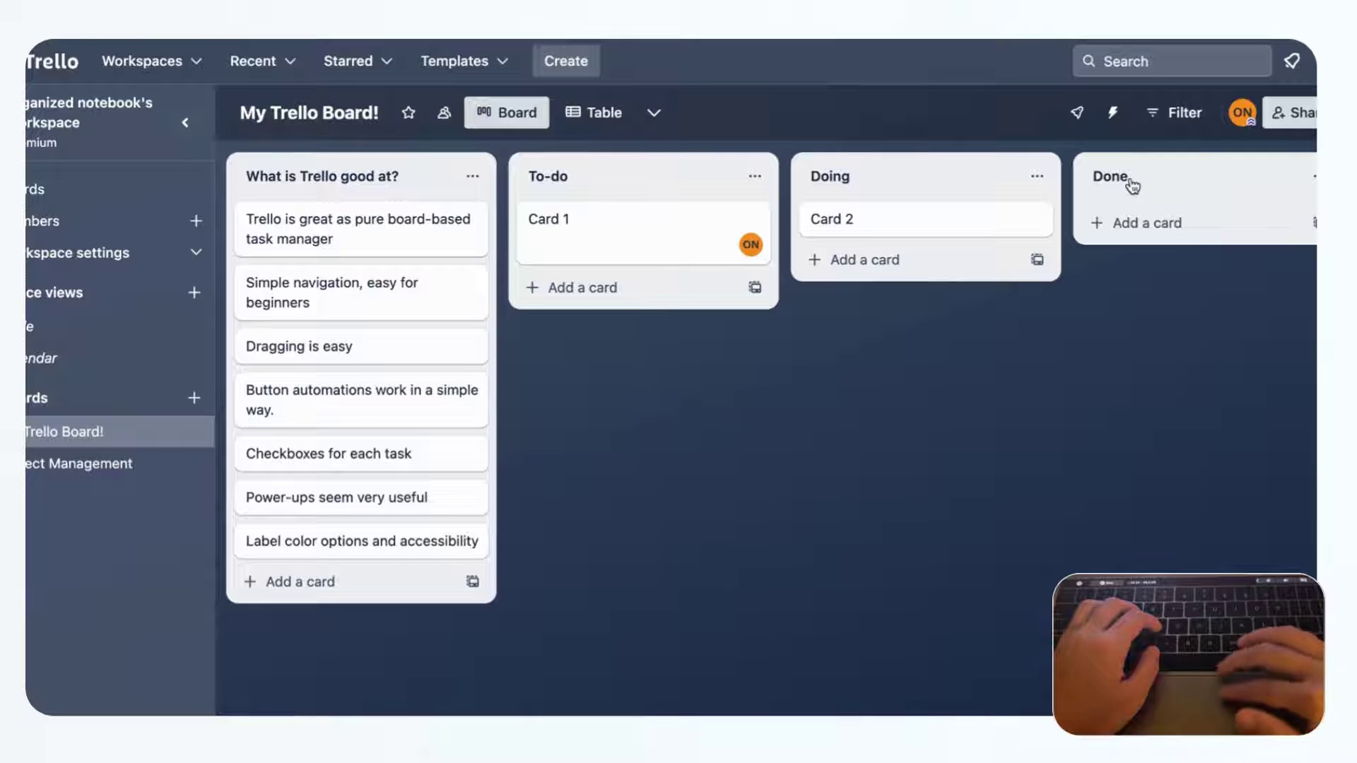
# Step: Drop the Done list back in place, then open Card 1 to view its checklist and automation
pyautogui.moveTo(1166, 177); pyautogui.dragTo(954, 325)
pyautogui.hscroll(-3, 957, 330)
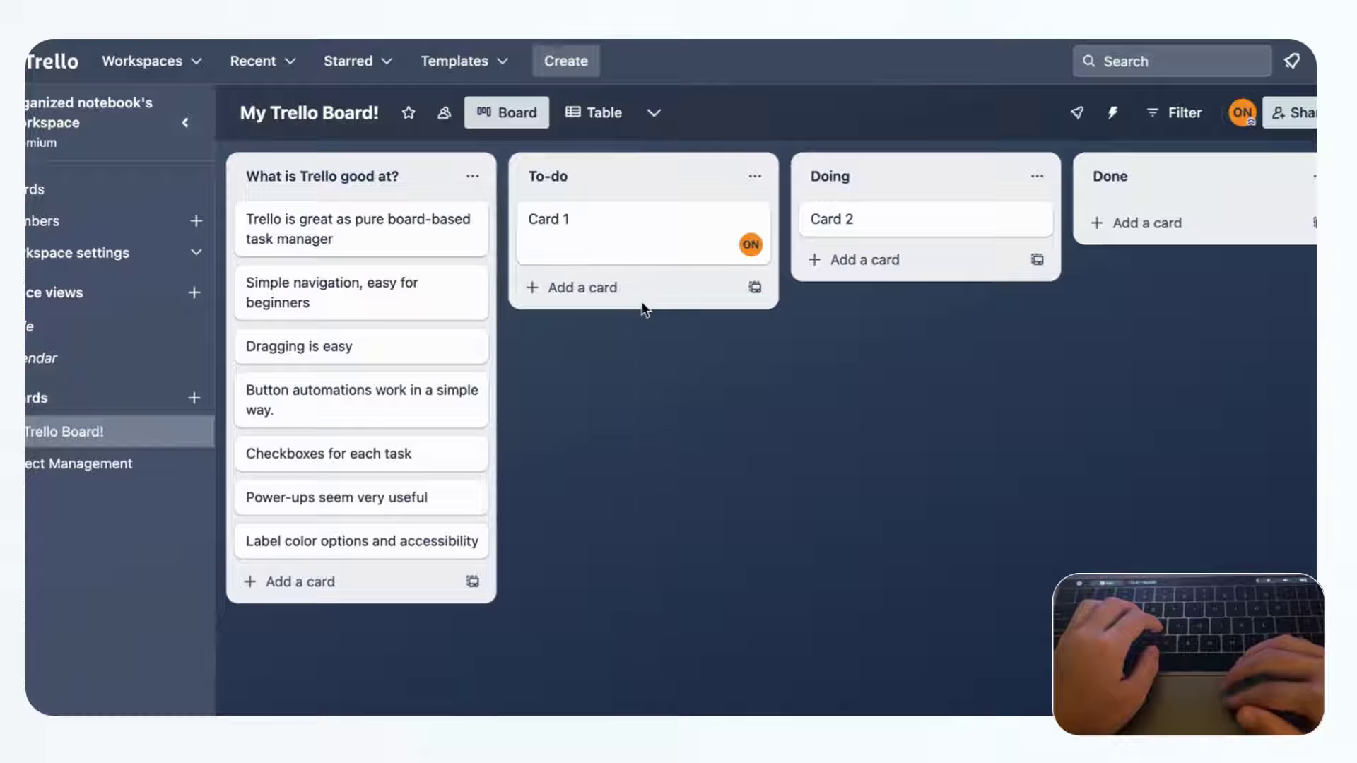
pyautogui.click(649, 241)
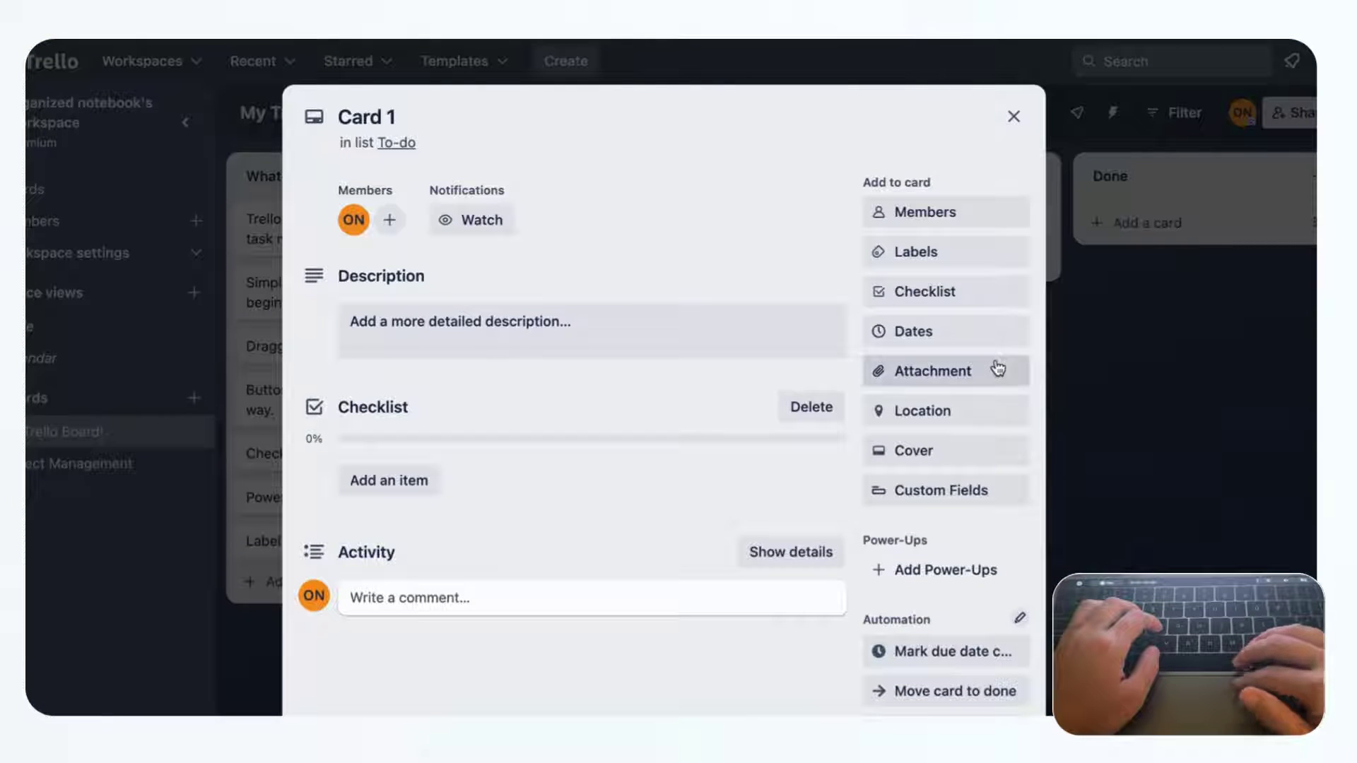
pyautogui.scroll(-3, 972, 553)
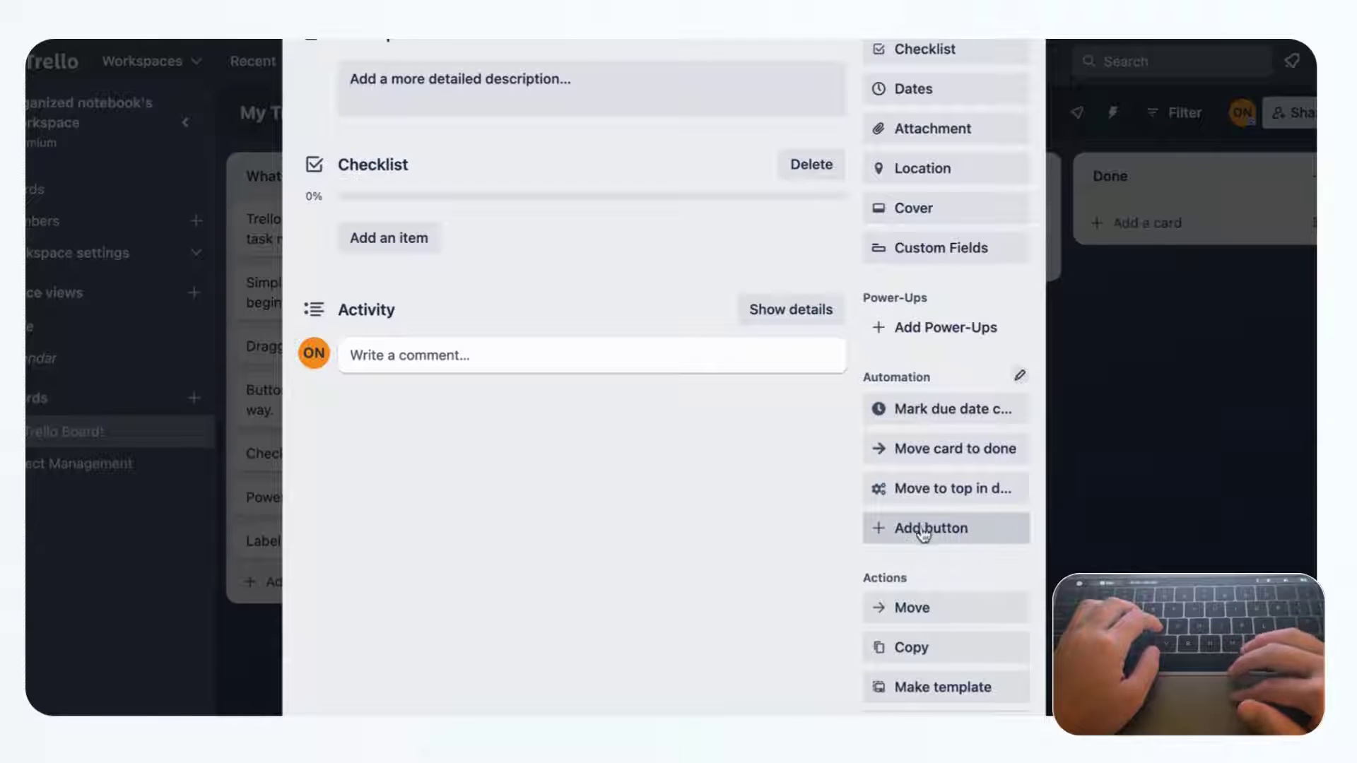
# Step: Start a move-card automation button on Card 1 that targets the Done list
pyautogui.click(961, 527)
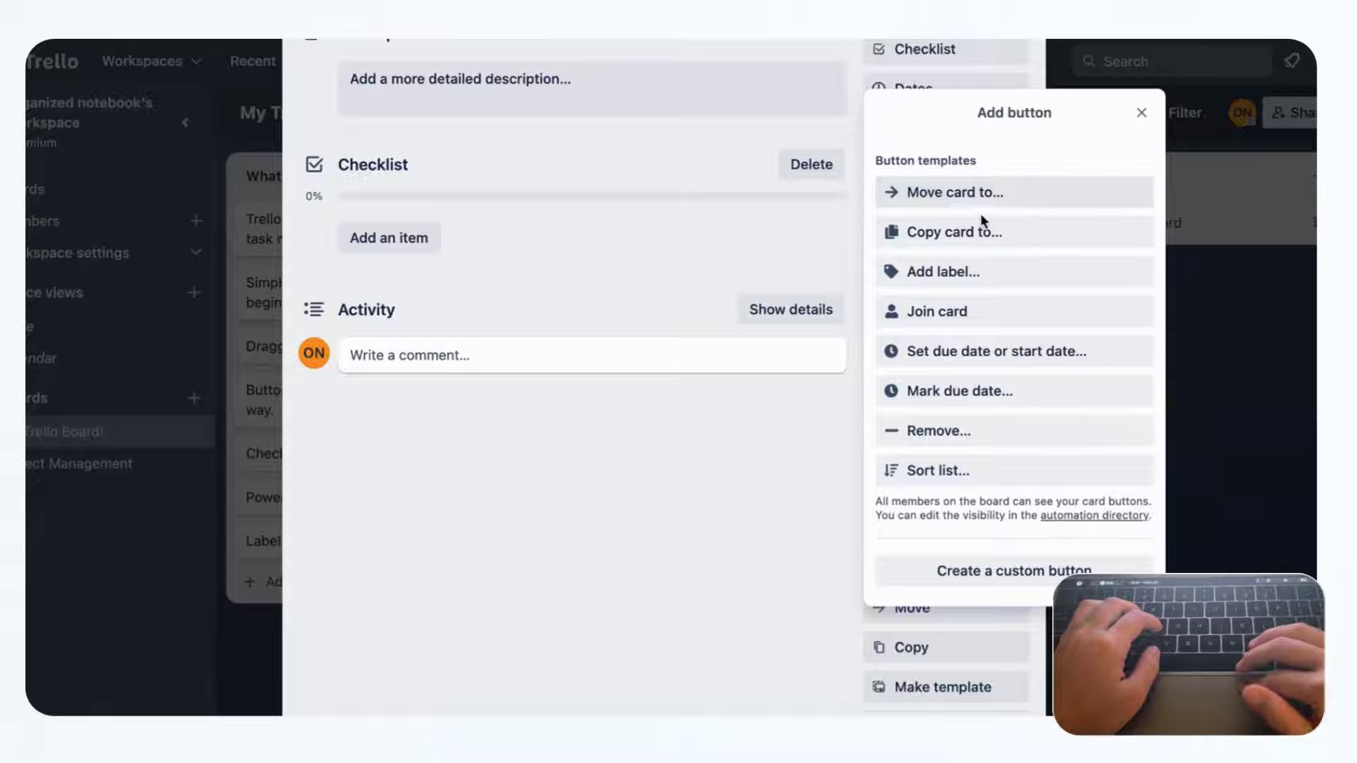
pyautogui.click(974, 195)
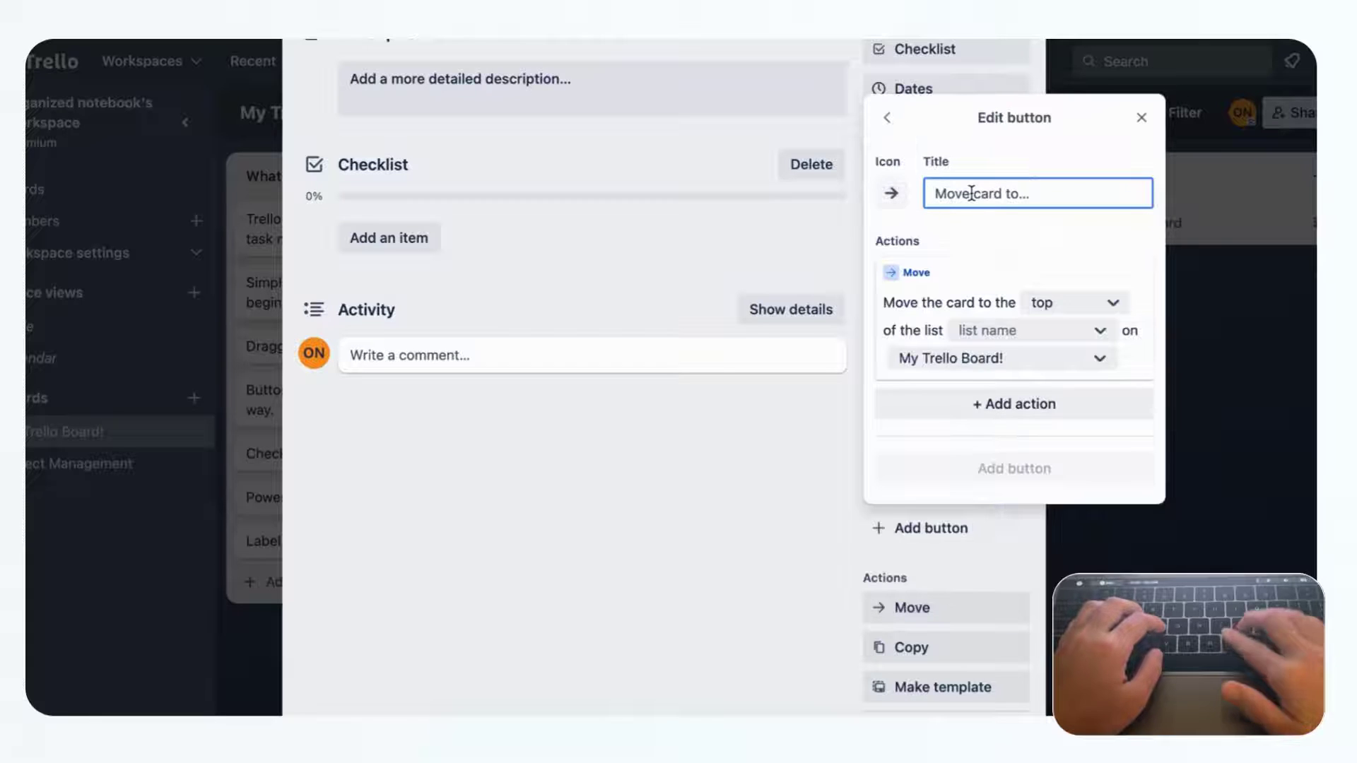
pyautogui.click(979, 334)
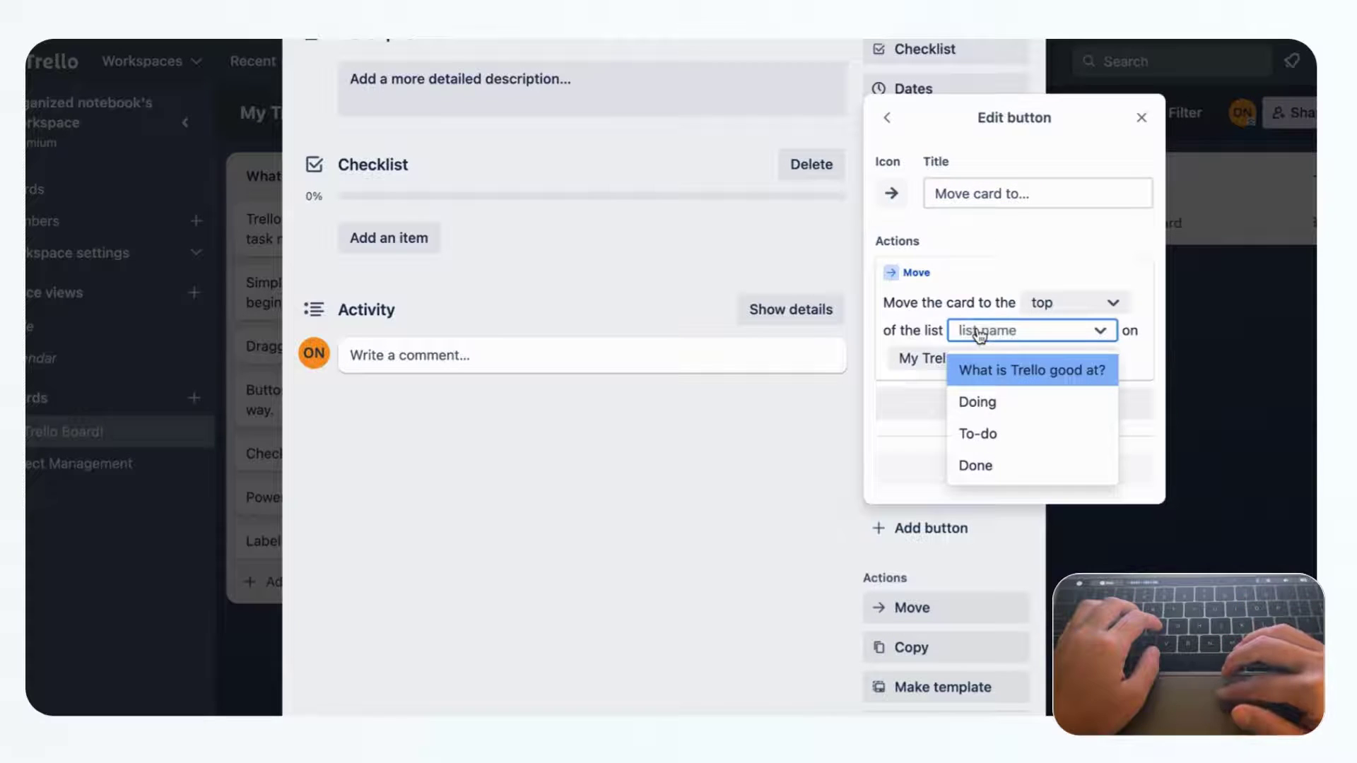
pyautogui.click(1041, 465)
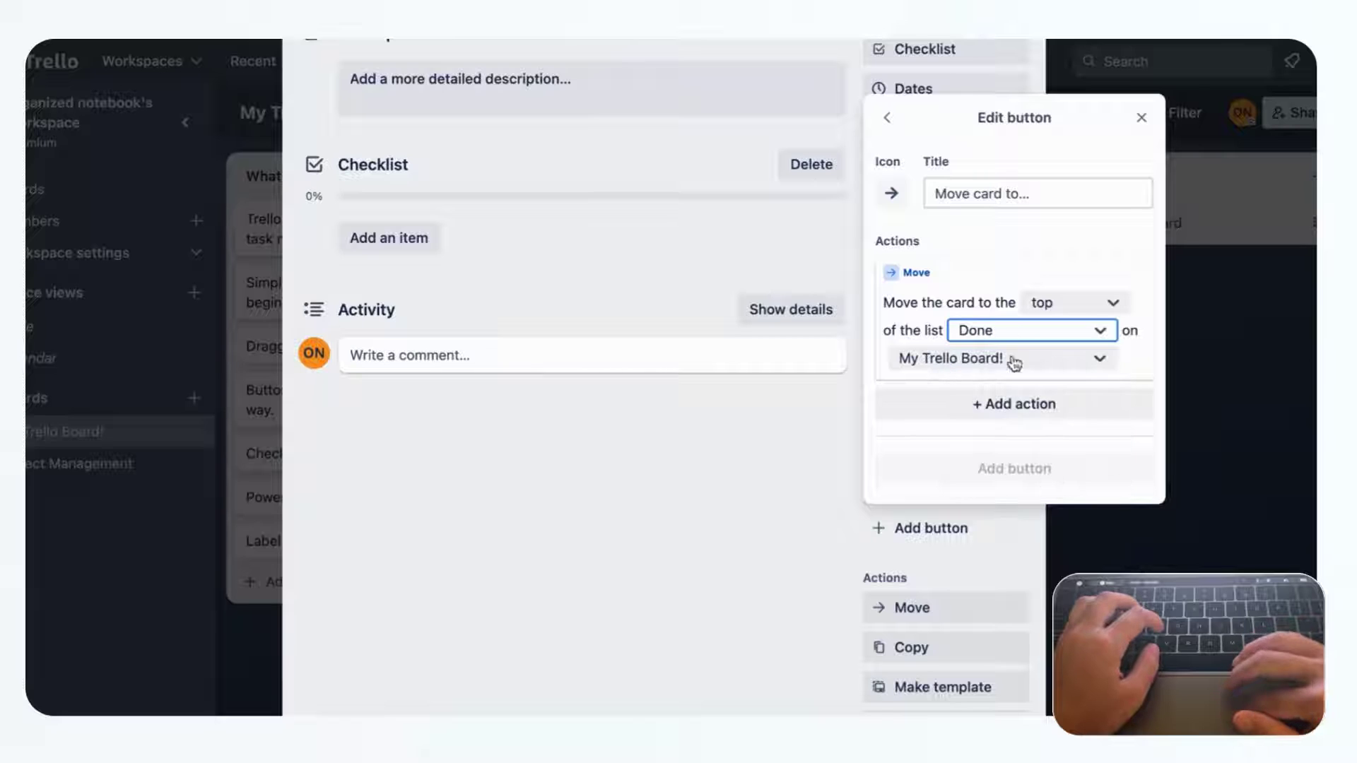
# Step: Title the button 'Move card to done', save it, and run it to move Card 1
pyautogui.click(1032, 193)
pyautogui.write('Move card t')
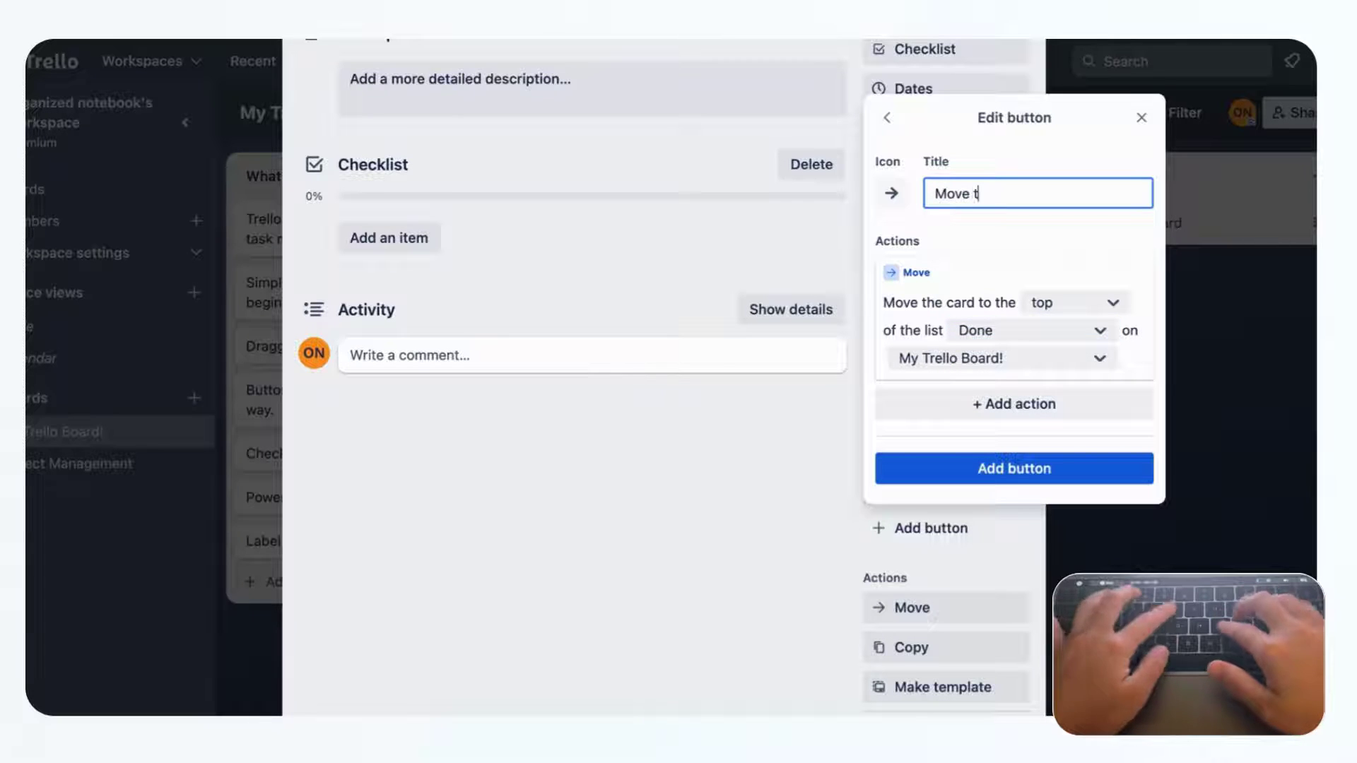
pyautogui.write('o')
pyautogui.press('BackSpace')
pyautogui.press('BackSpace')
pyautogui.write('card to done')
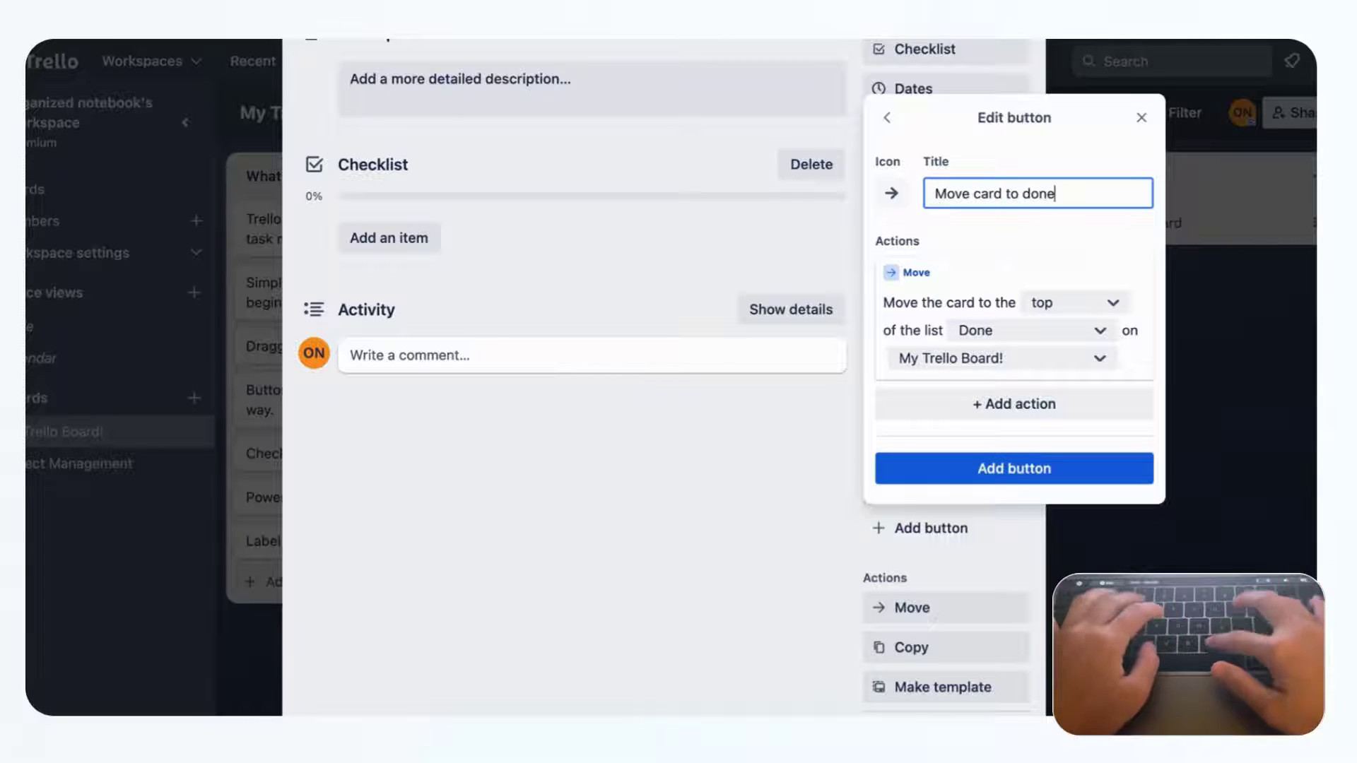
pyautogui.click(983, 470)
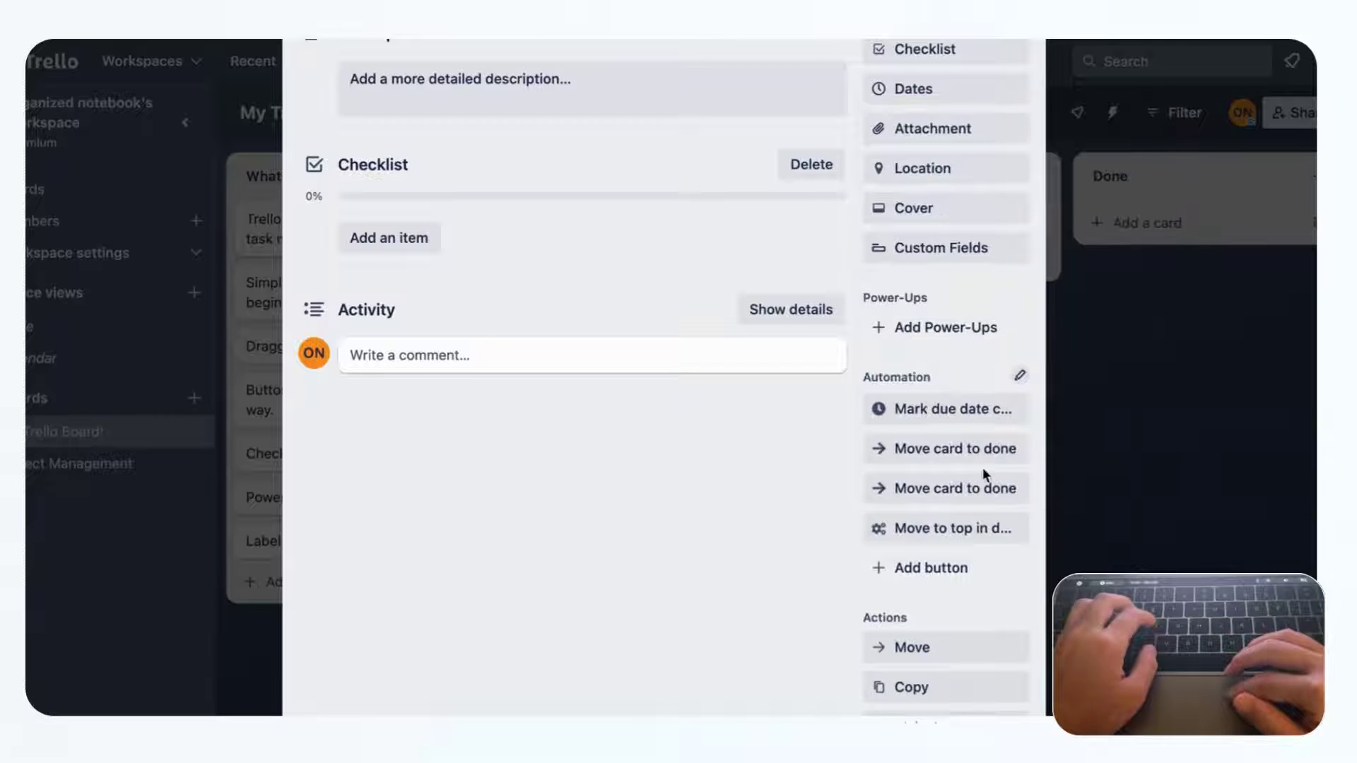
pyautogui.click(946, 503)
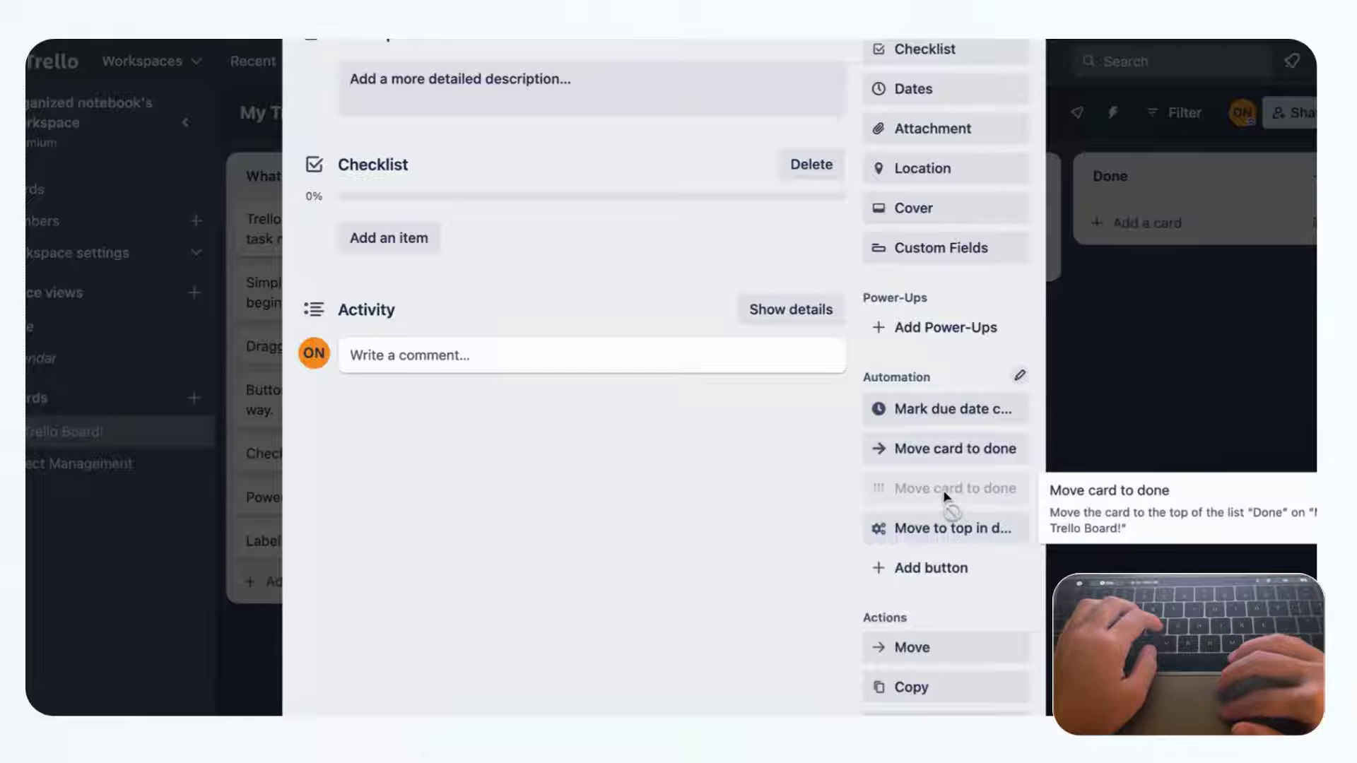
pyautogui.click(1127, 383)
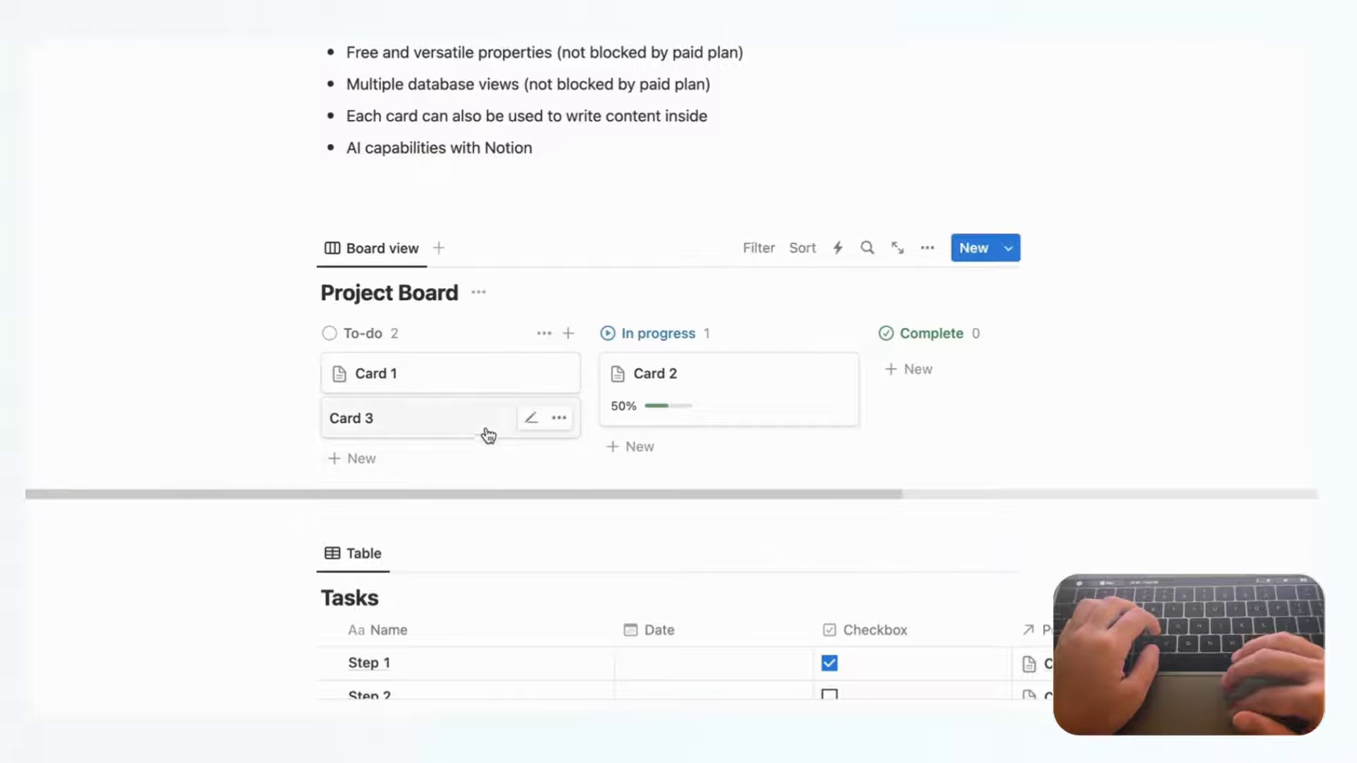
pyautogui.click(455, 388)
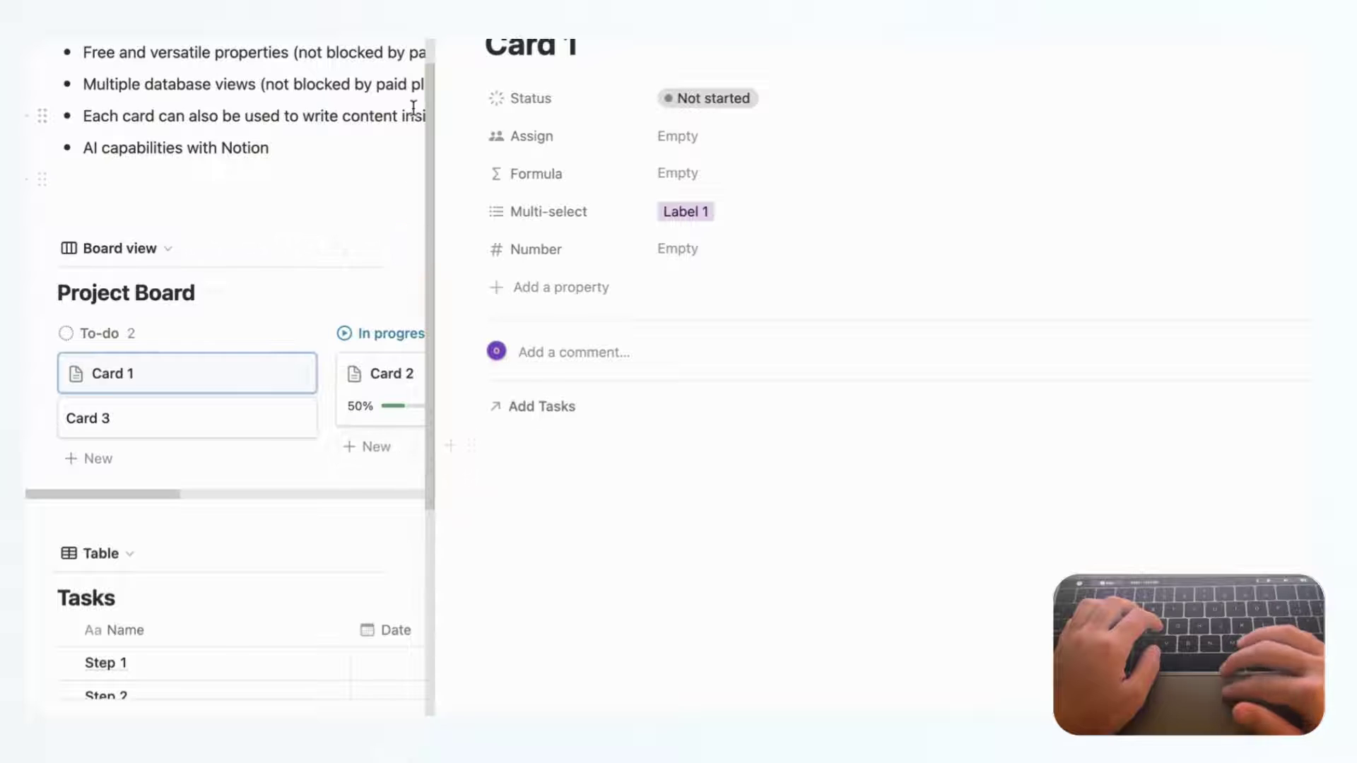
pyautogui.press('Escape')
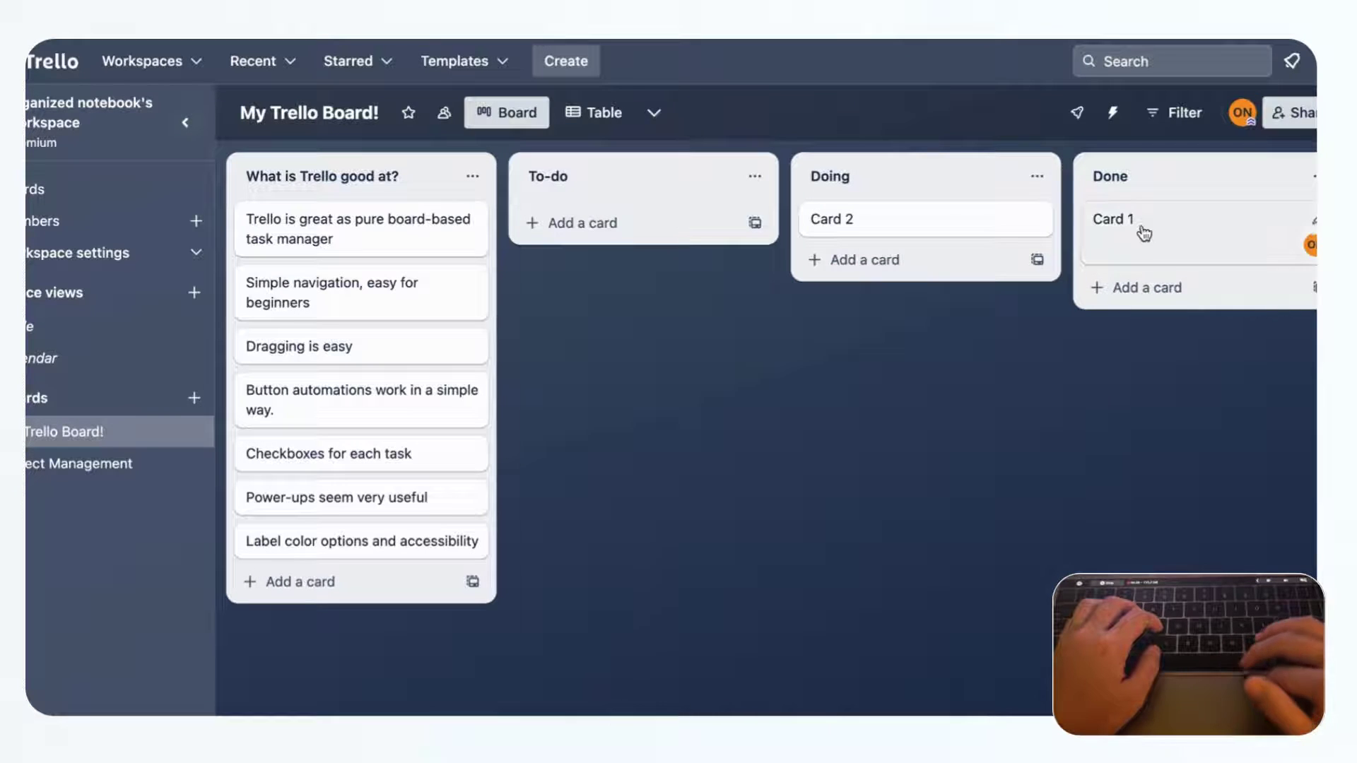
pyautogui.click(1143, 233)
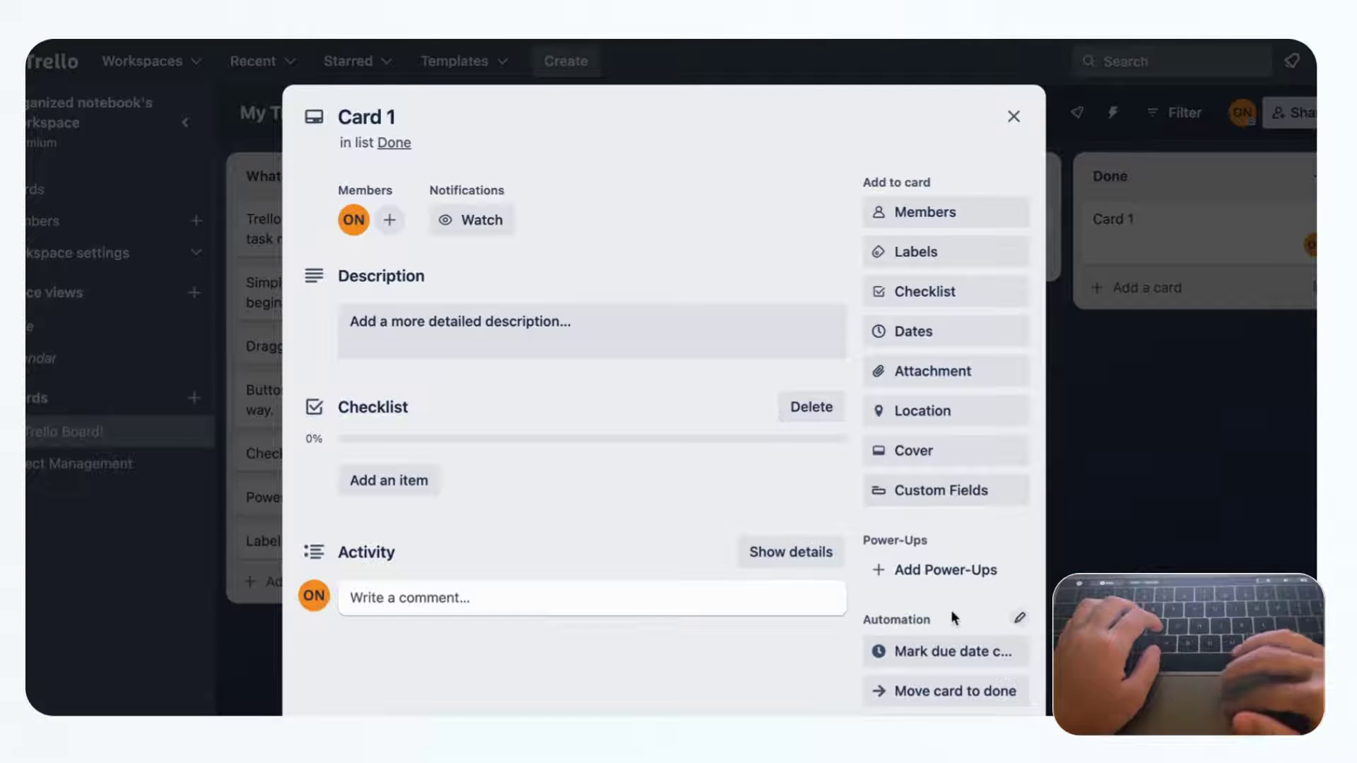
pyautogui.scroll(-2, 949, 636)
pyautogui.scroll(-1, 945, 661)
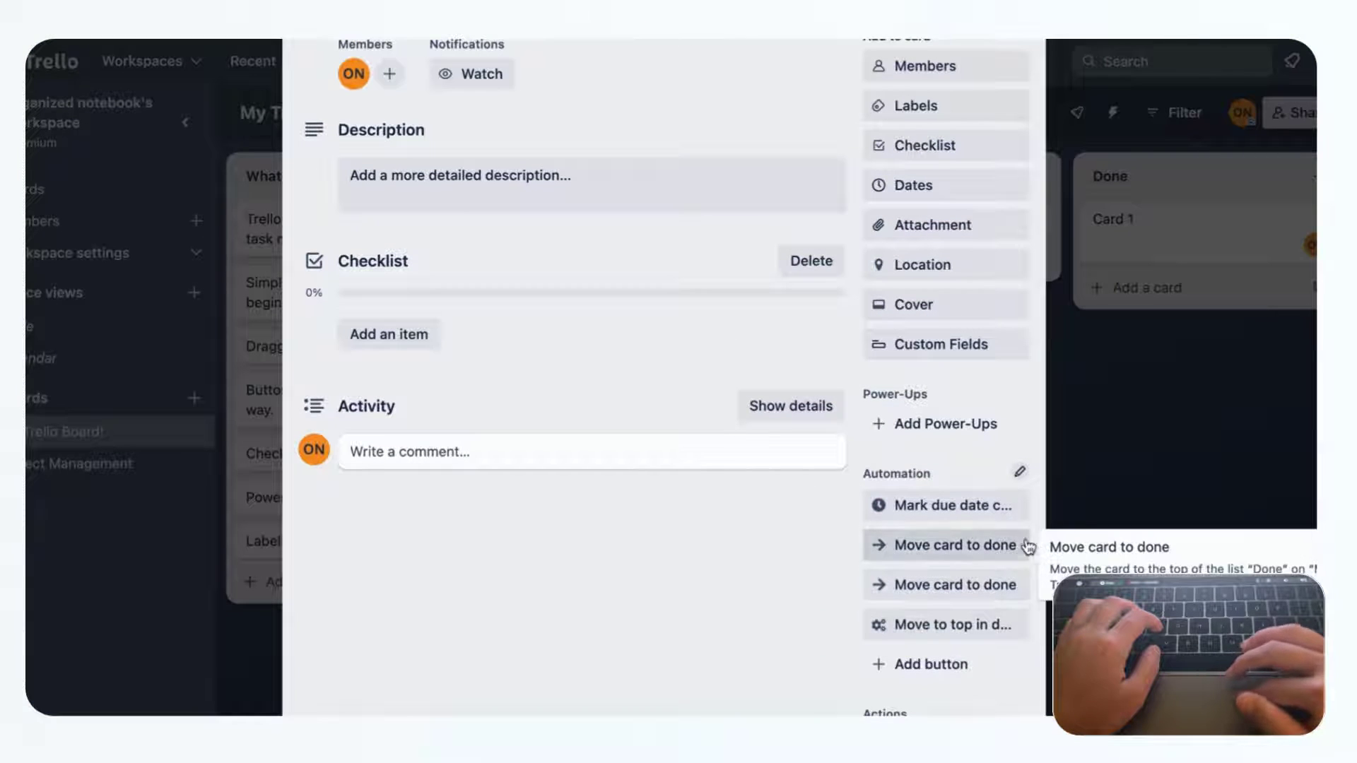
pyautogui.click(1143, 498)
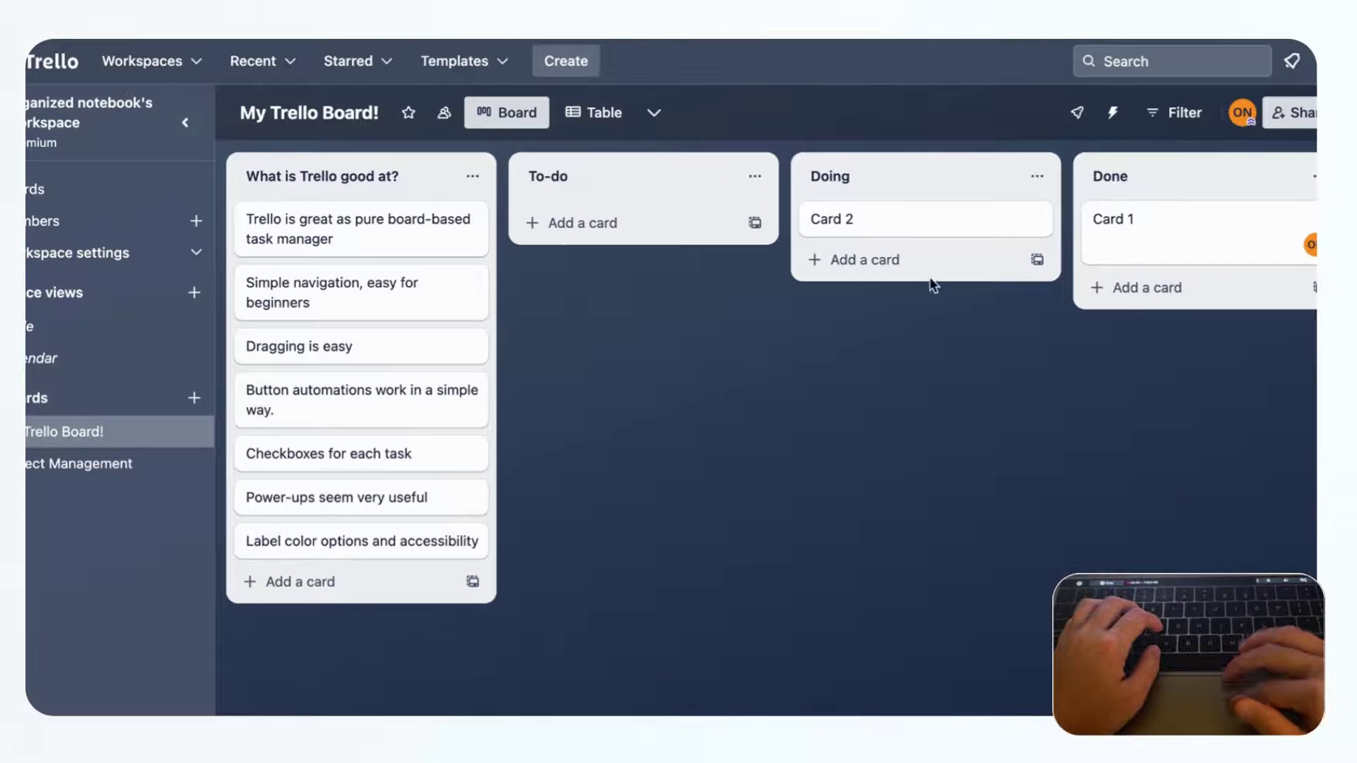
pyautogui.click(903, 235)
pyautogui.scroll(-5, 944, 545)
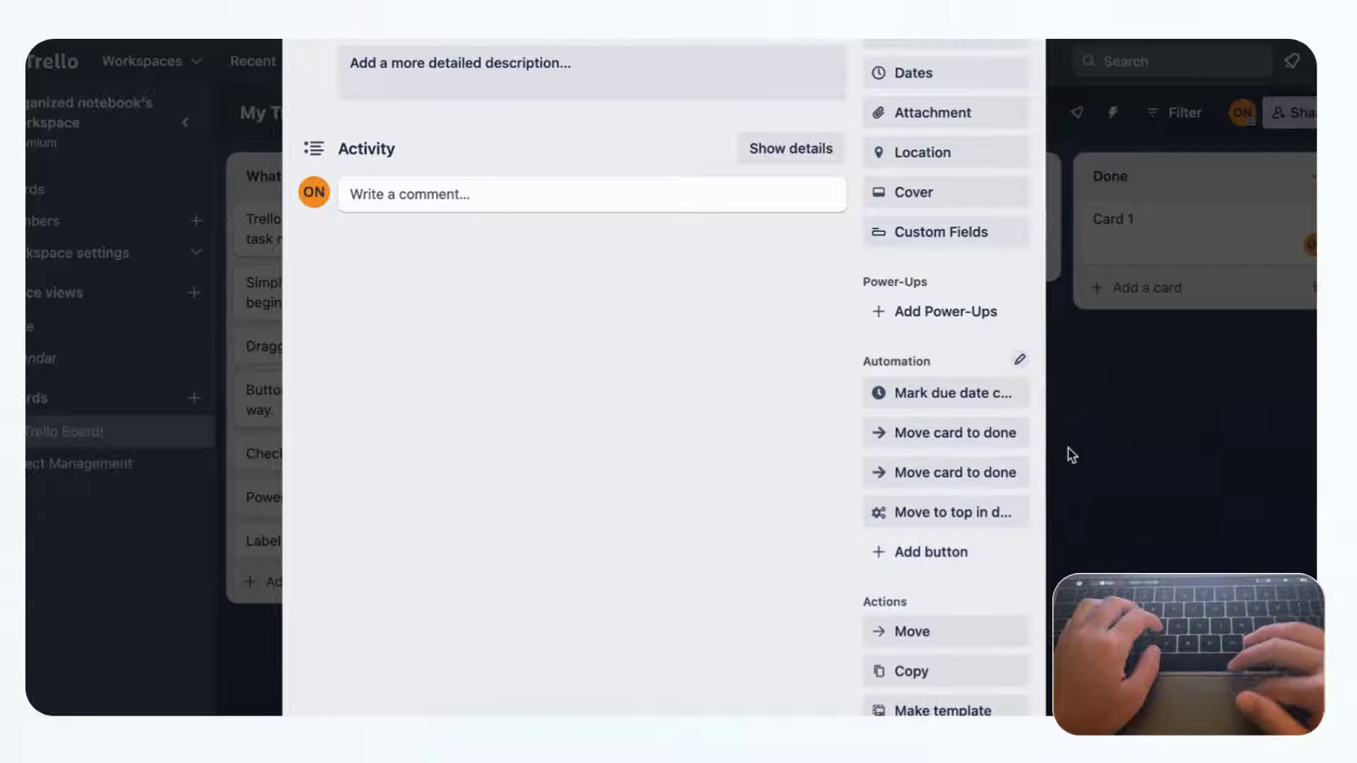
pyautogui.click(1108, 431)
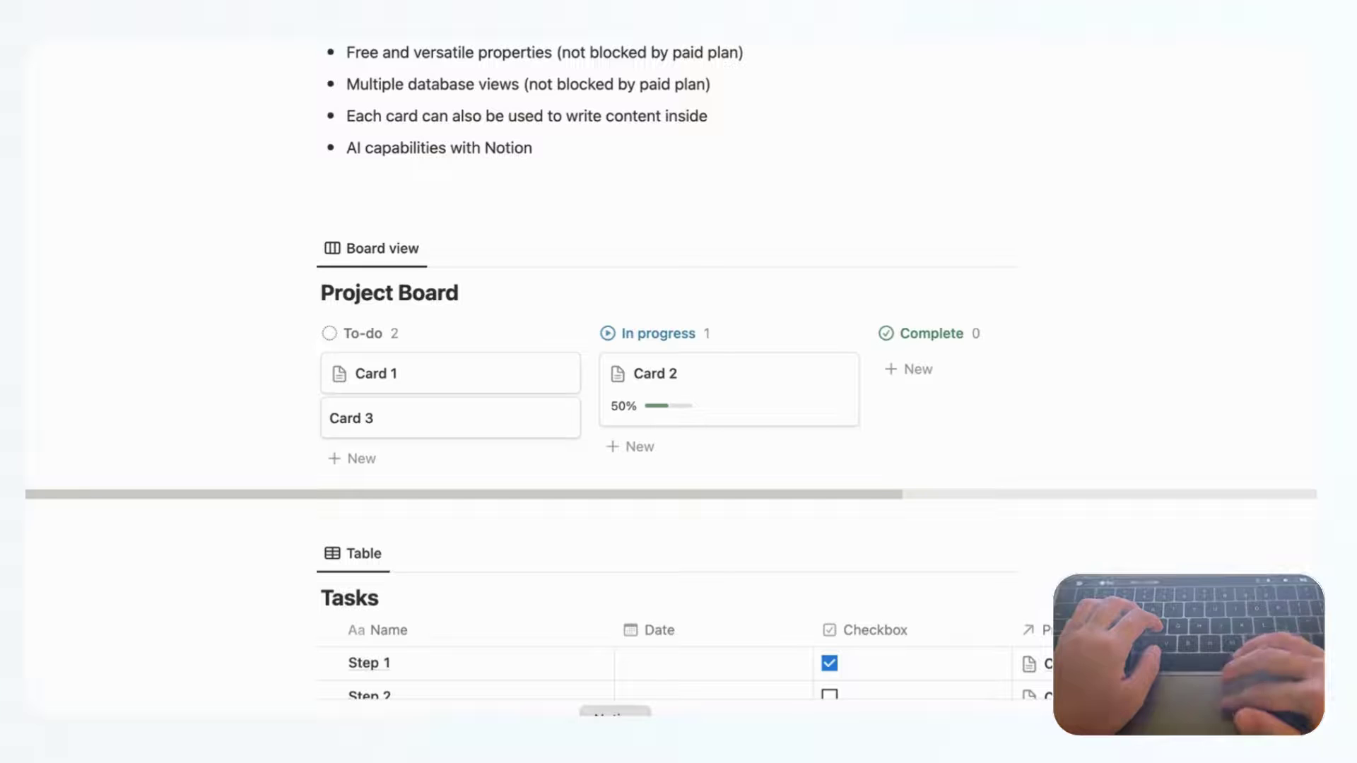
# Step: Add a /button block to Card 1 with an 'Edit pages in' step targeting This page
pyautogui.click(472, 387)
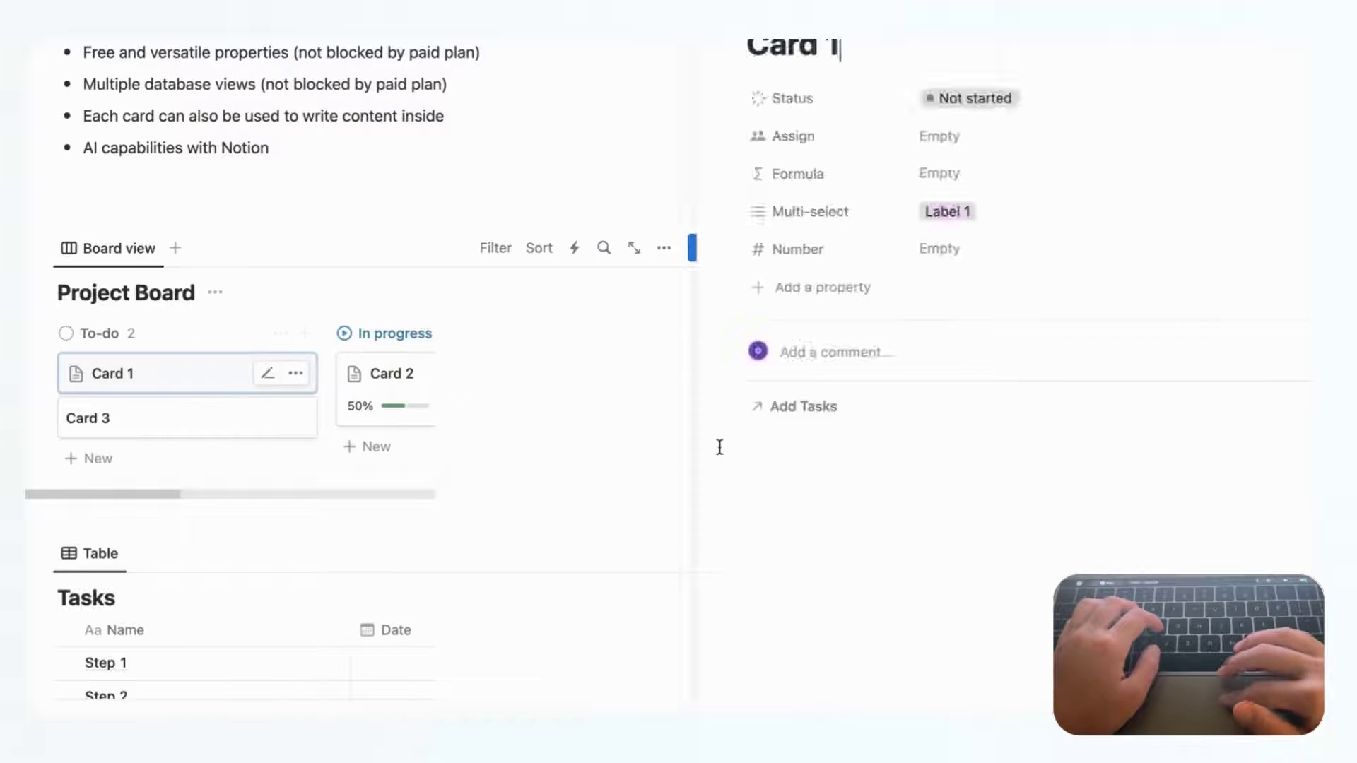
pyautogui.click(640, 415)
pyautogui.write('/')
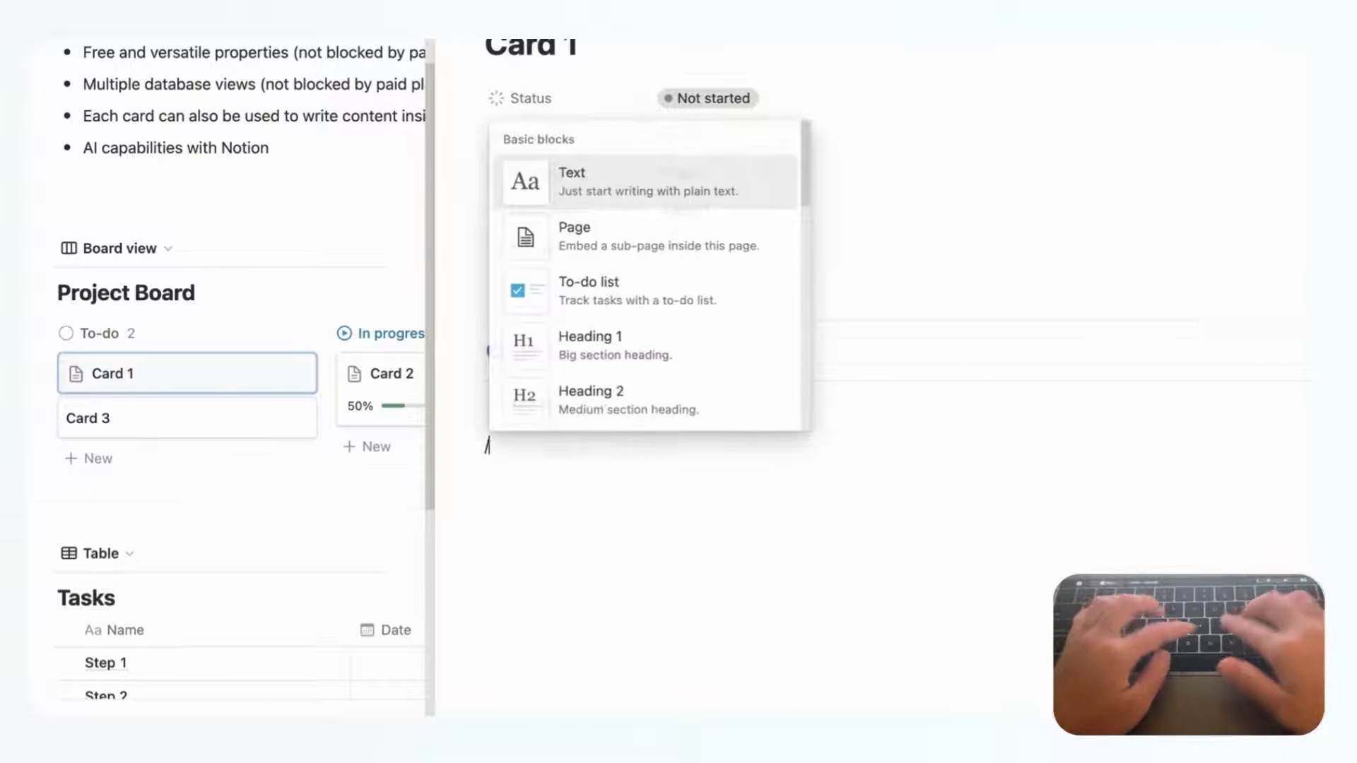
pyautogui.write('button')
pyautogui.click(620, 421)
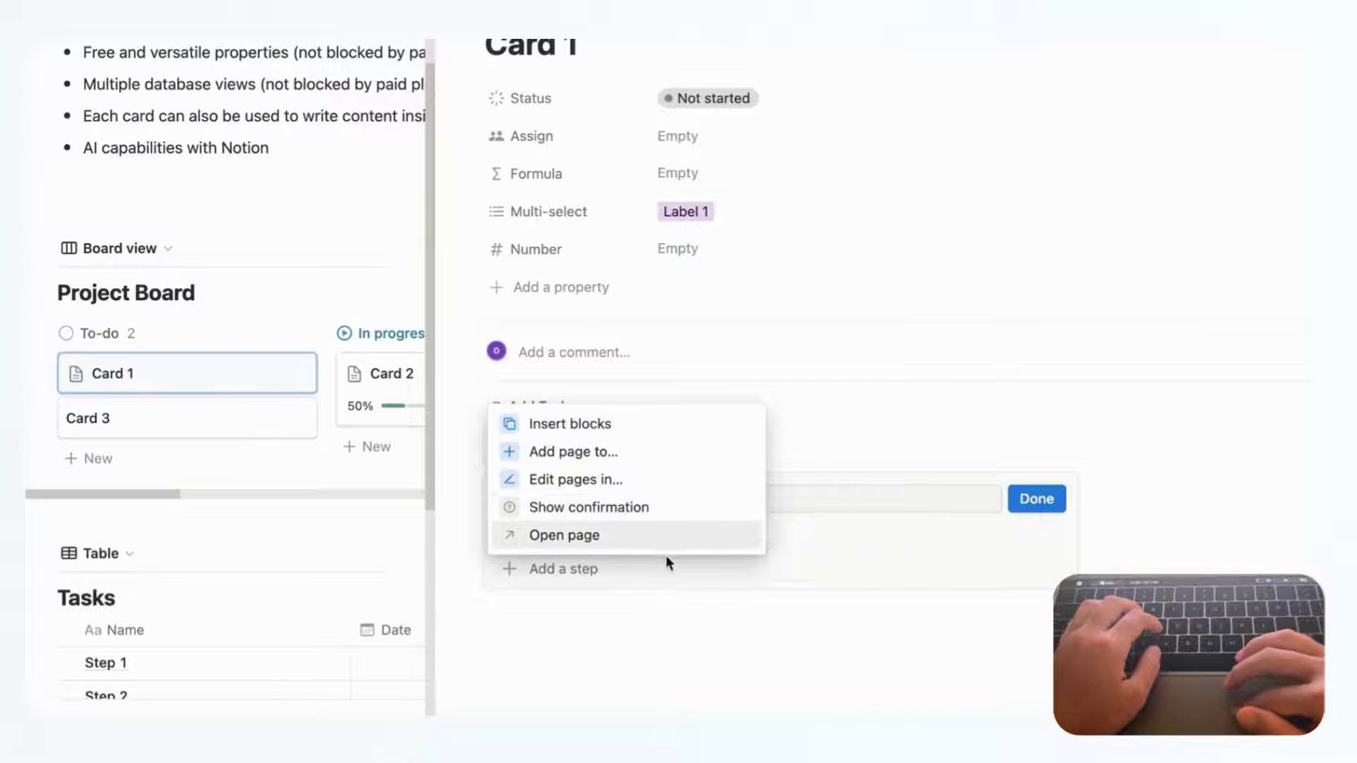
pyautogui.click(616, 480)
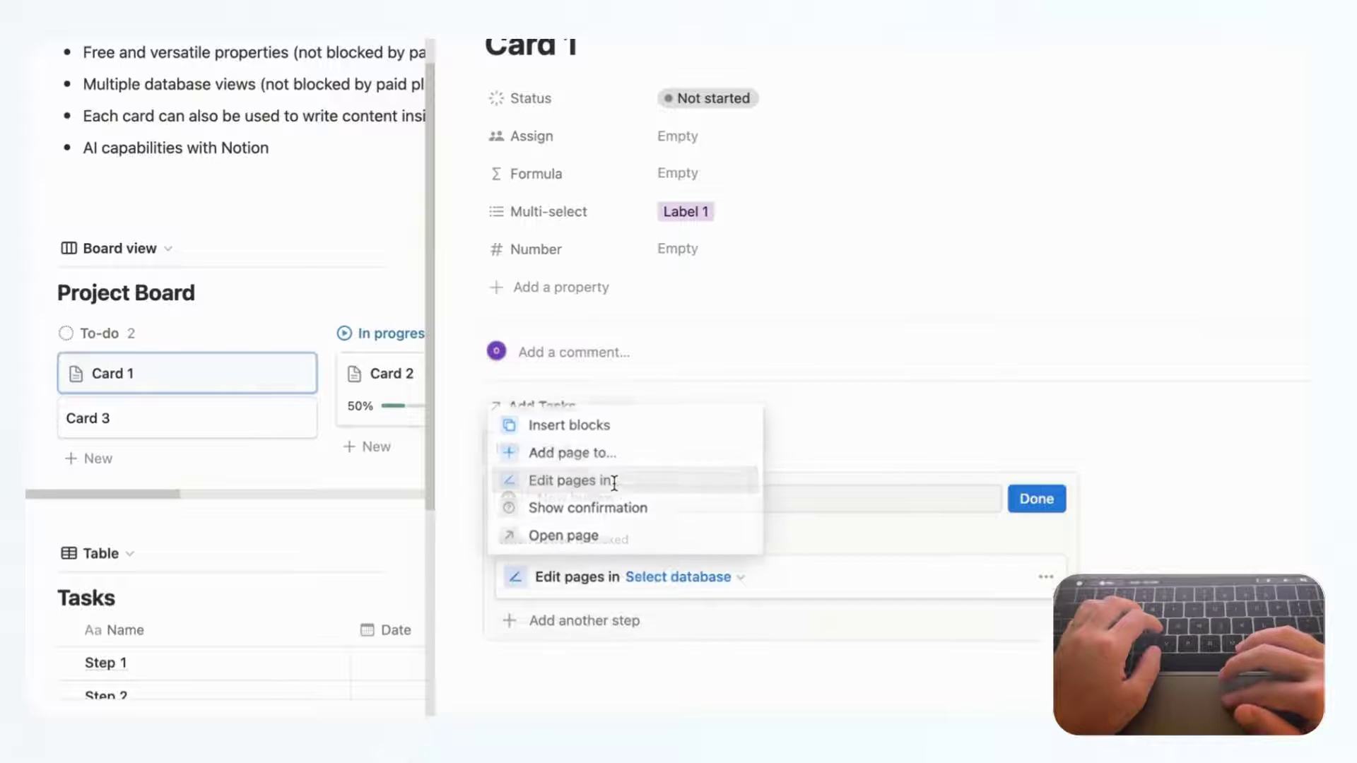
pyautogui.click(684, 579)
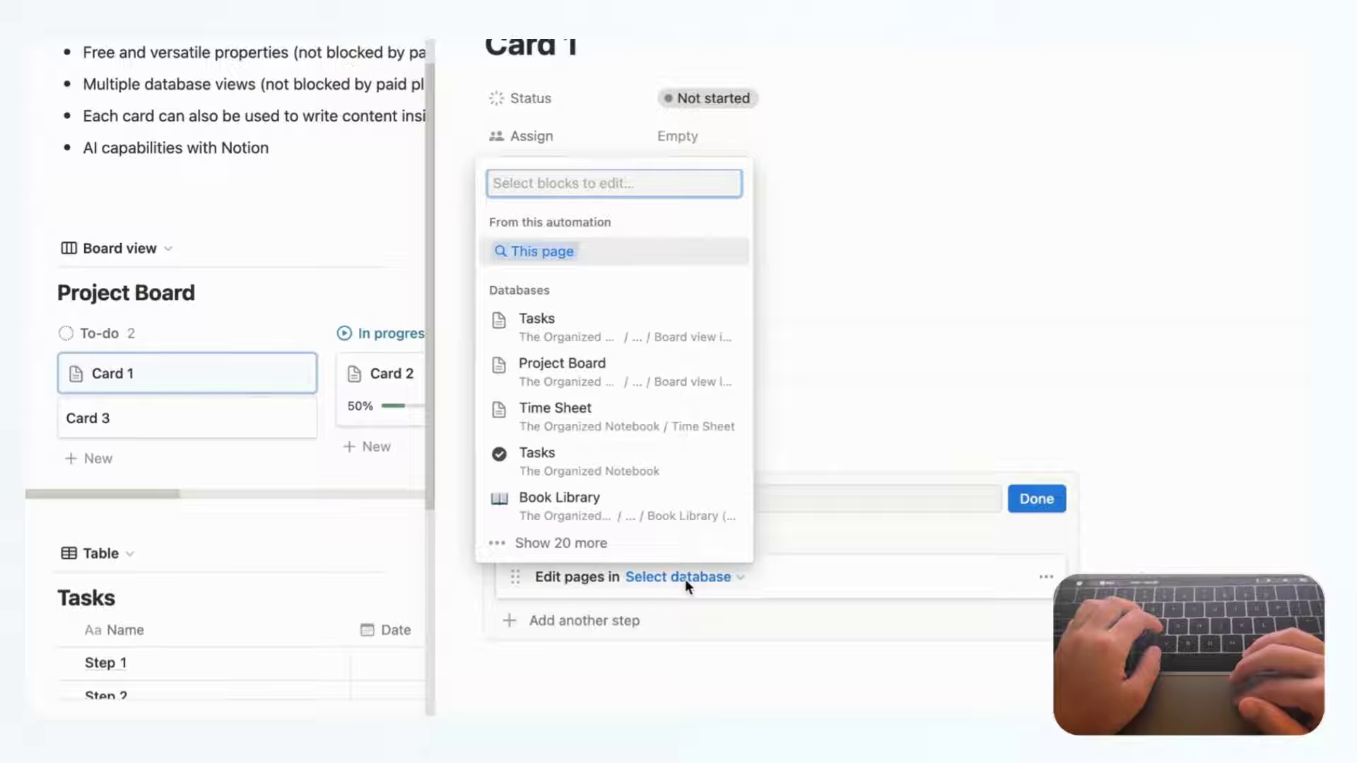
pyautogui.click(571, 253)
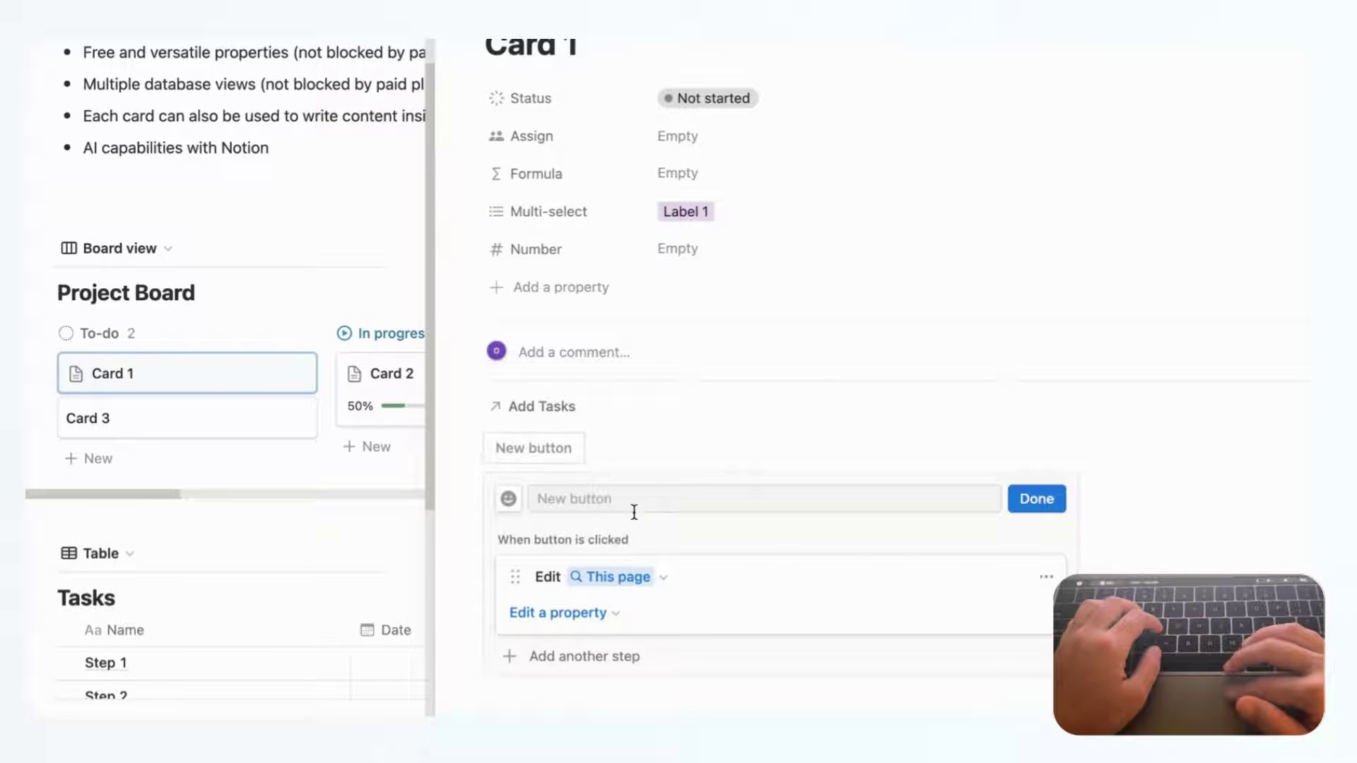
# Step: Make the step set Status to Done, name it 'Move to done', and run it
pyautogui.click(587, 612)
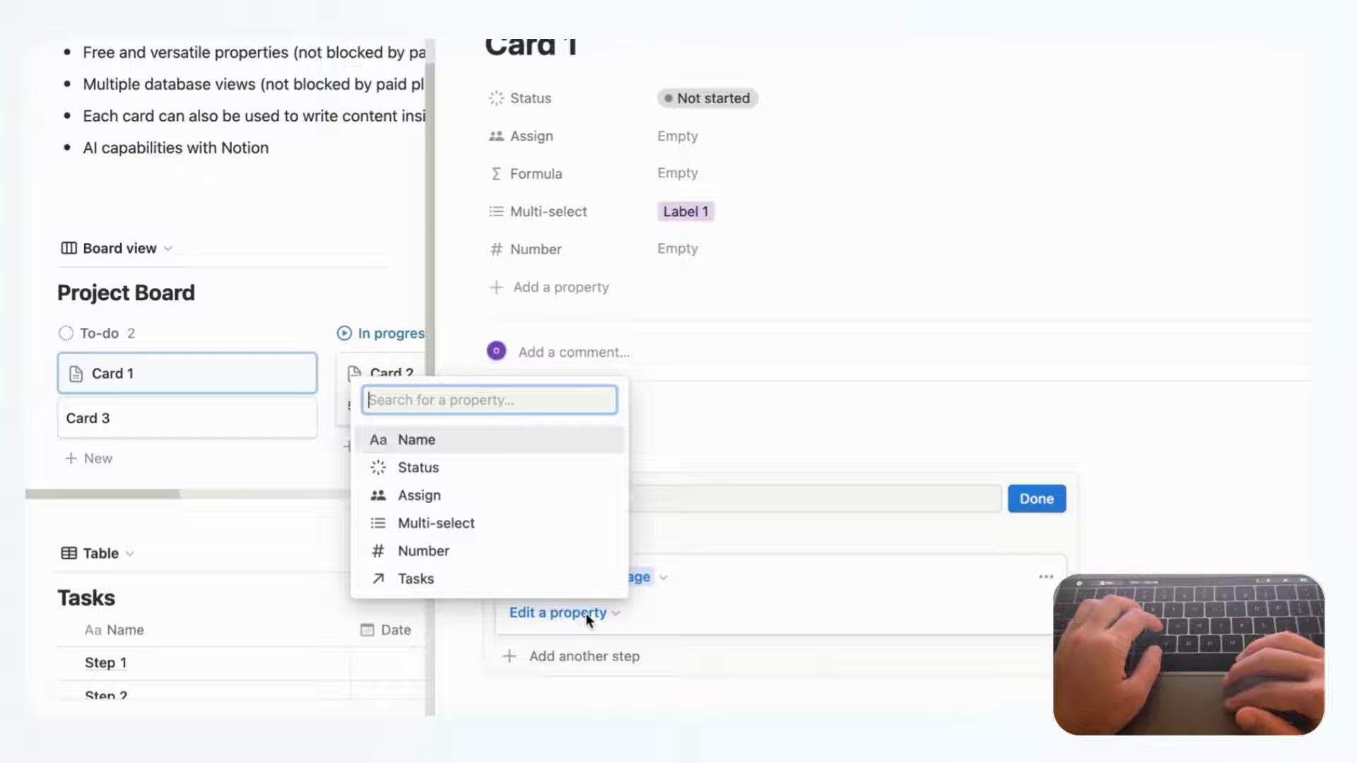
pyautogui.click(551, 471)
pyautogui.click(700, 615)
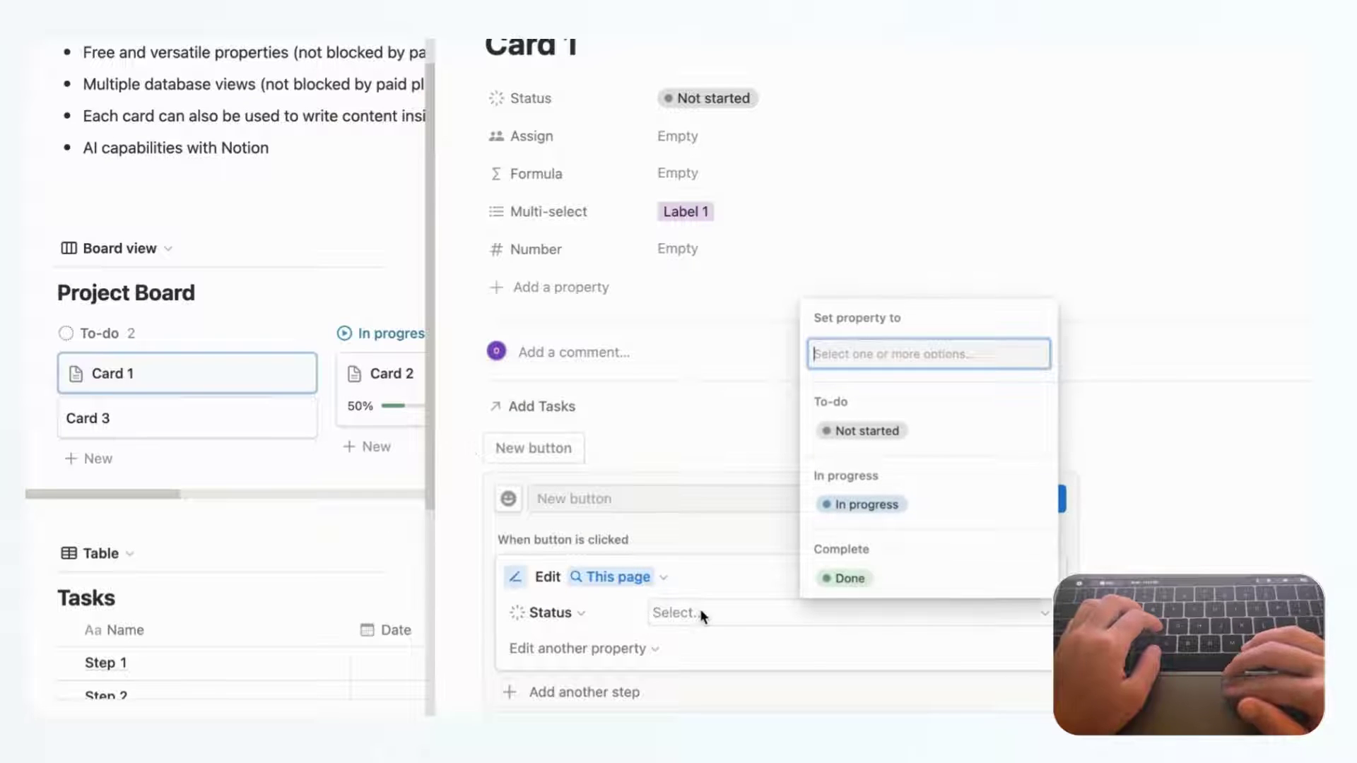
pyautogui.click(876, 574)
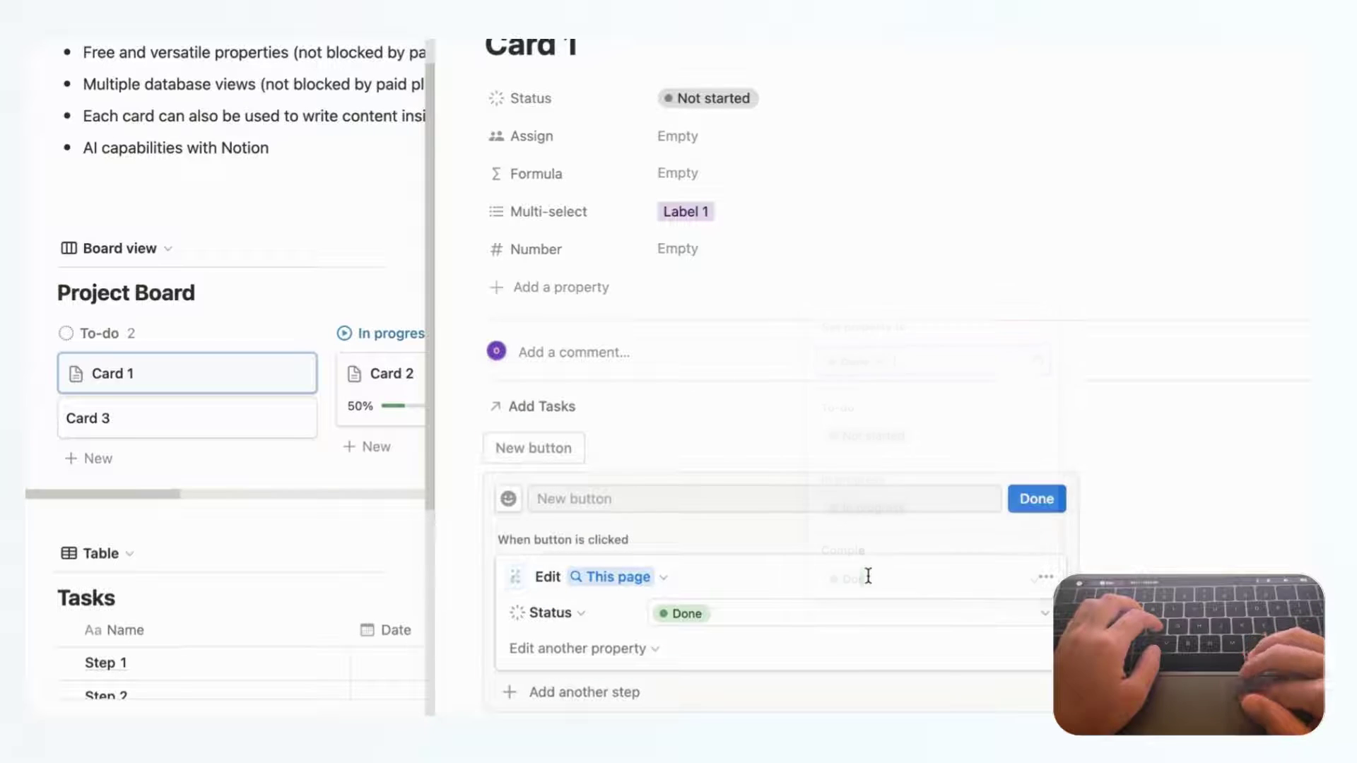
pyautogui.click(612, 504)
pyautogui.write('Move to do')
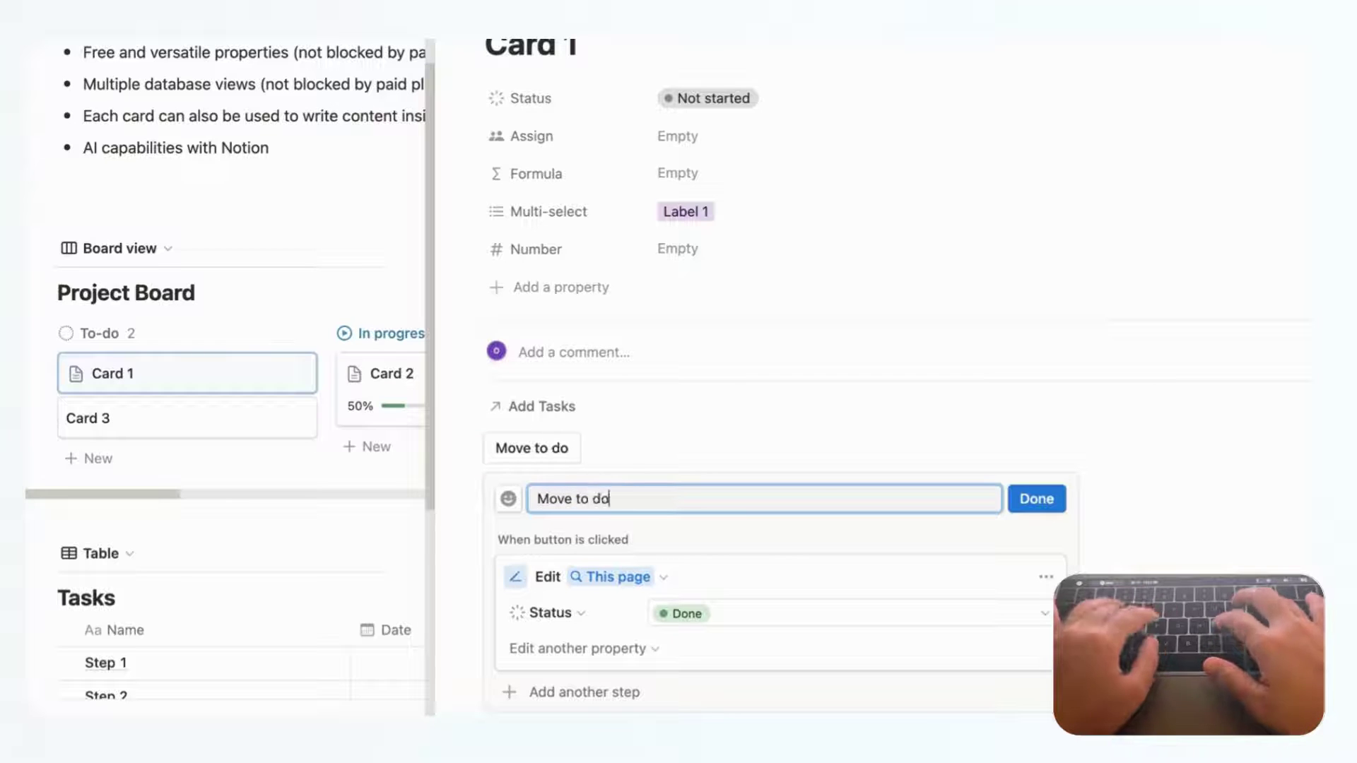
pyautogui.write('ne')
pyautogui.click(1047, 497)
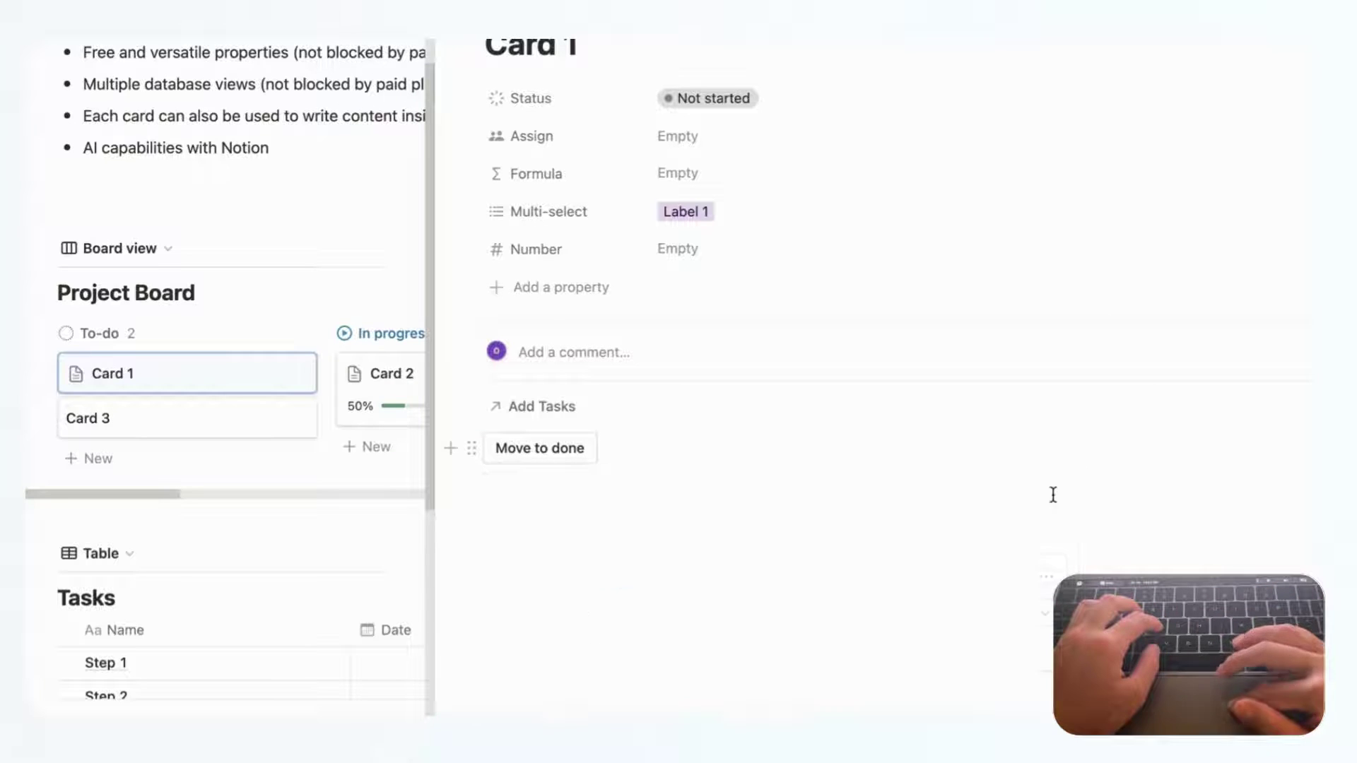
pyautogui.click(540, 450)
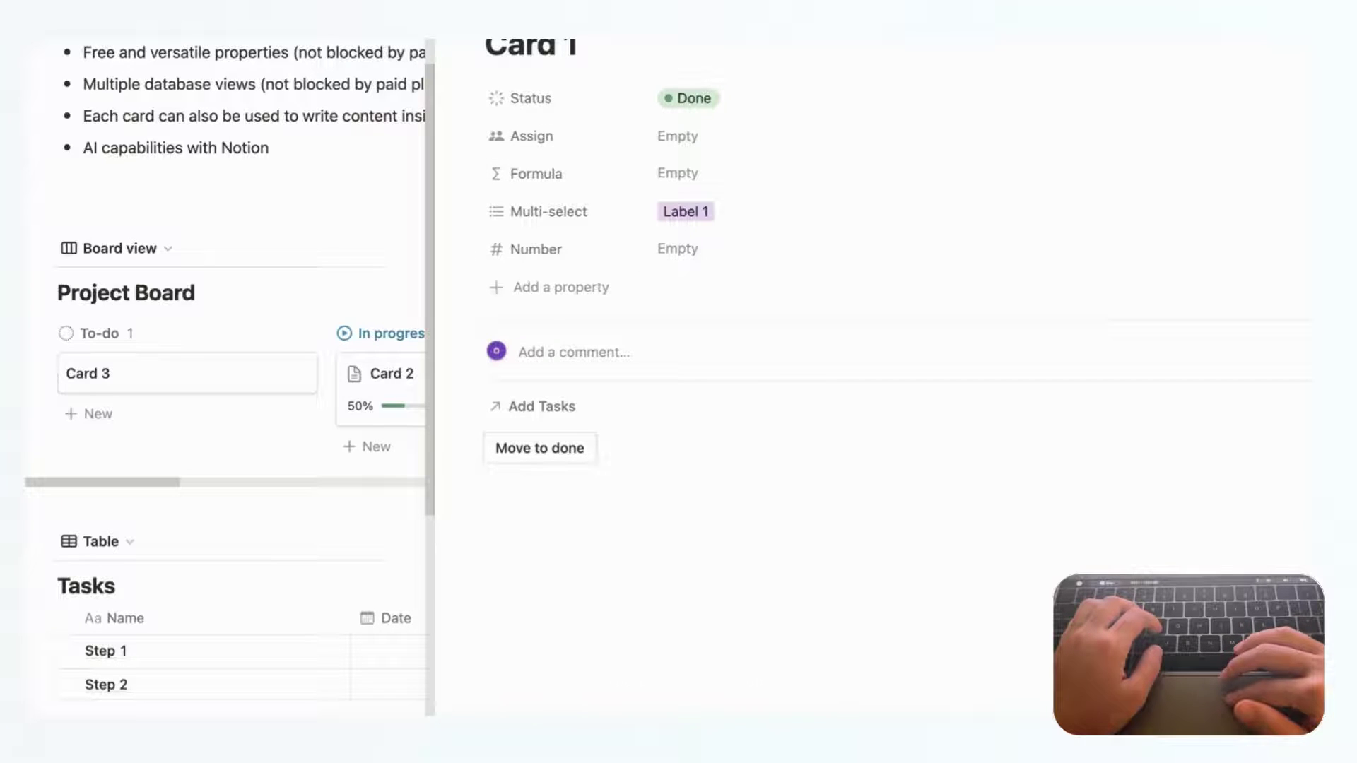
pyautogui.press('Escape')
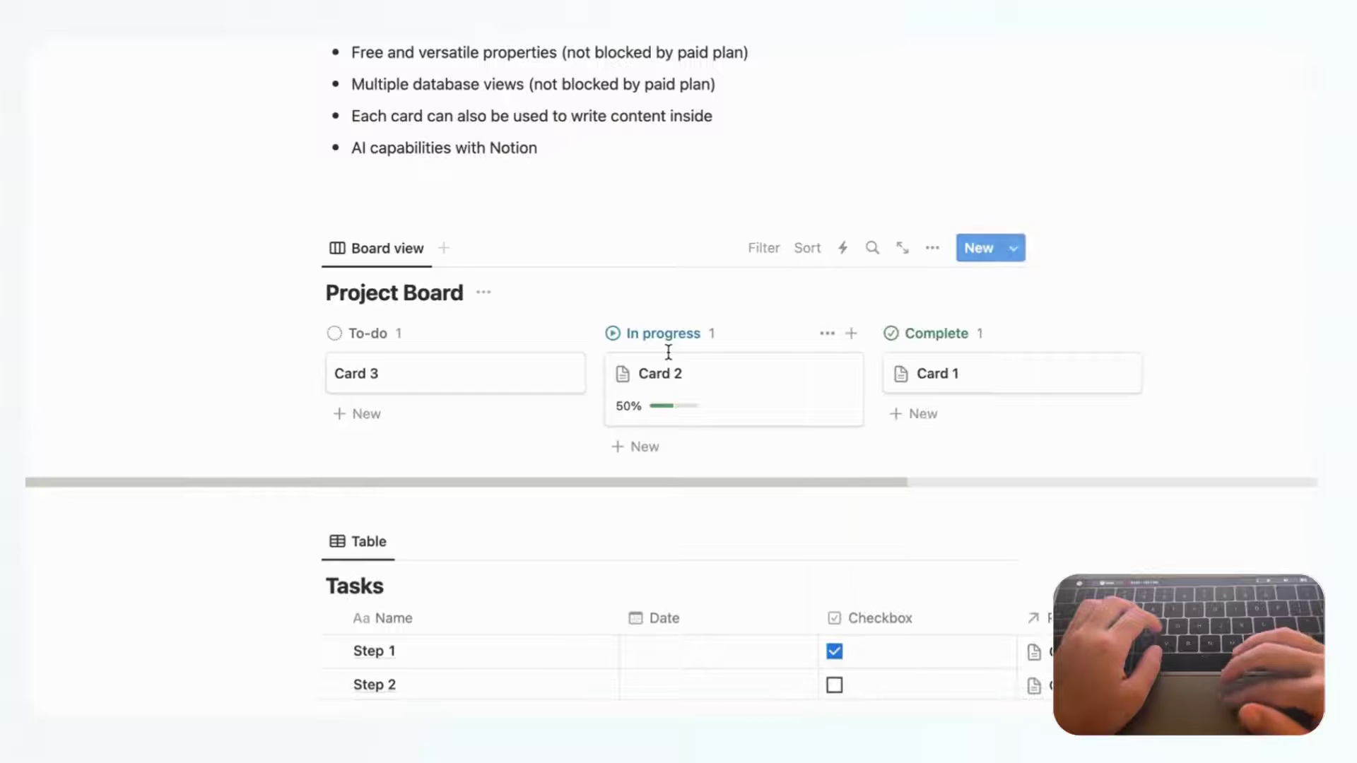
# Step: Peek at Card 2's details and the Project Board's page templates, then dismiss them
pyautogui.click(752, 404)
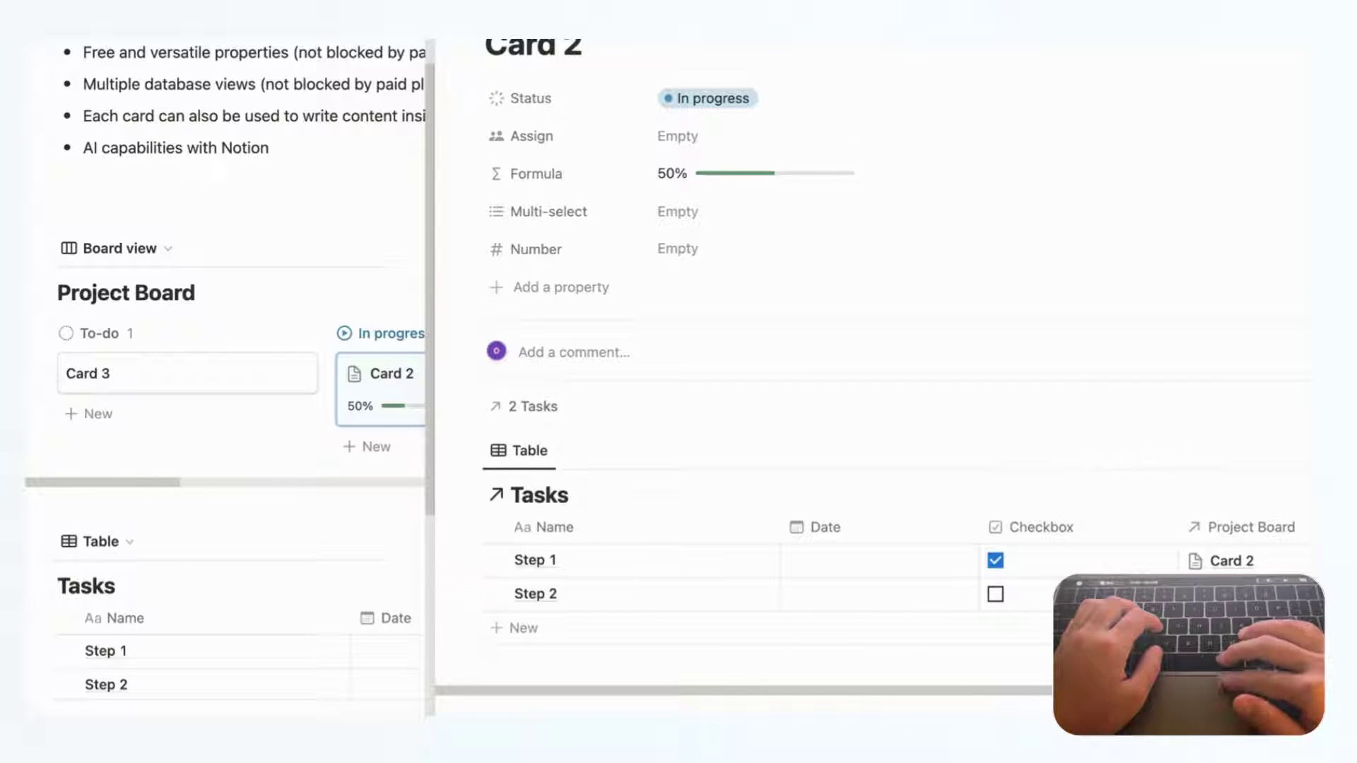
pyautogui.press('Escape')
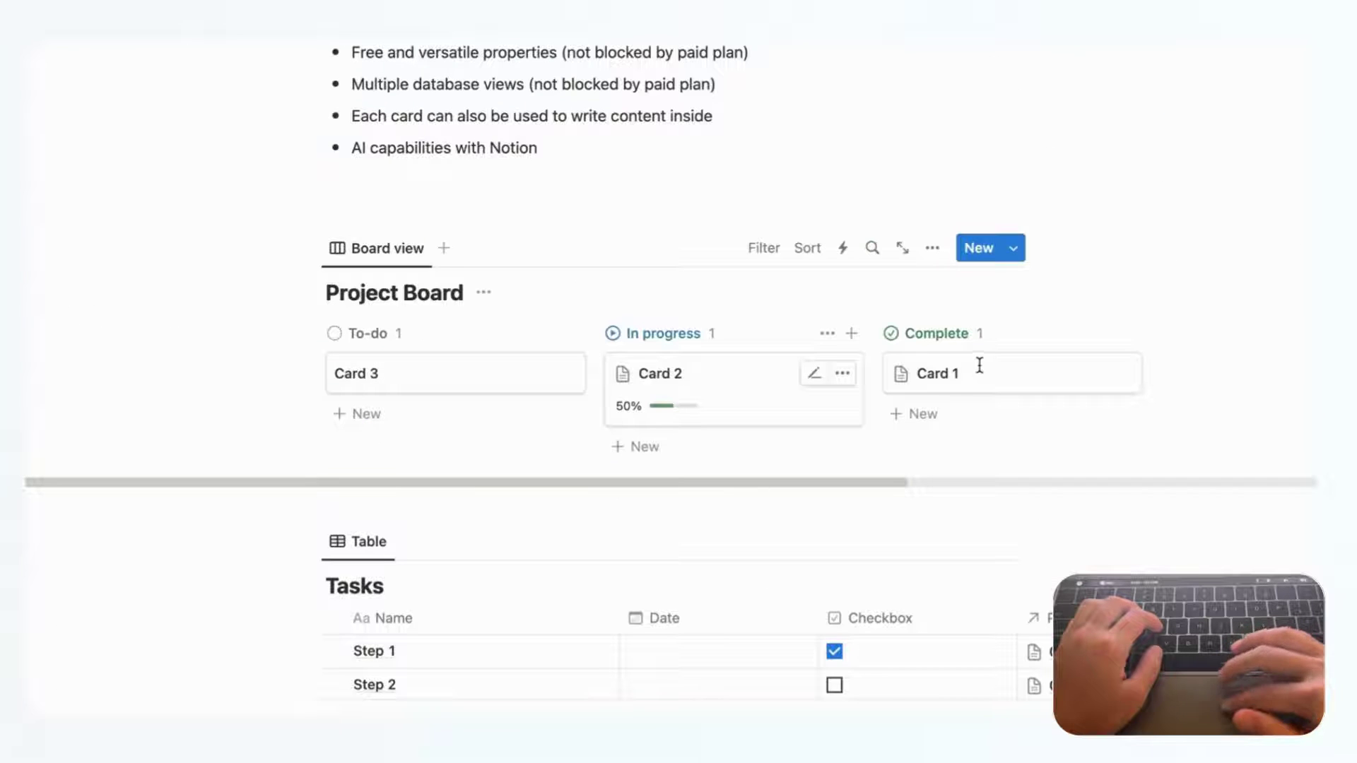
pyautogui.click(1012, 246)
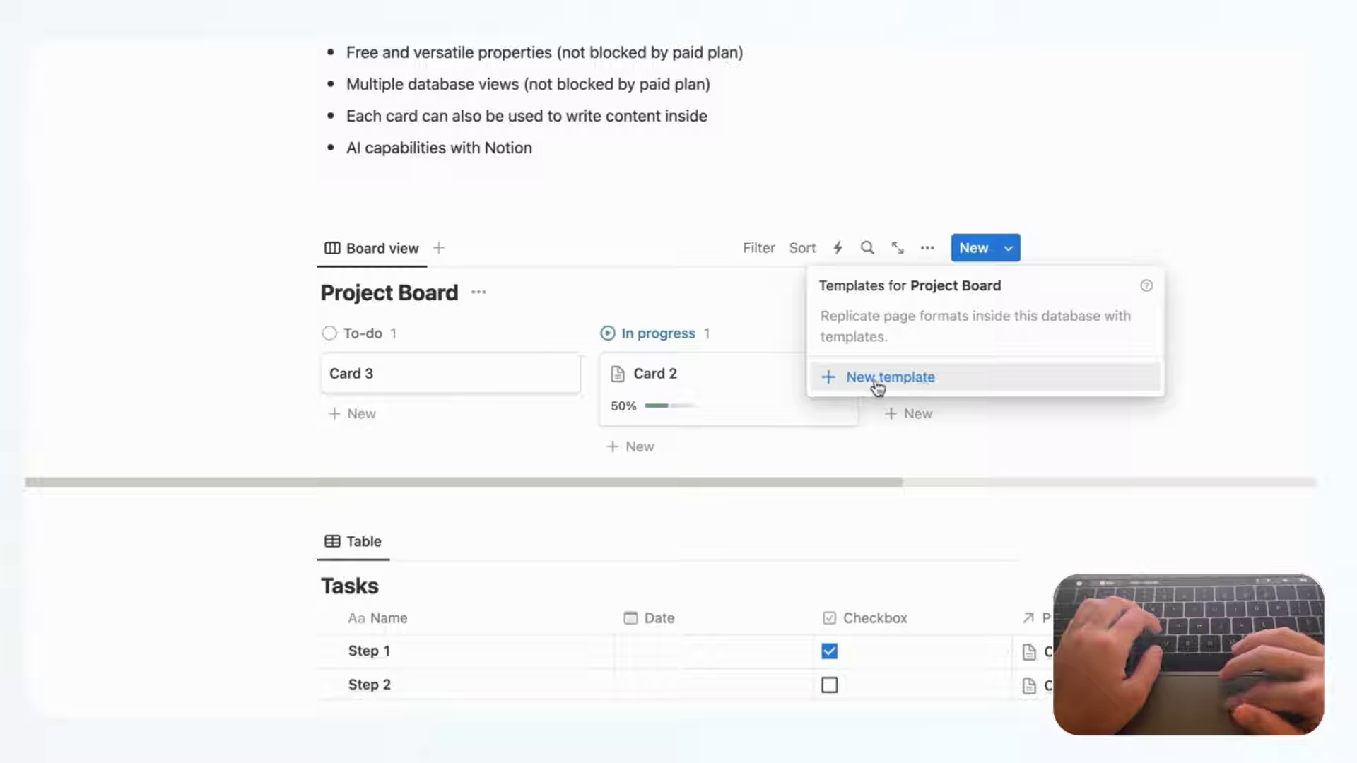
pyautogui.click(1199, 360)
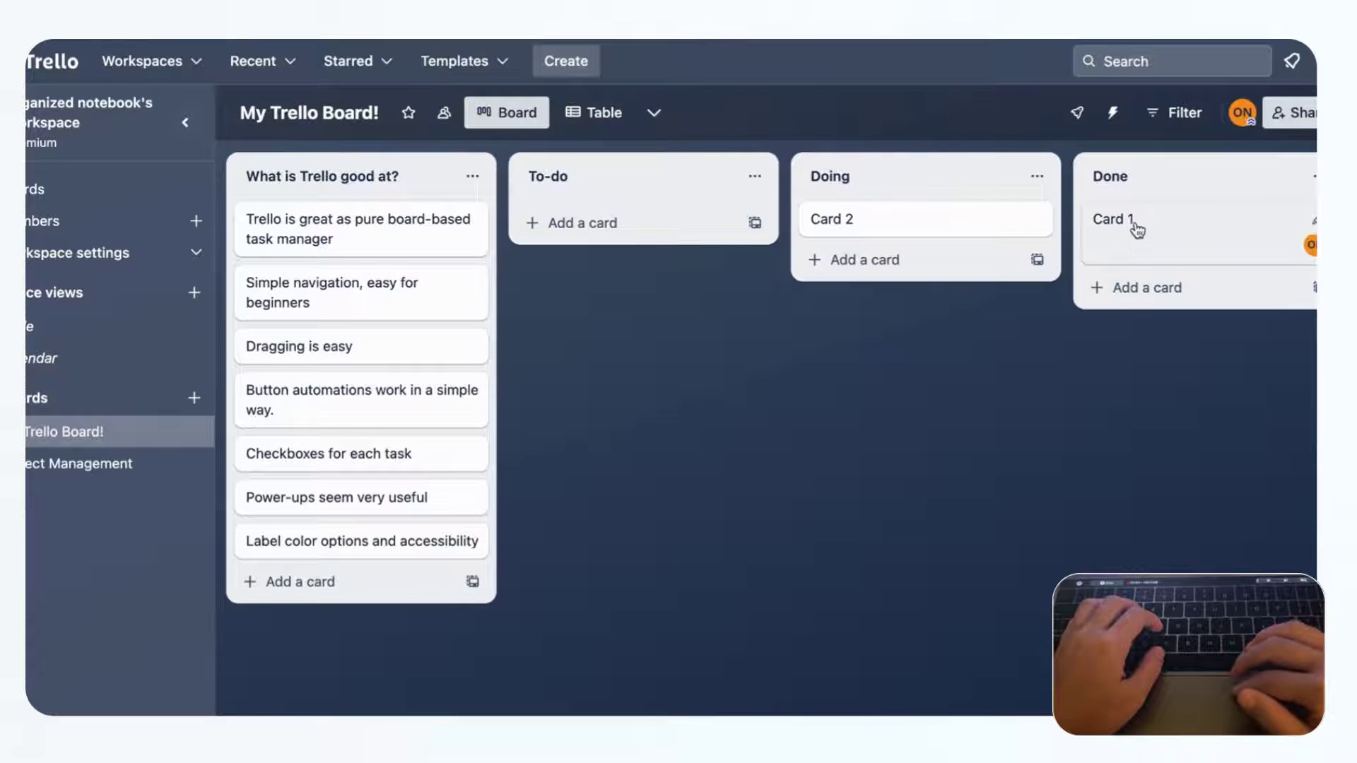
# Step: Open Card 1 and add checklist items Item 1, Item 2 and Item 3
pyautogui.click(1133, 223)
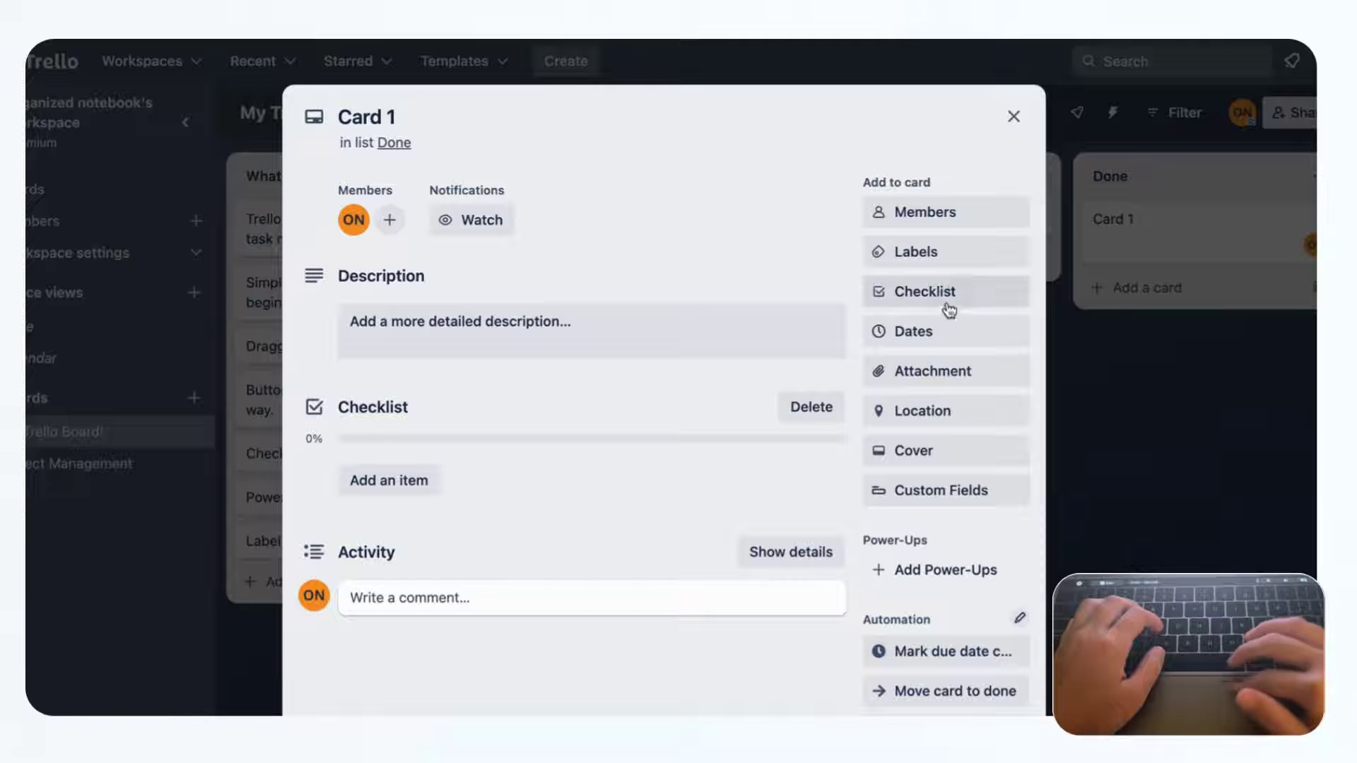
pyautogui.click(400, 484)
pyautogui.write('Item 1')
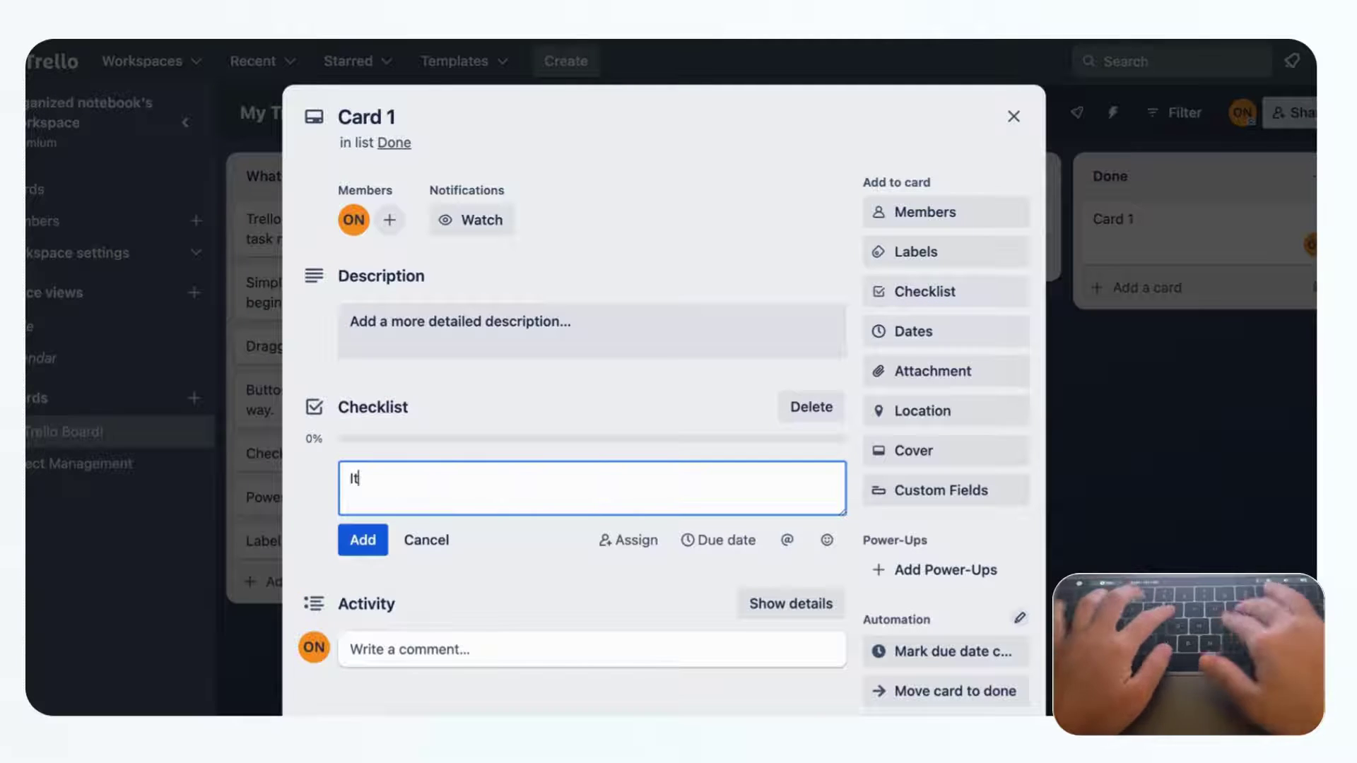
pyautogui.click(362, 540)
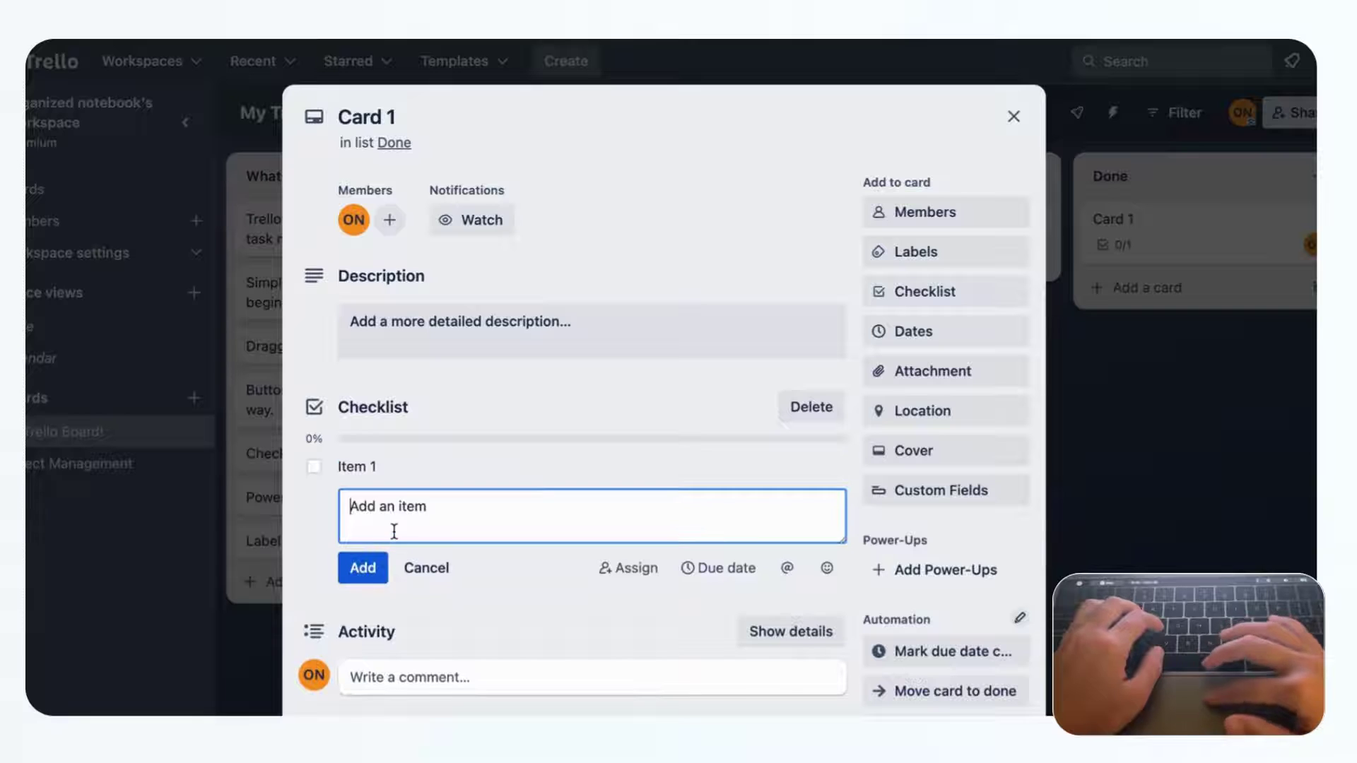
pyautogui.write('Item 2')
pyautogui.click(358, 569)
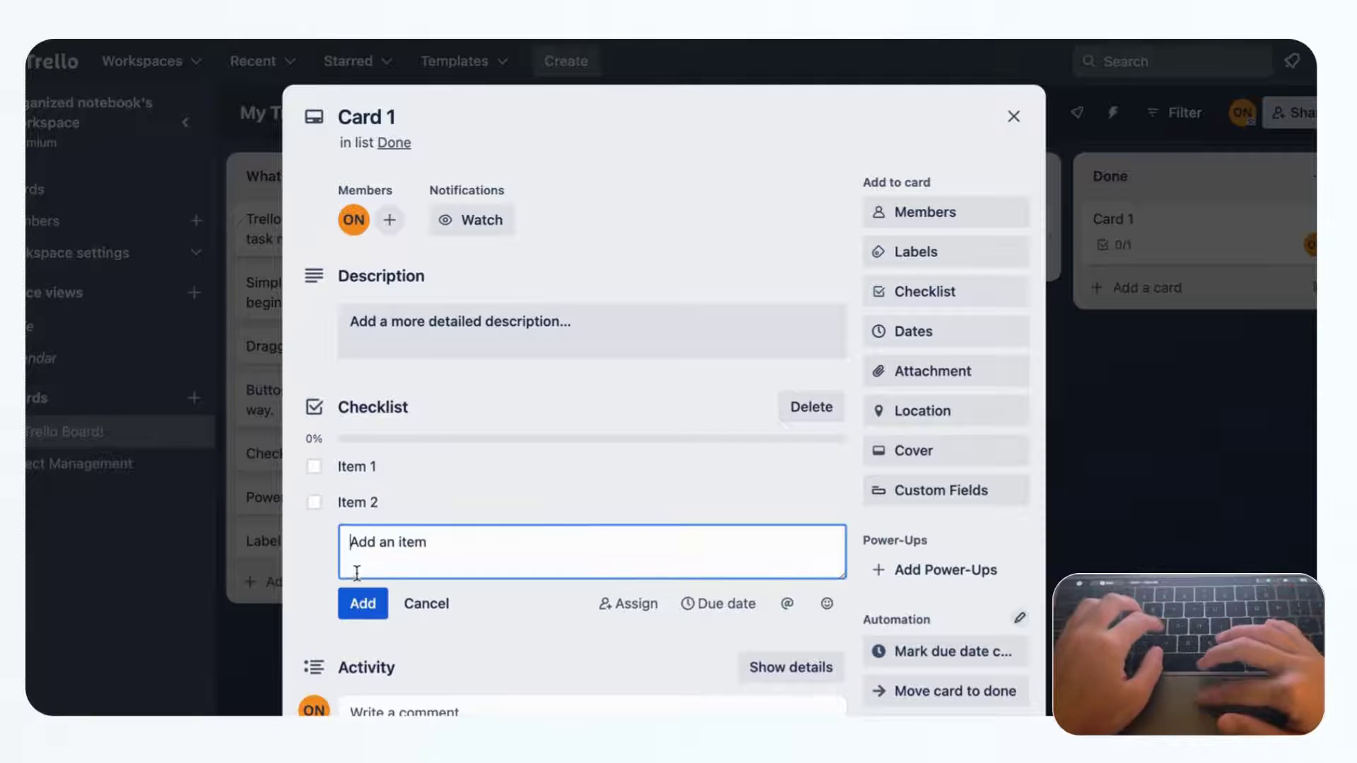
pyautogui.write('Item 3')
pyautogui.click(363, 603)
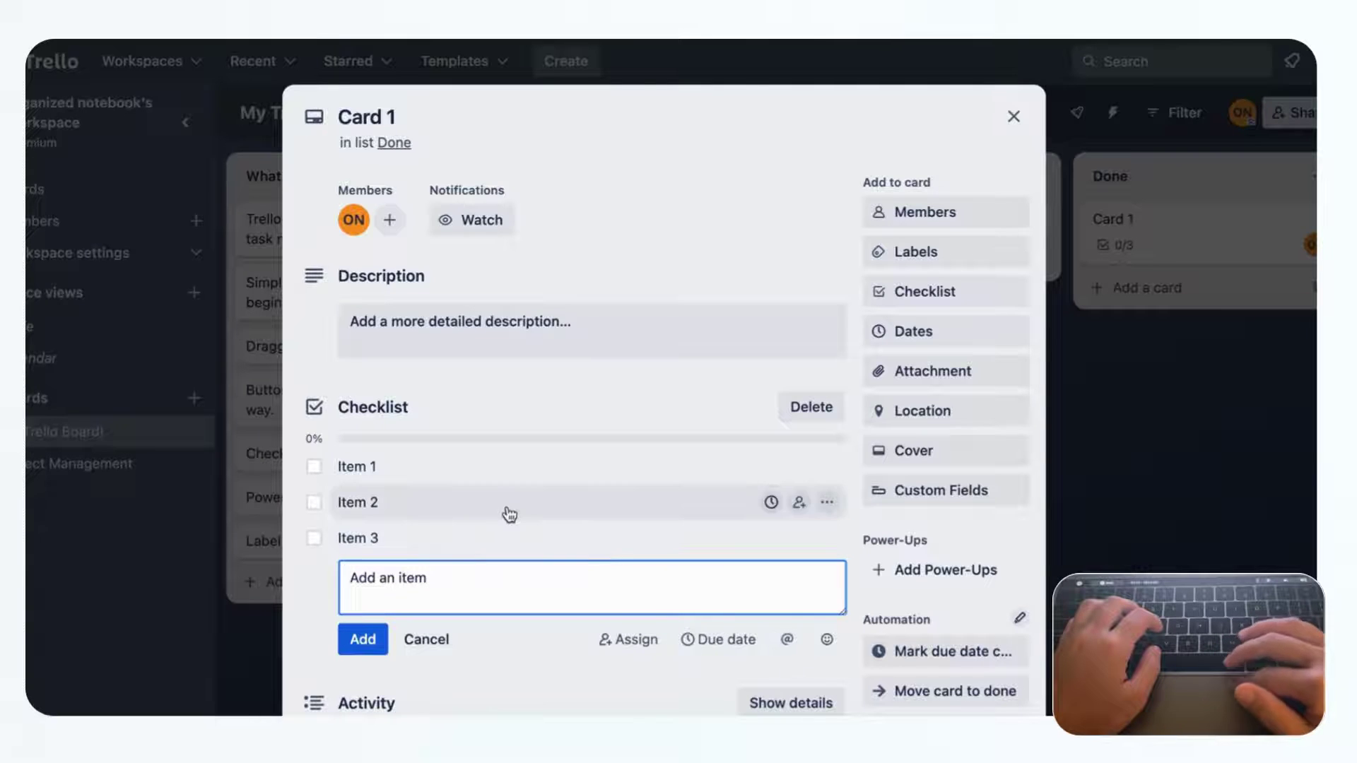
# Step: Tick all three items so the checklist shows 3/3, then return to Notion
pyautogui.click(314, 466)
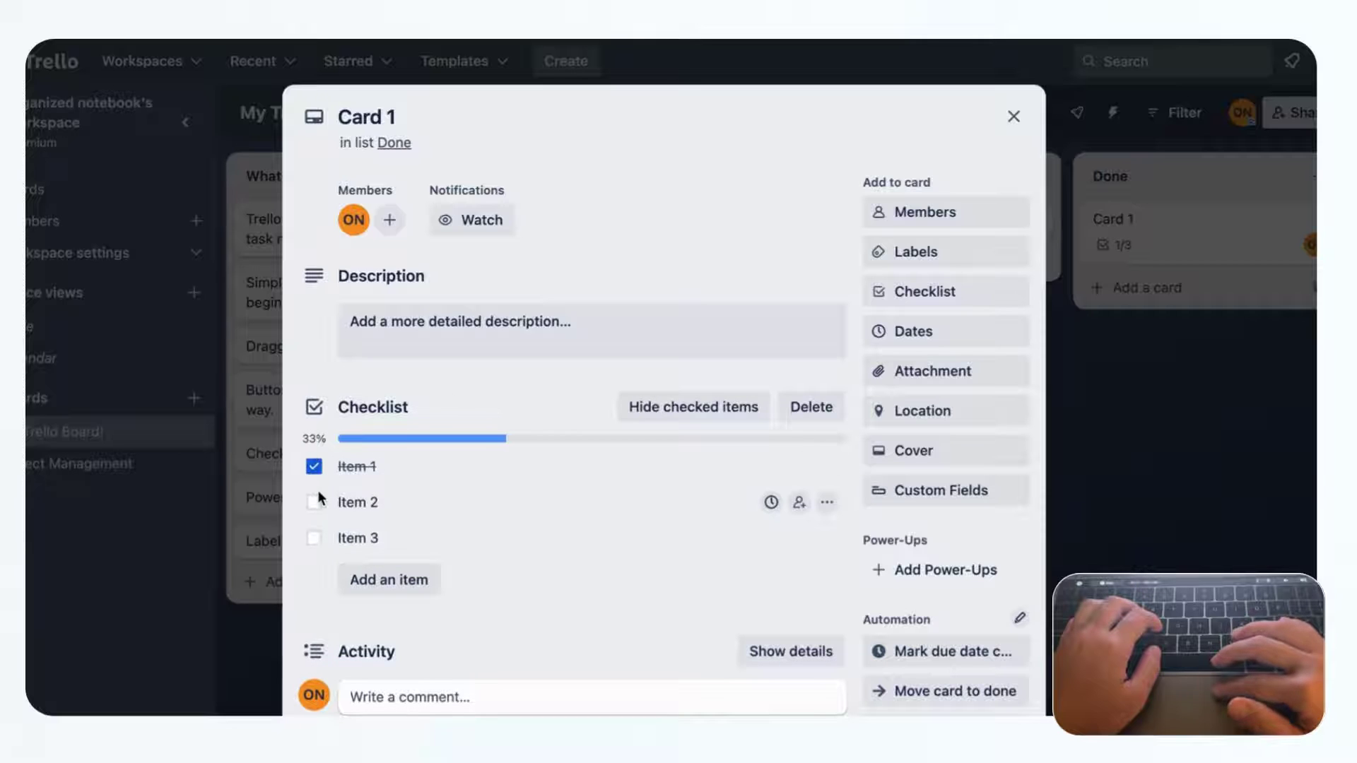
pyautogui.click(315, 501)
pyautogui.click(315, 540)
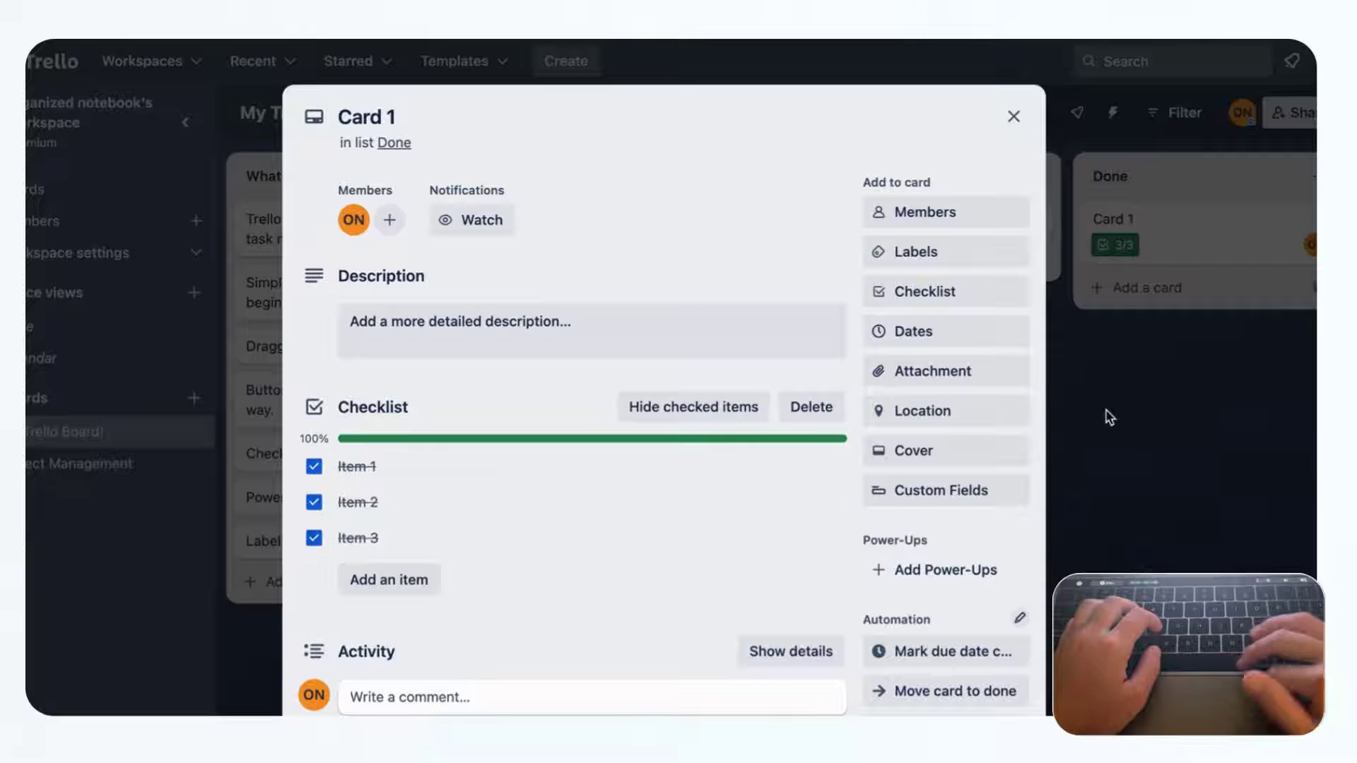
pyautogui.click(1147, 415)
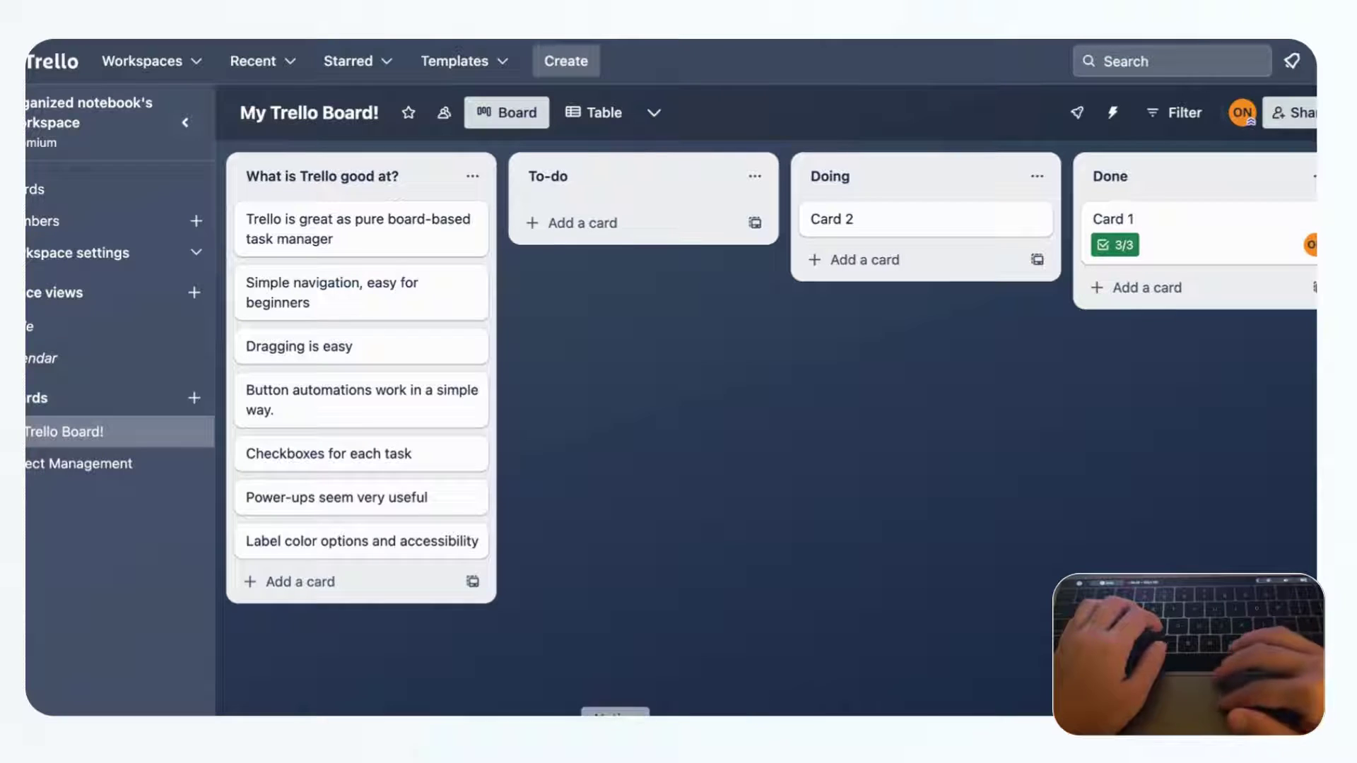
pyautogui.click(614, 714)
pyautogui.scroll(-2, 596, 500)
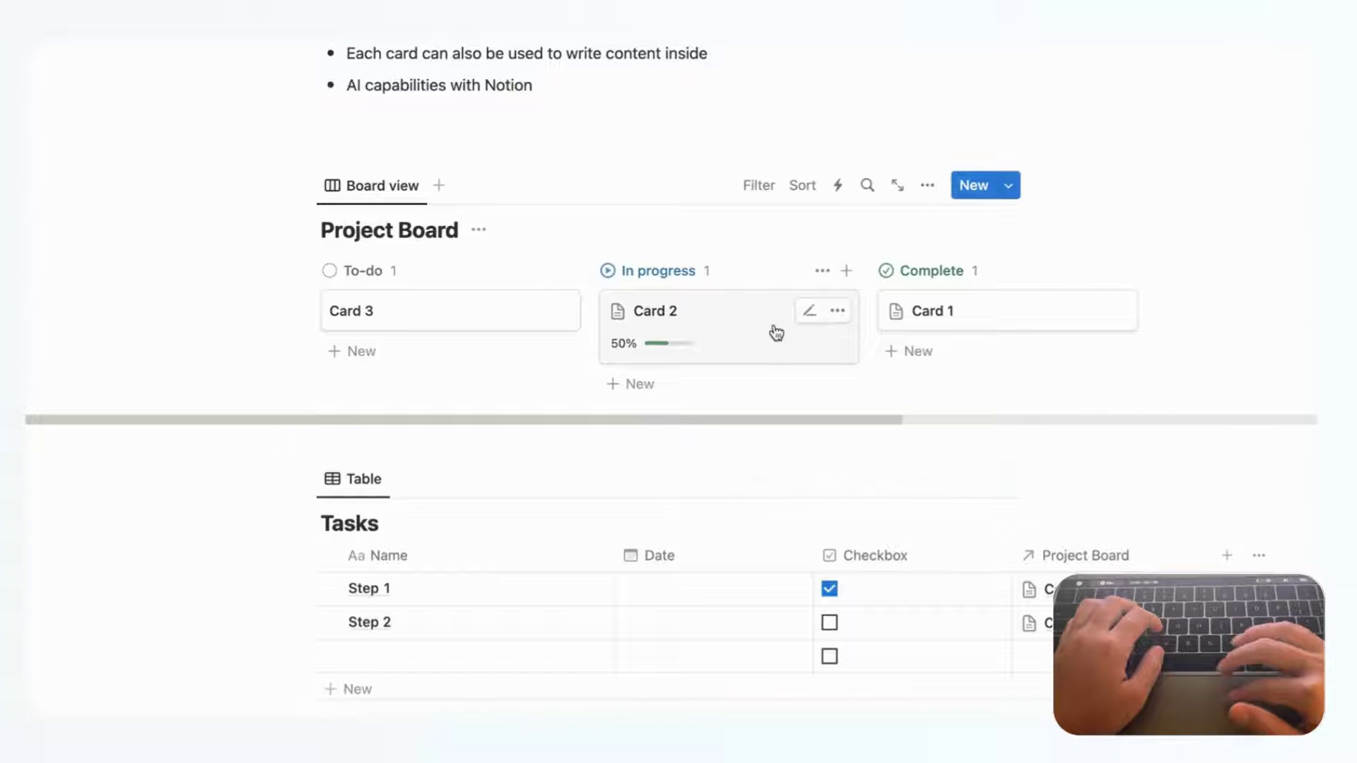
pyautogui.click(751, 353)
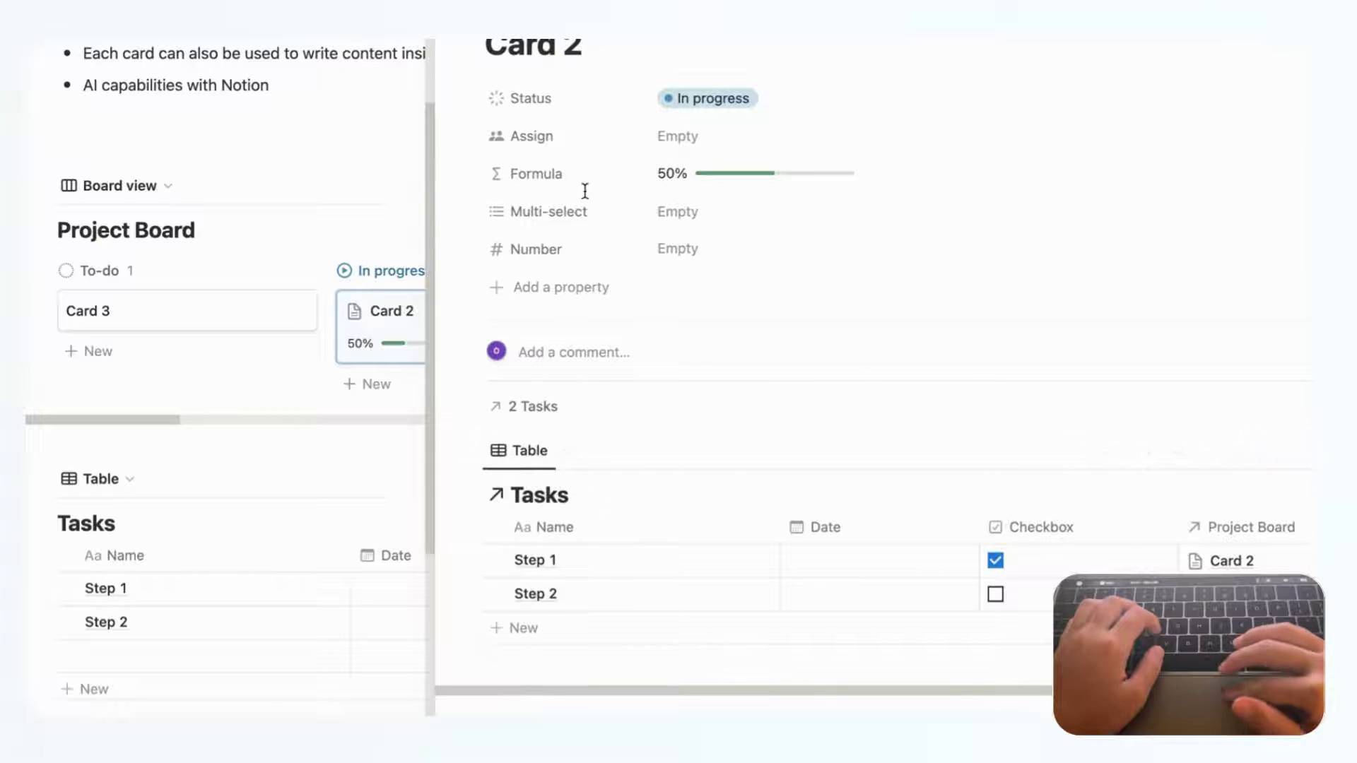
pyautogui.click(552, 180)
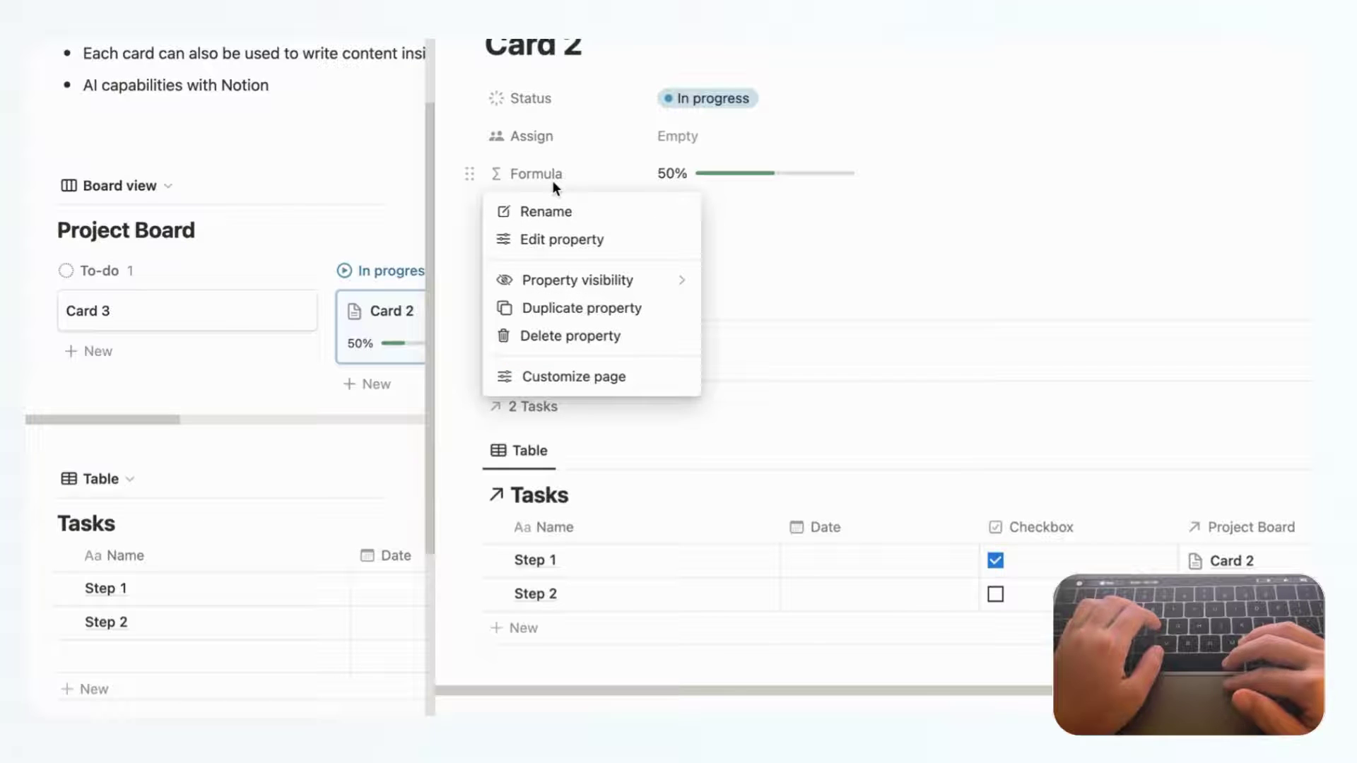
pyautogui.click(565, 239)
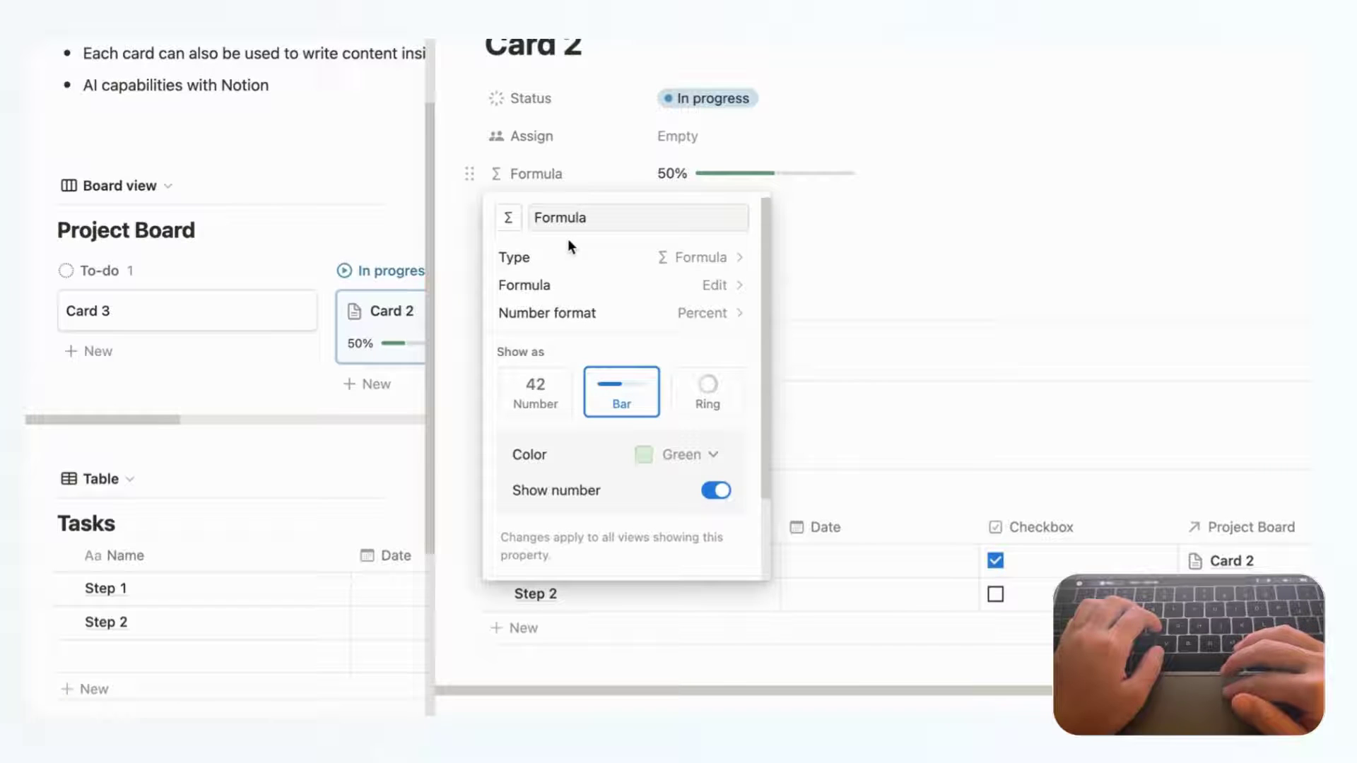
pyautogui.click(695, 289)
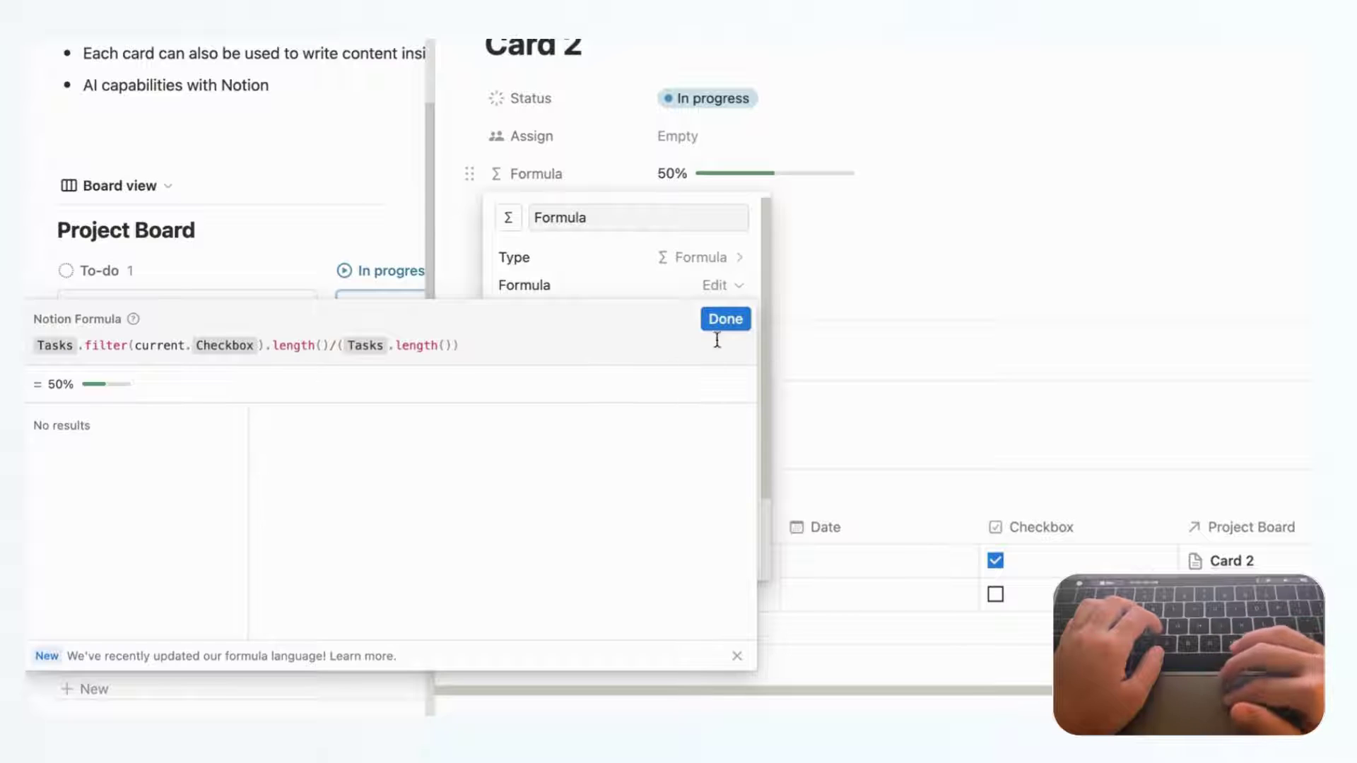
pyautogui.click(846, 301)
pyautogui.click(846, 298)
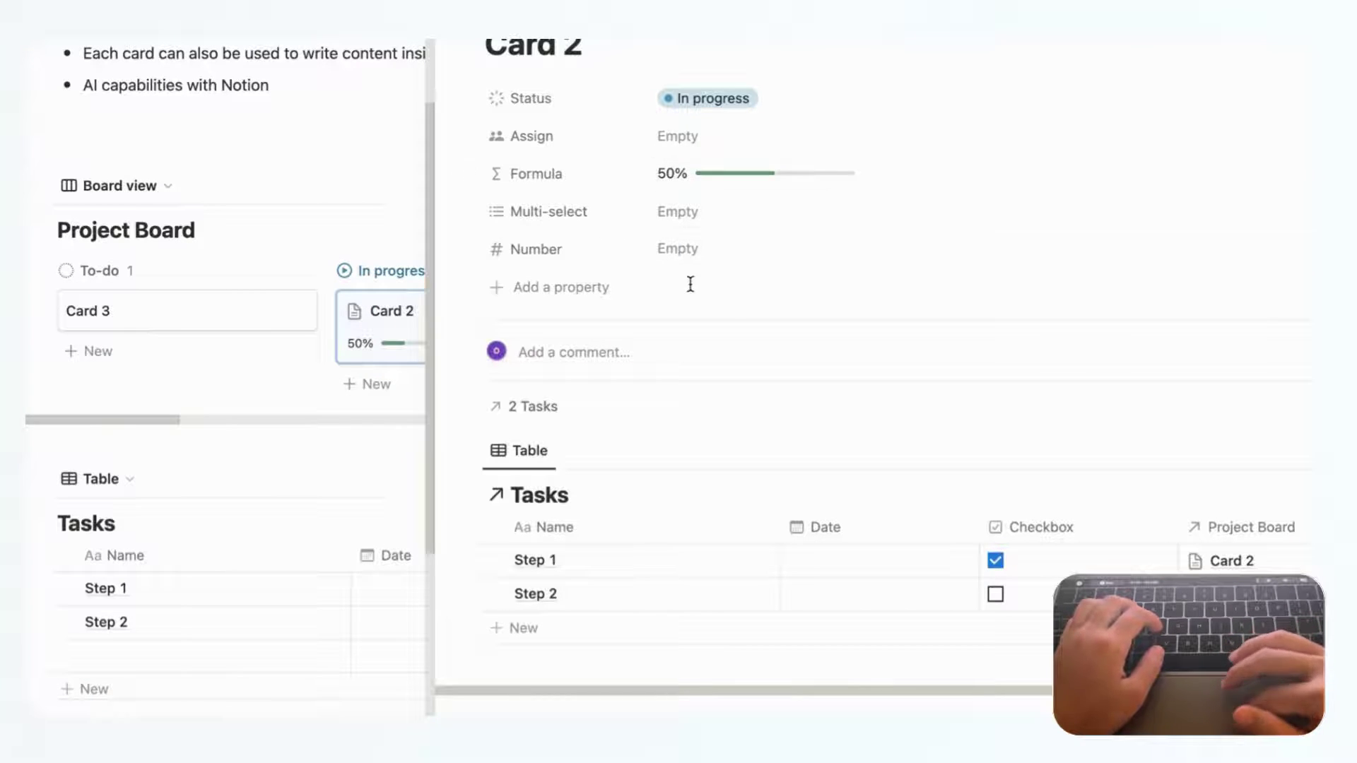
pyautogui.press('Escape')
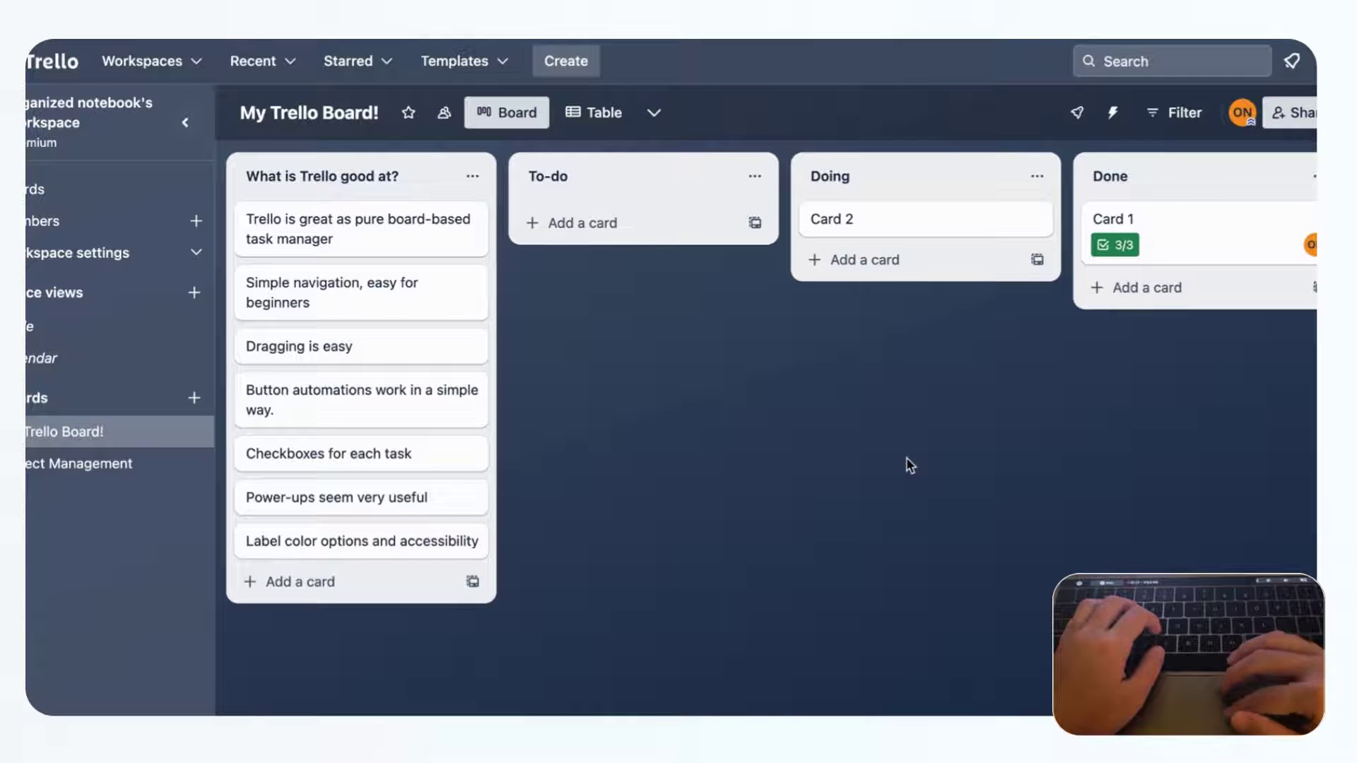
# Step: Glance at Card 2's details, then scroll through the Power-Ups directory
pyautogui.click(955, 229)
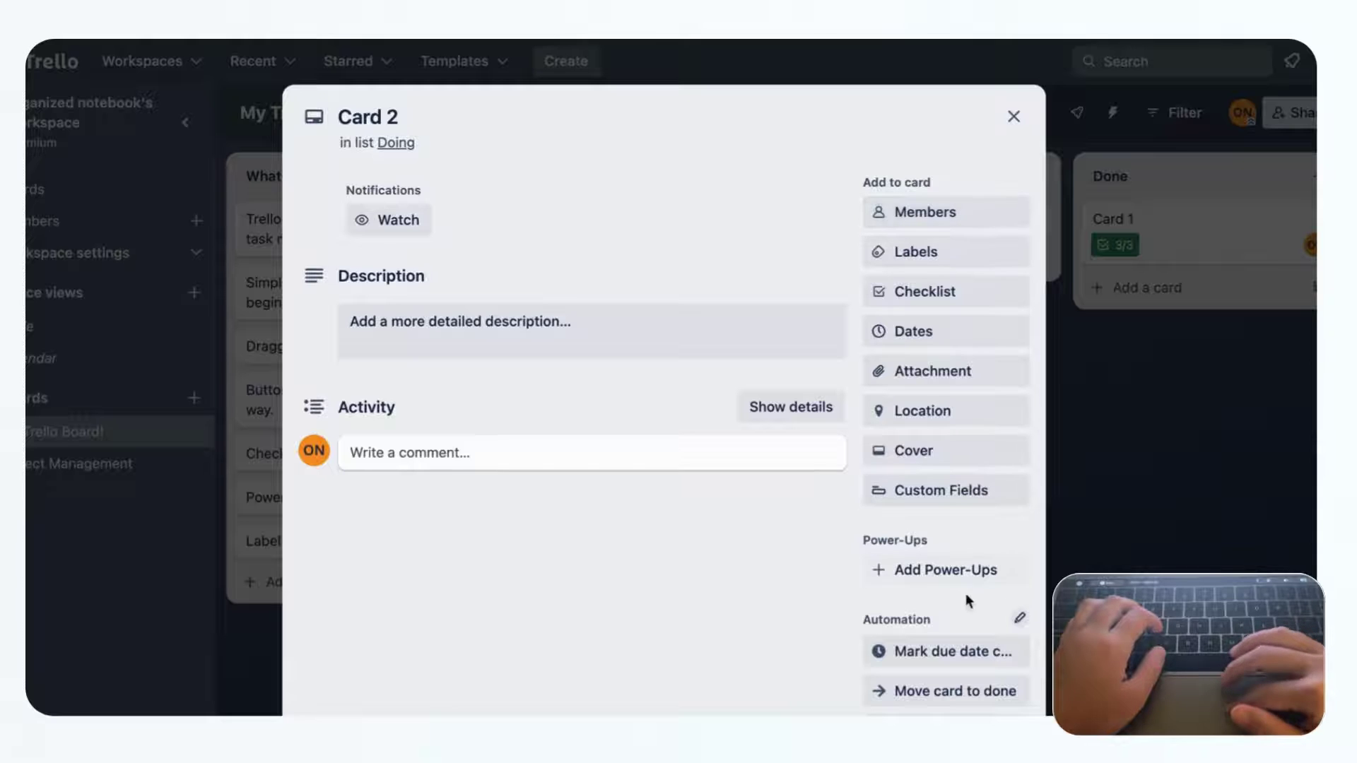
pyautogui.press('Escape')
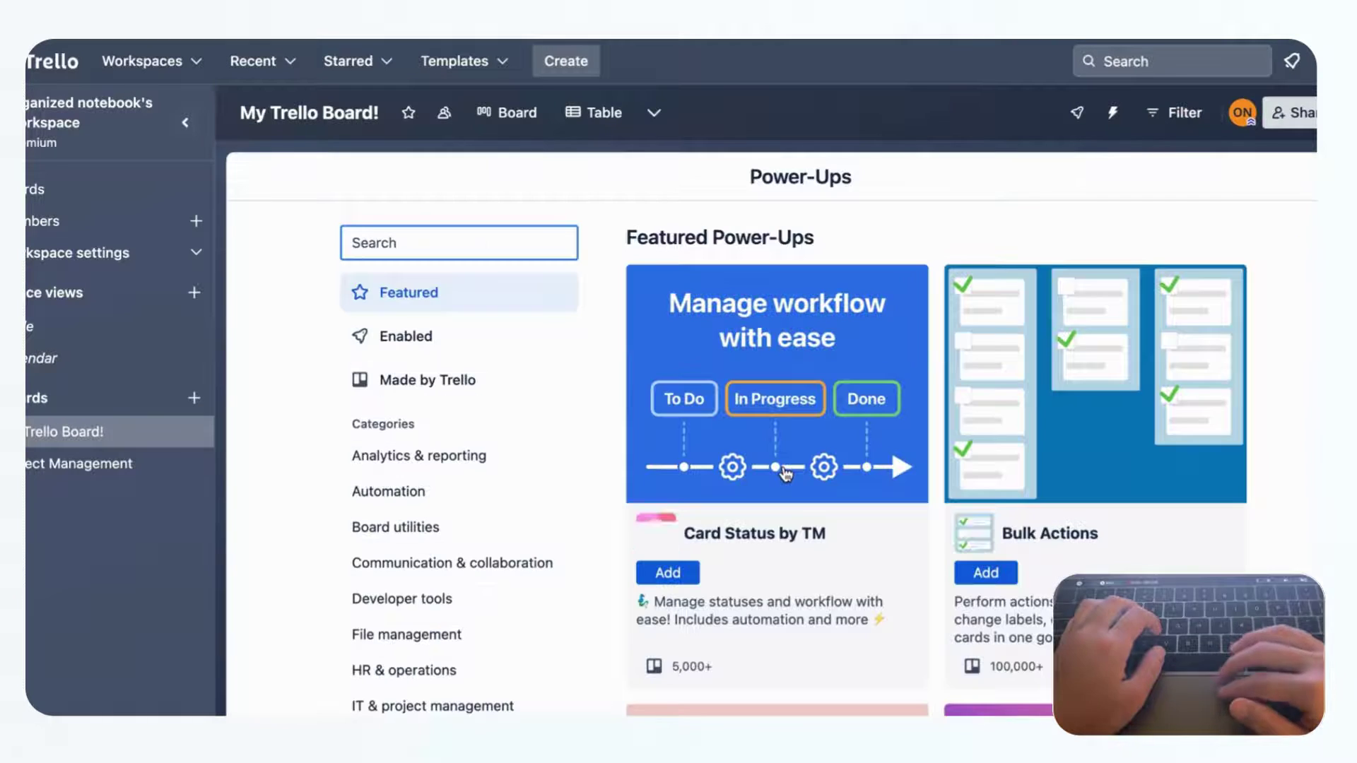
pyautogui.scroll(-2, 784, 470)
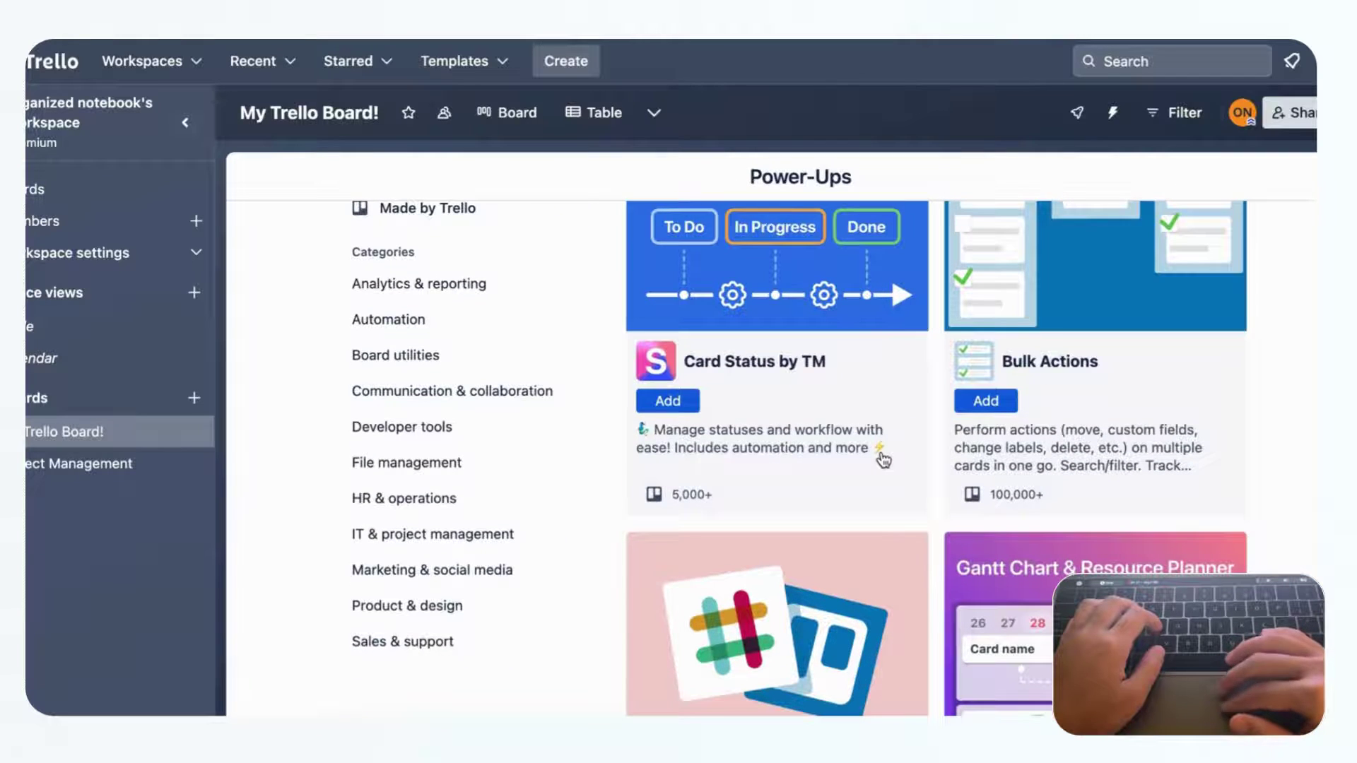
pyautogui.scroll(-5, 882, 460)
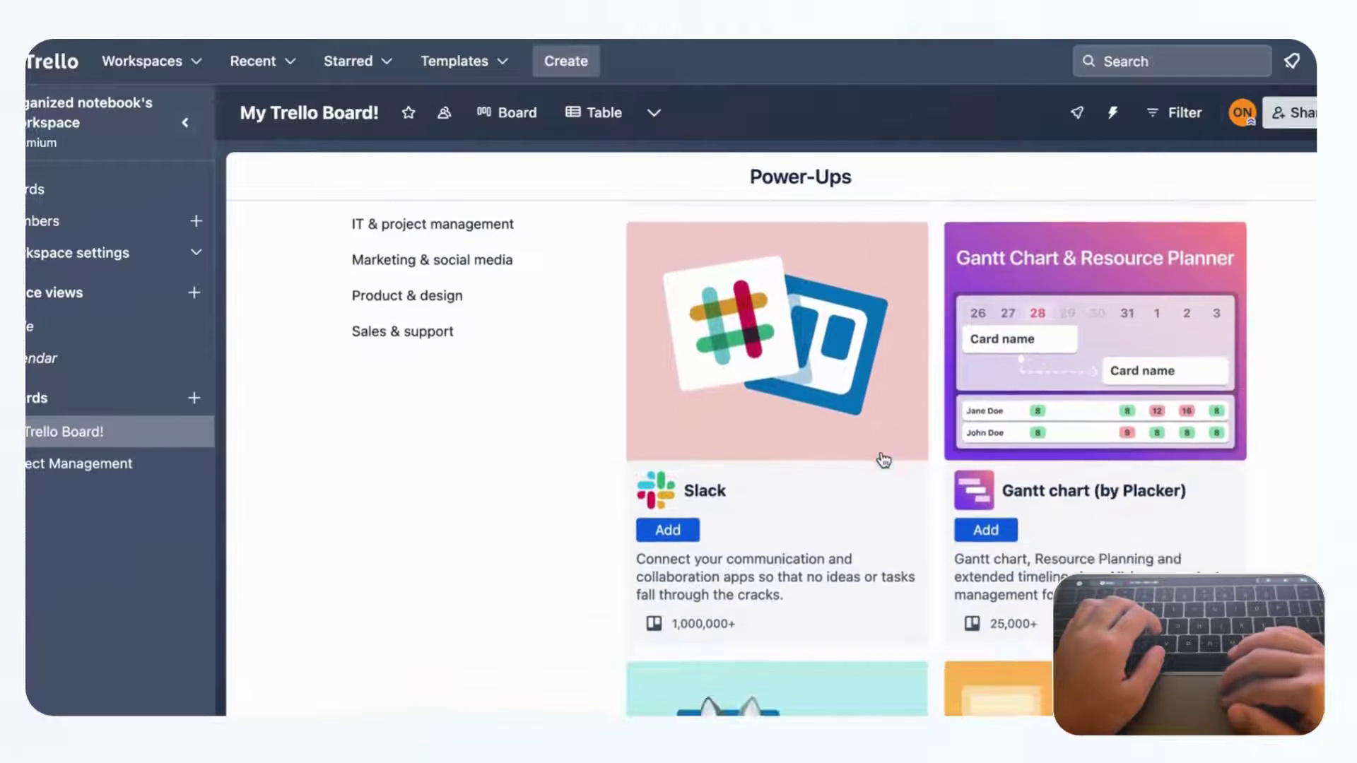
pyautogui.scroll(-15, 883, 460)
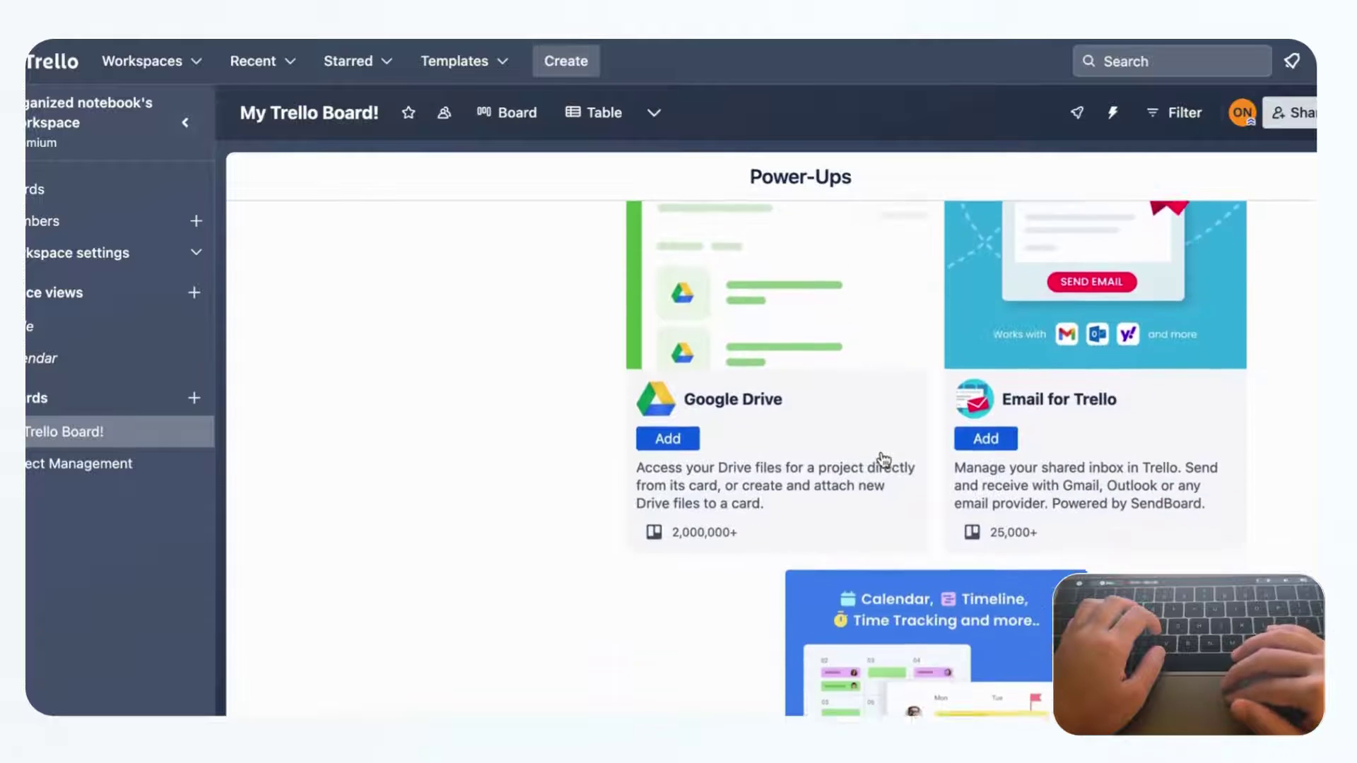
pyautogui.scroll(-20, 883, 460)
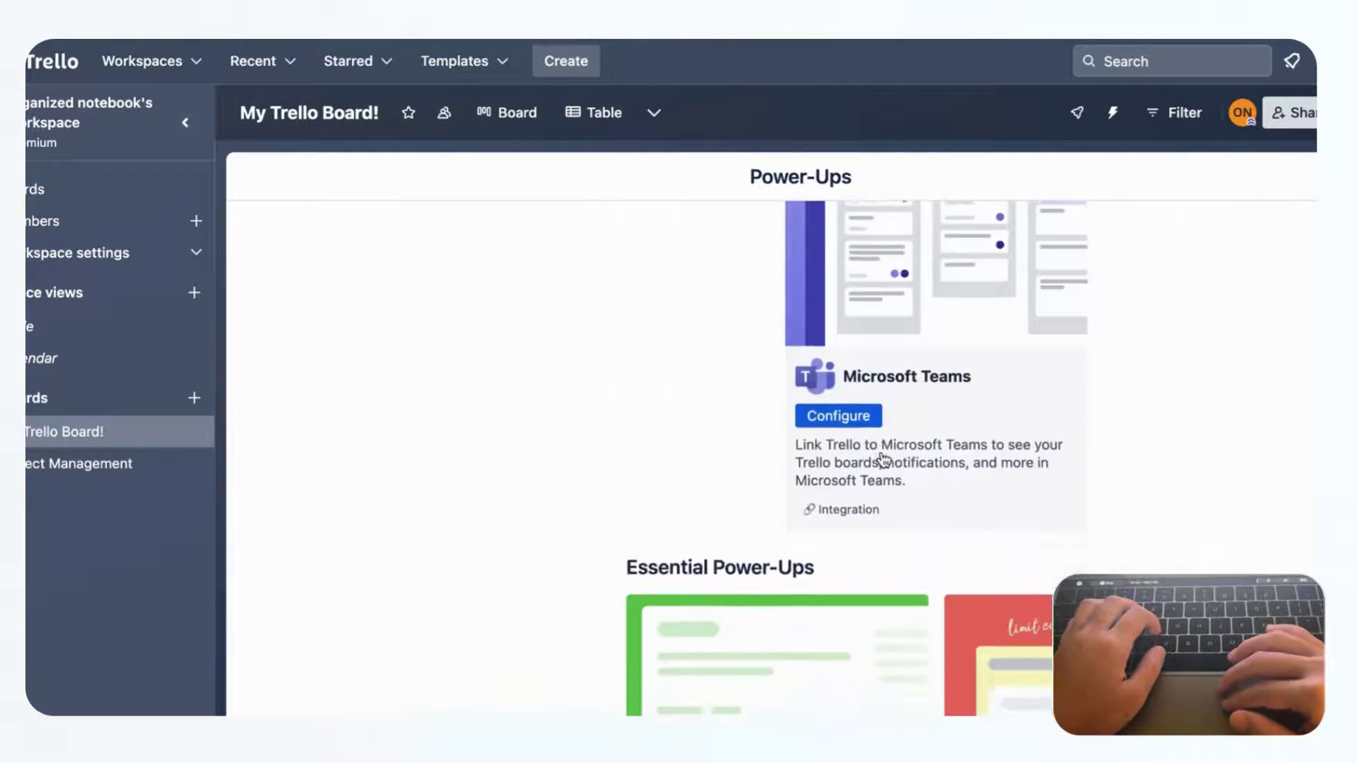
pyautogui.scroll(5, 882, 460)
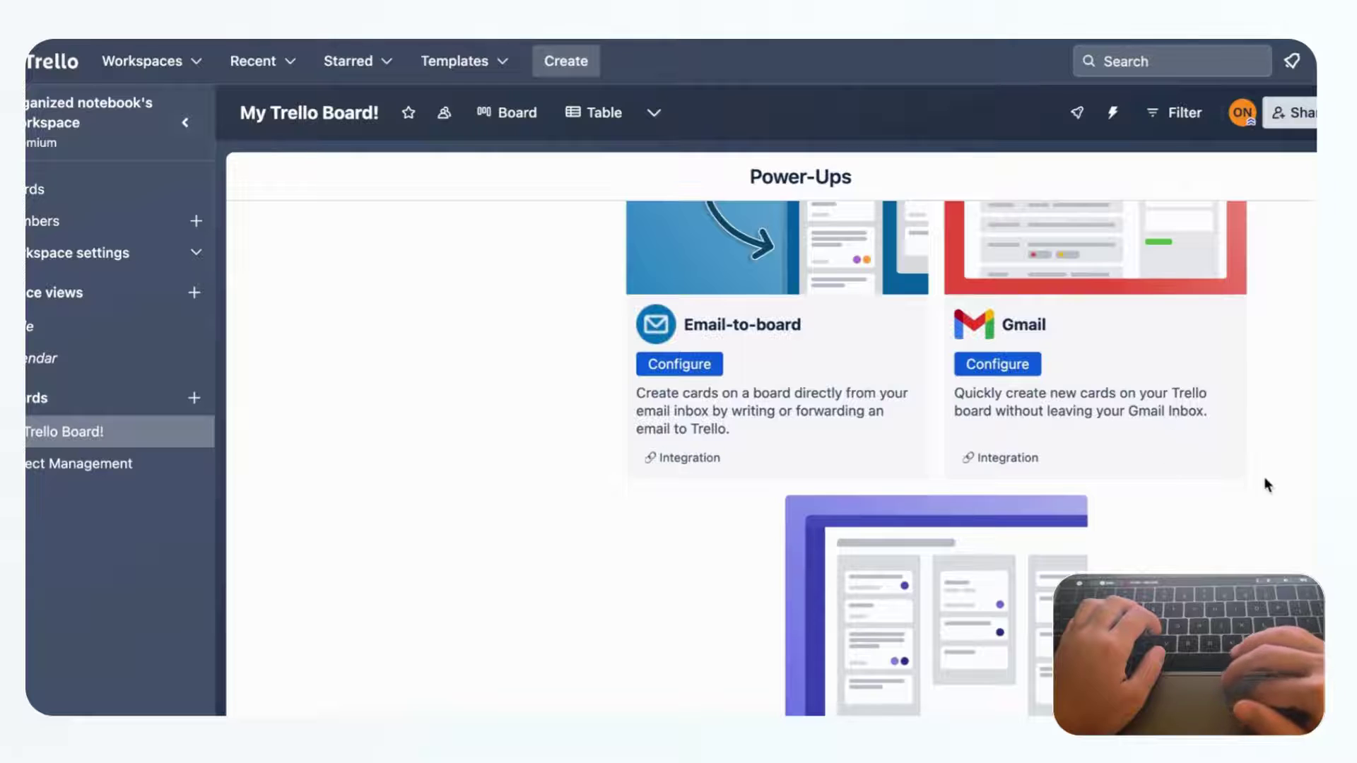
pyautogui.scroll(10, 1102, 387)
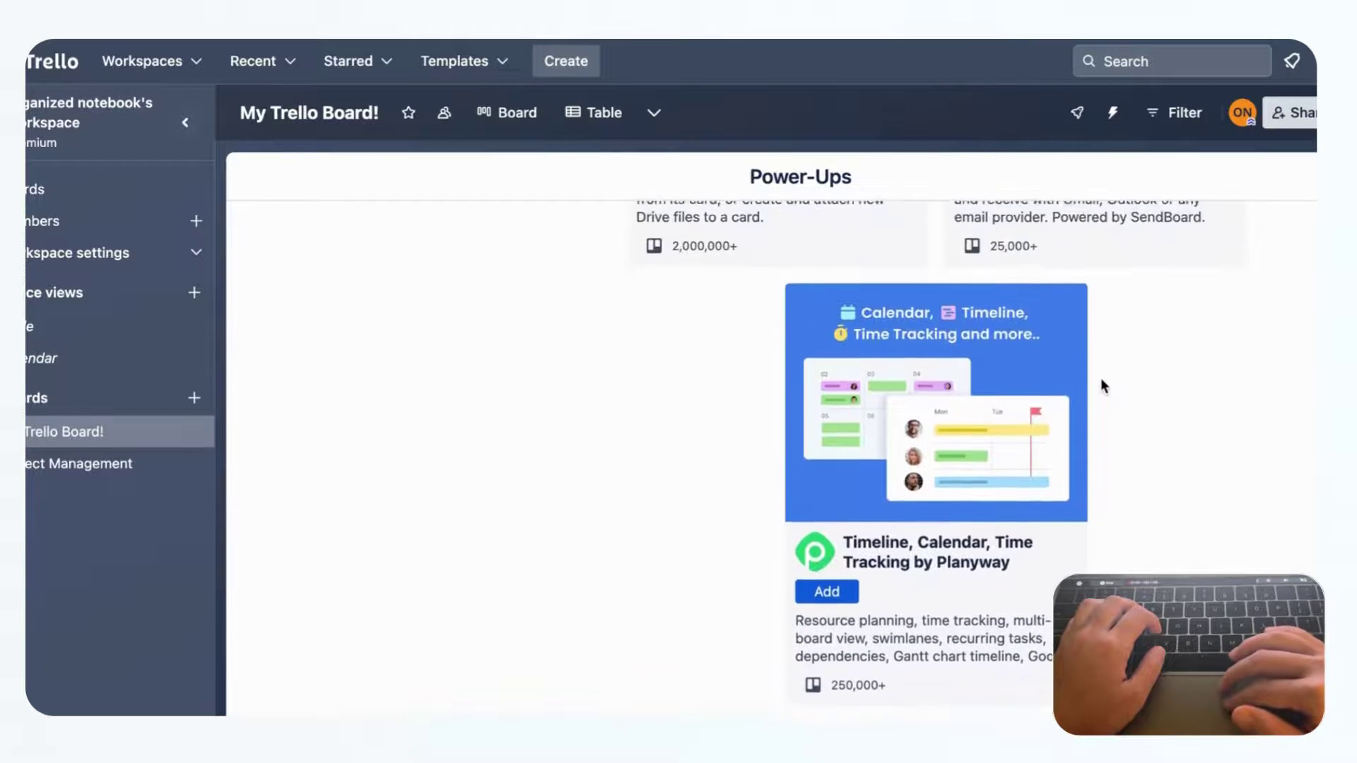
pyautogui.scroll(10, 982, 384)
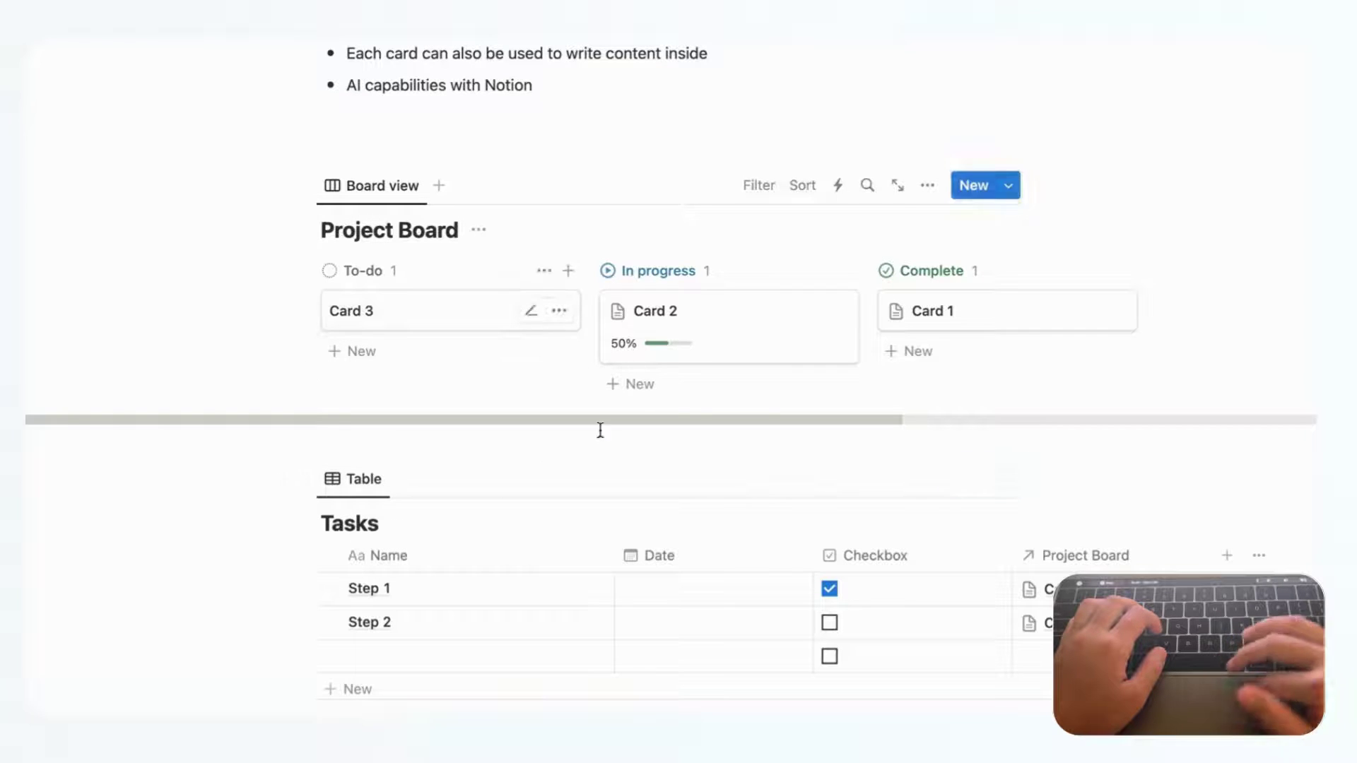
# Step: Close the Power-Ups directory, check Card 2 again, and open Card 1 in Done
pyautogui.press('super+l')
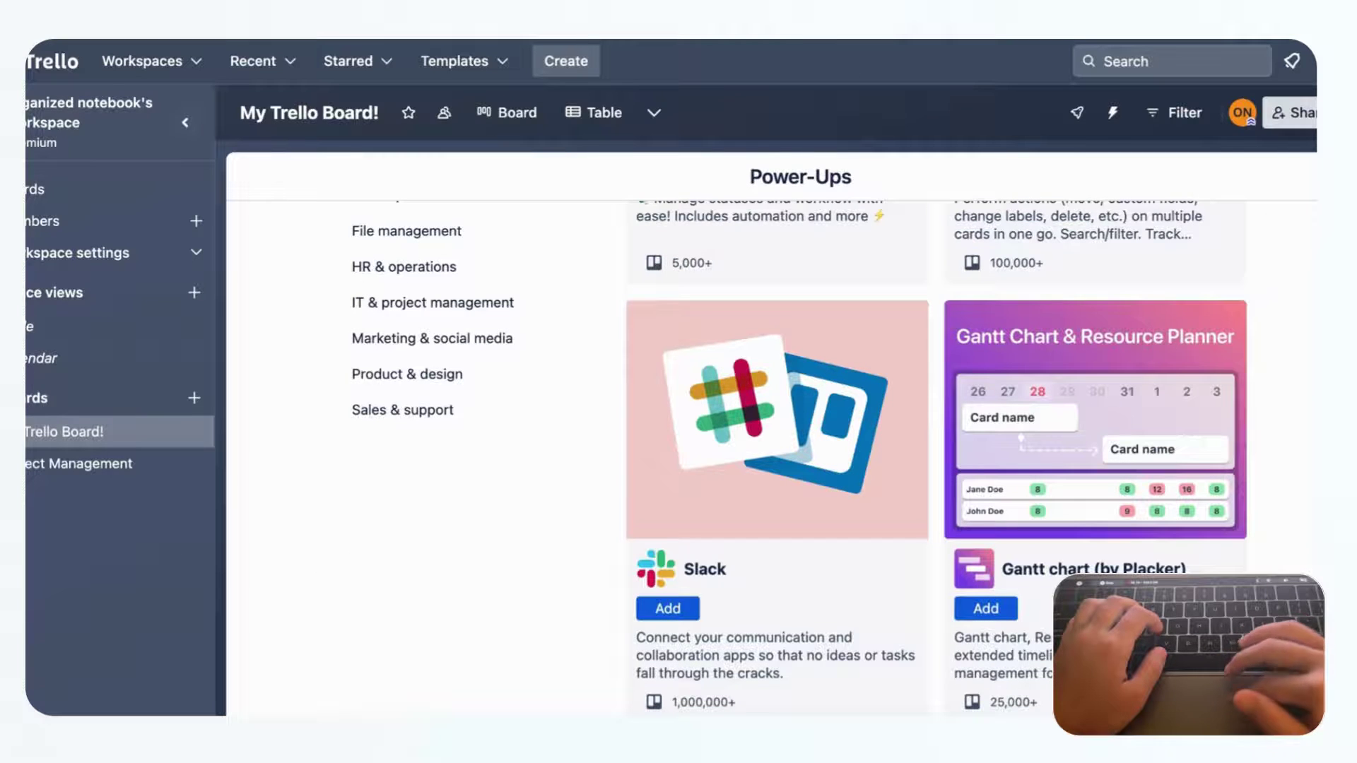
pyautogui.press('Escape')
pyautogui.click(833, 218)
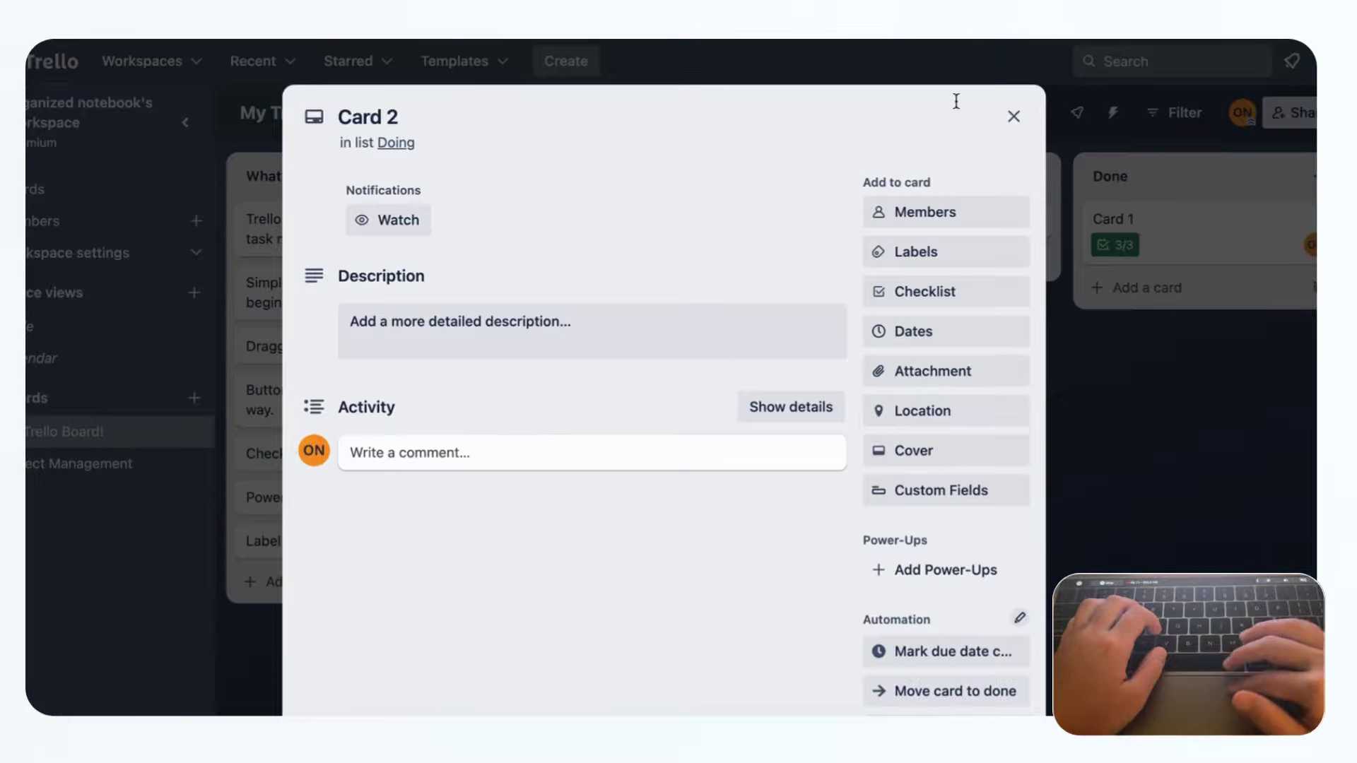
pyautogui.click(1014, 117)
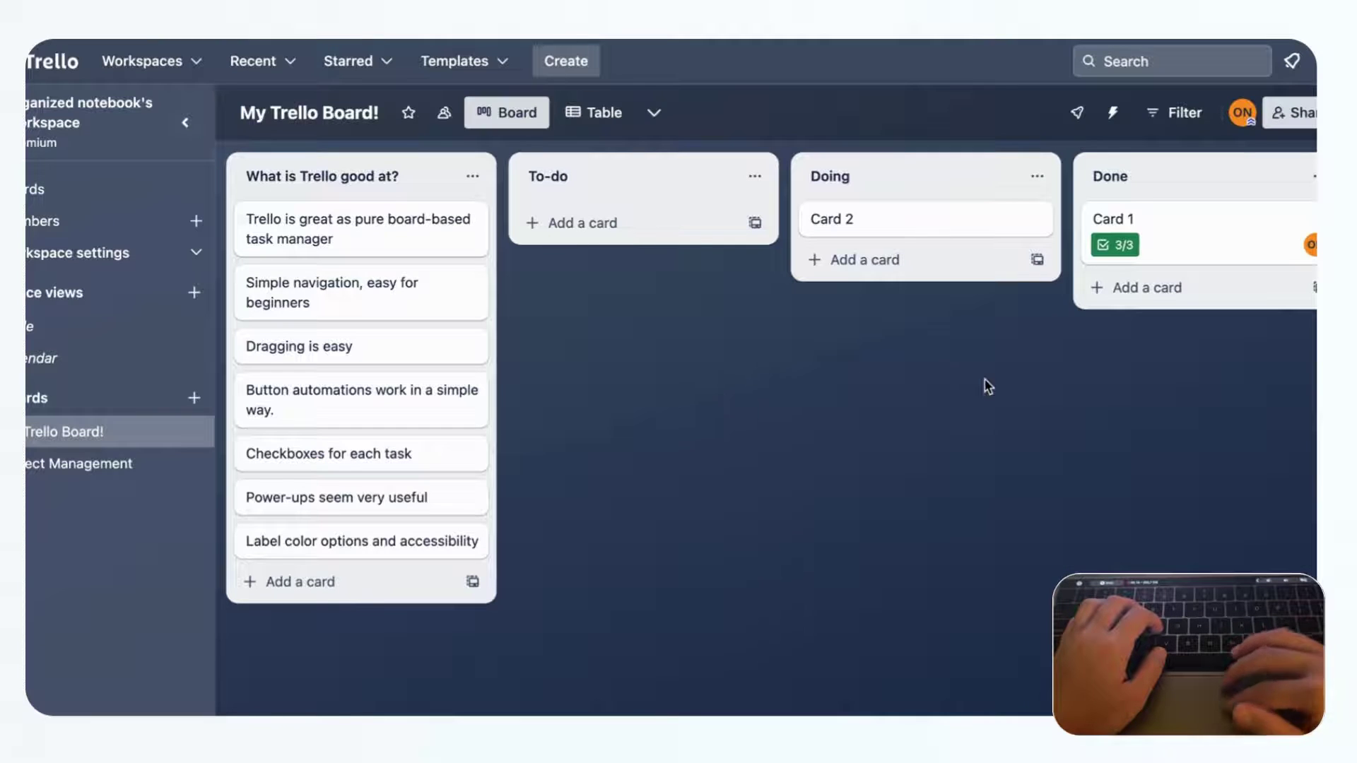
pyautogui.click(1201, 222)
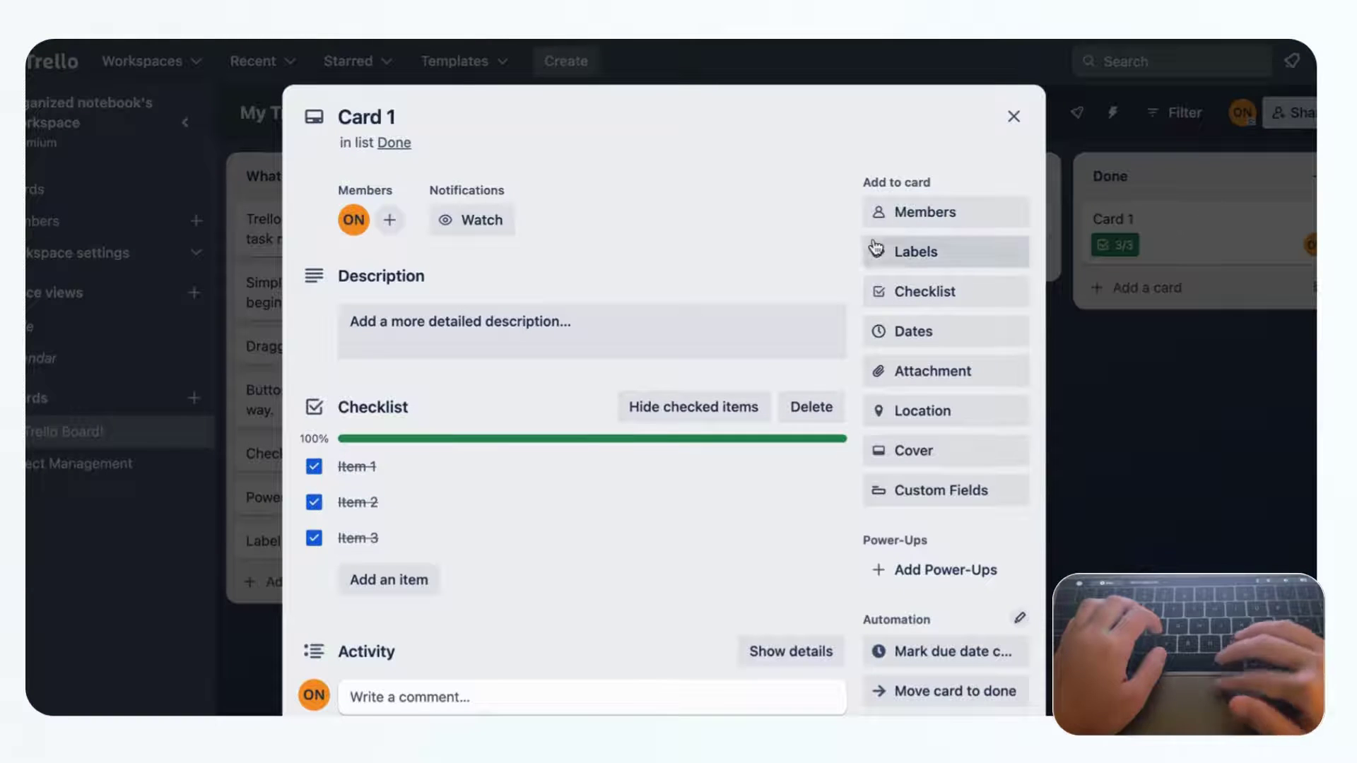
# Step: Open Card 1's label choices and start creating a new label
pyautogui.click(906, 266)
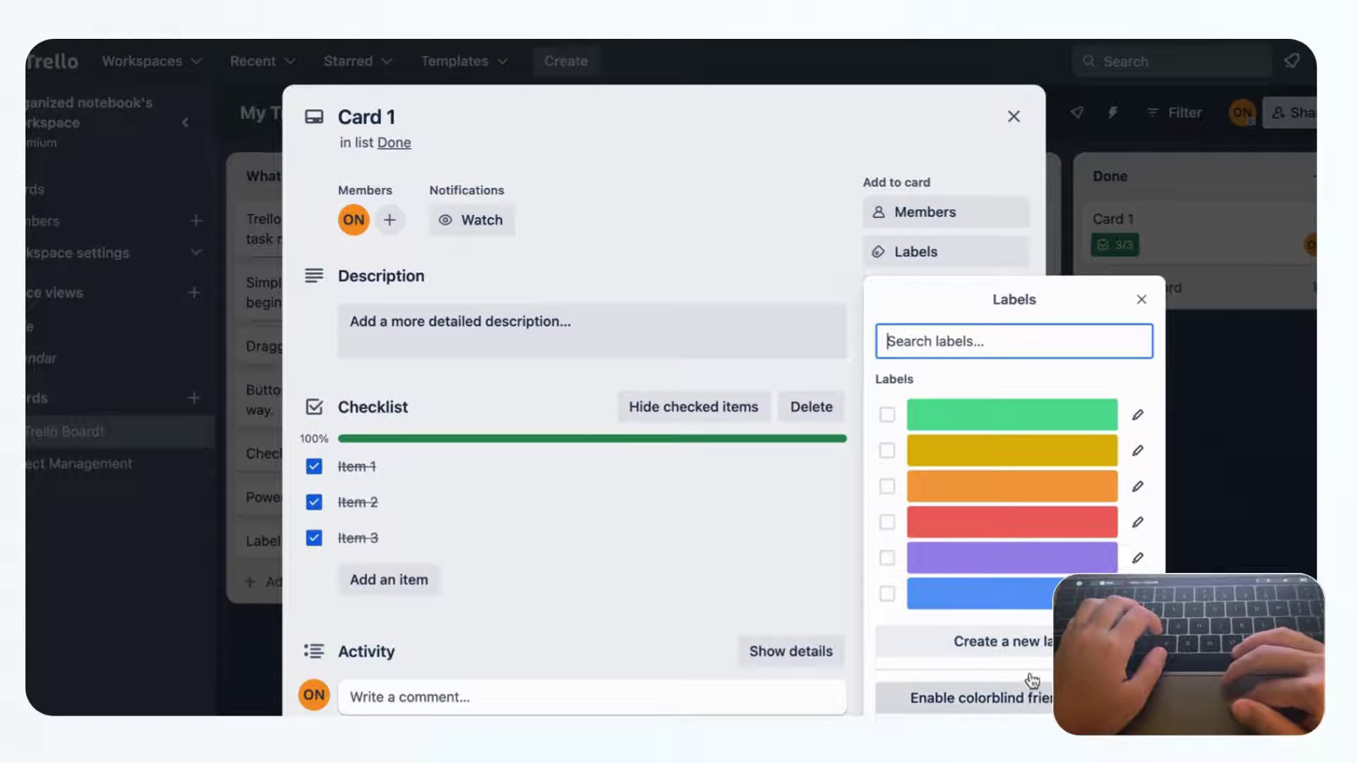
pyautogui.click(1026, 643)
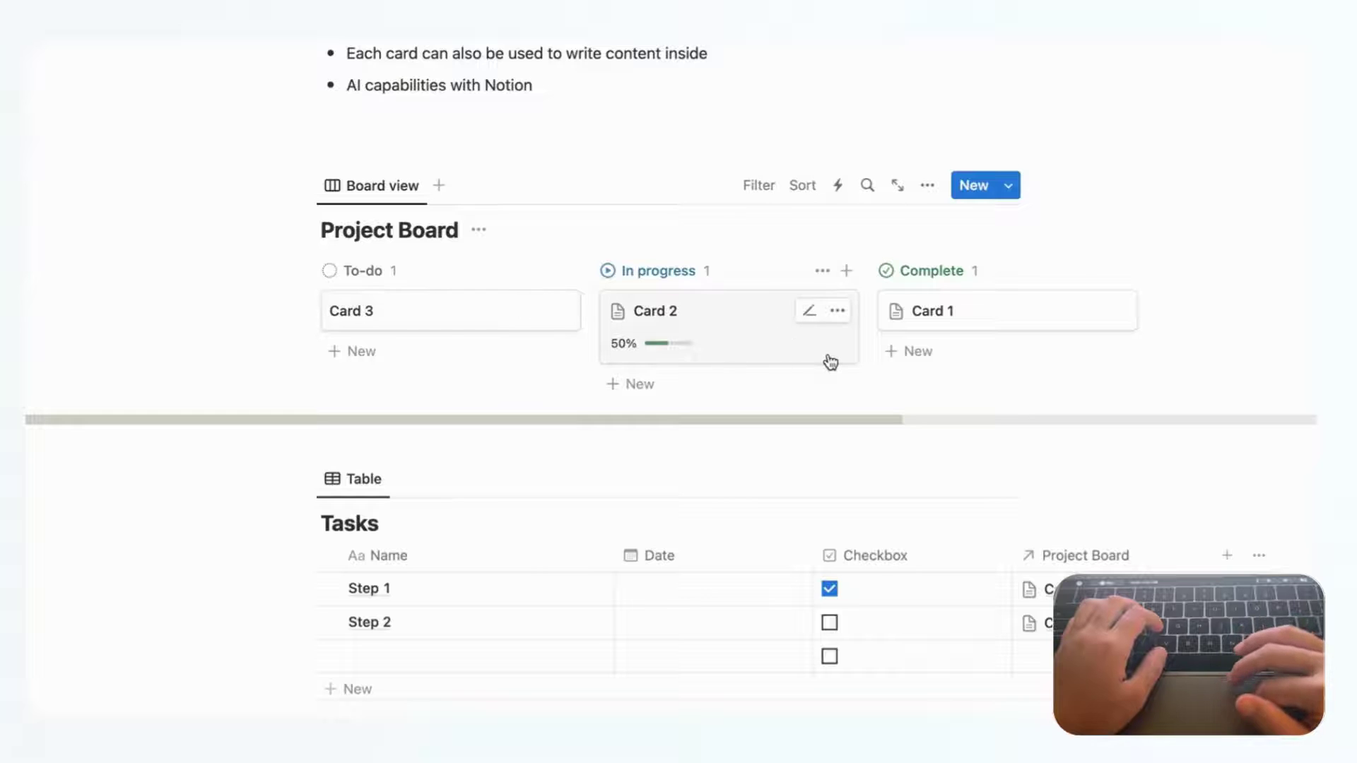
# Step: Tag Card 3's Multi-select with a newly created Label 2 option, then briefly check Label 1's settings
pyautogui.click(485, 325)
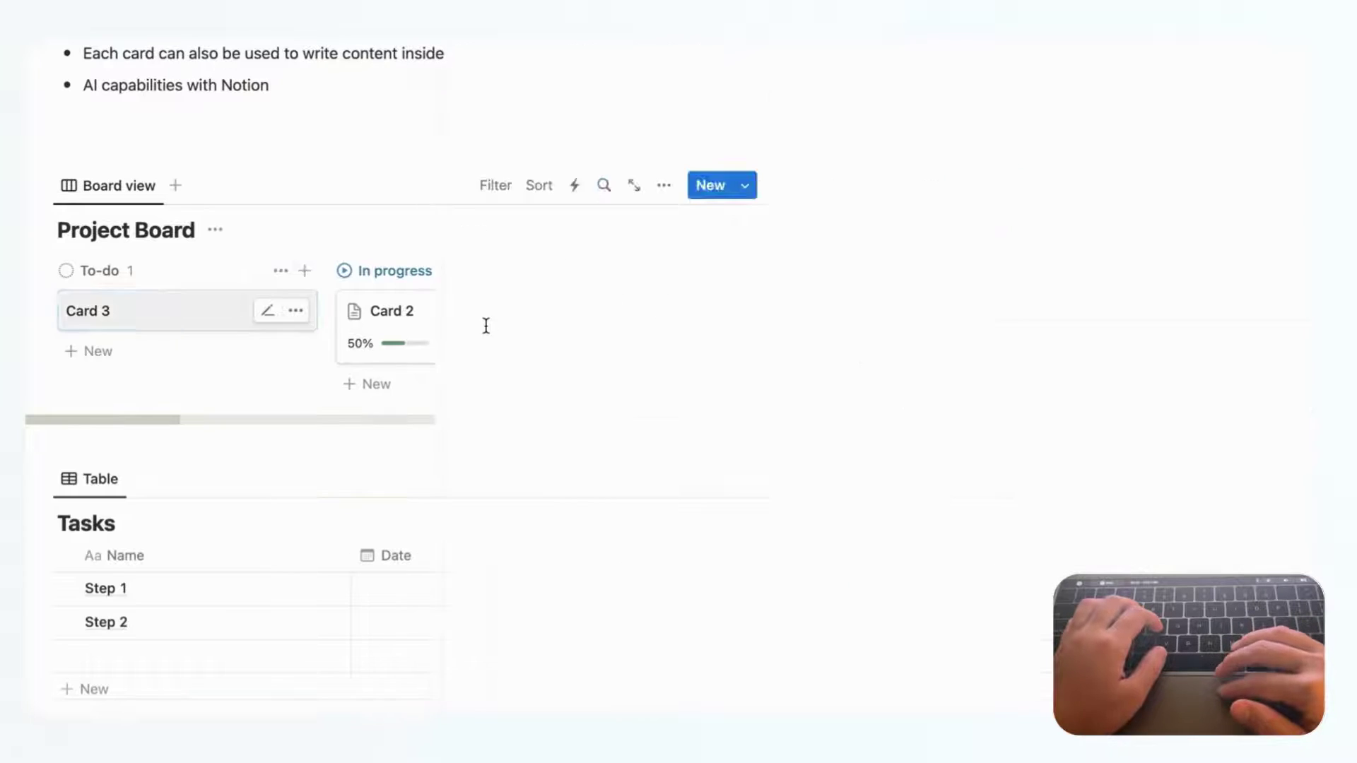
pyautogui.click(694, 212)
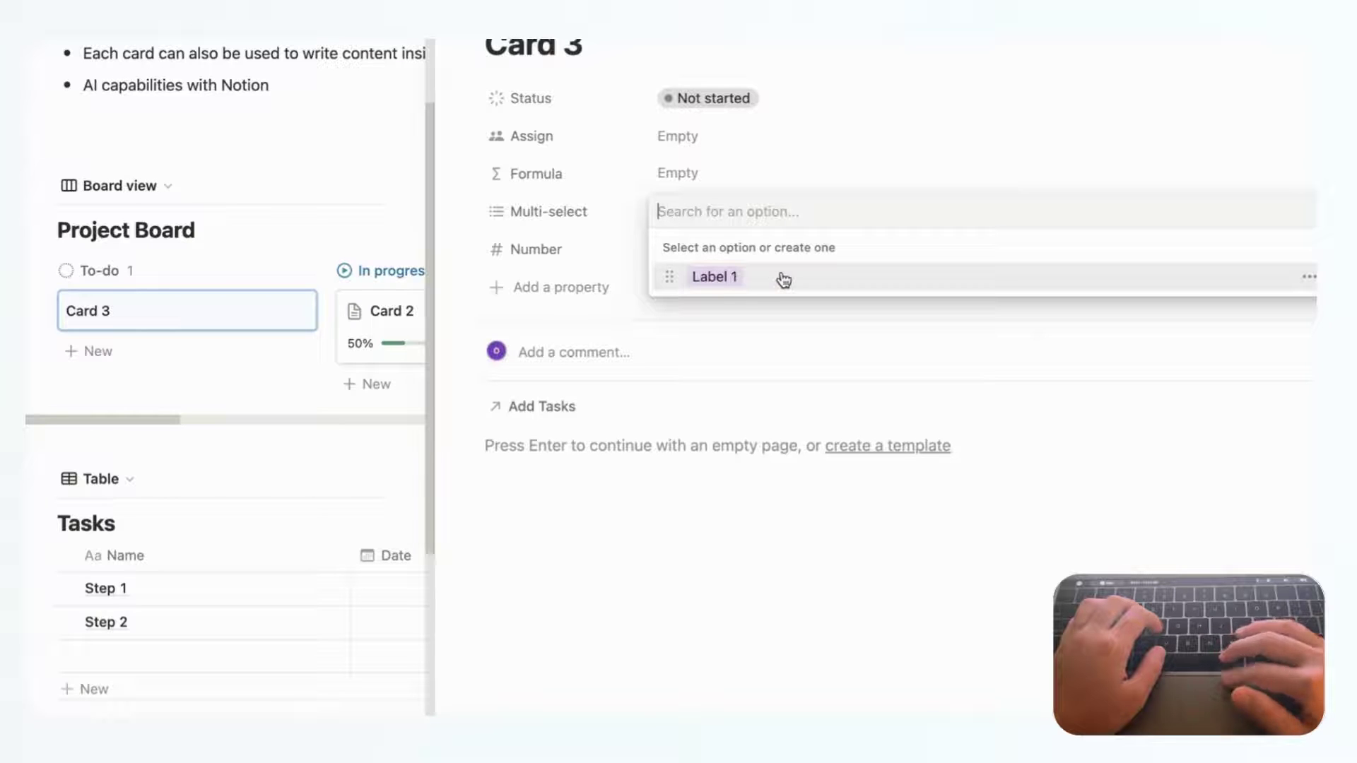
pyautogui.write('Label 2')
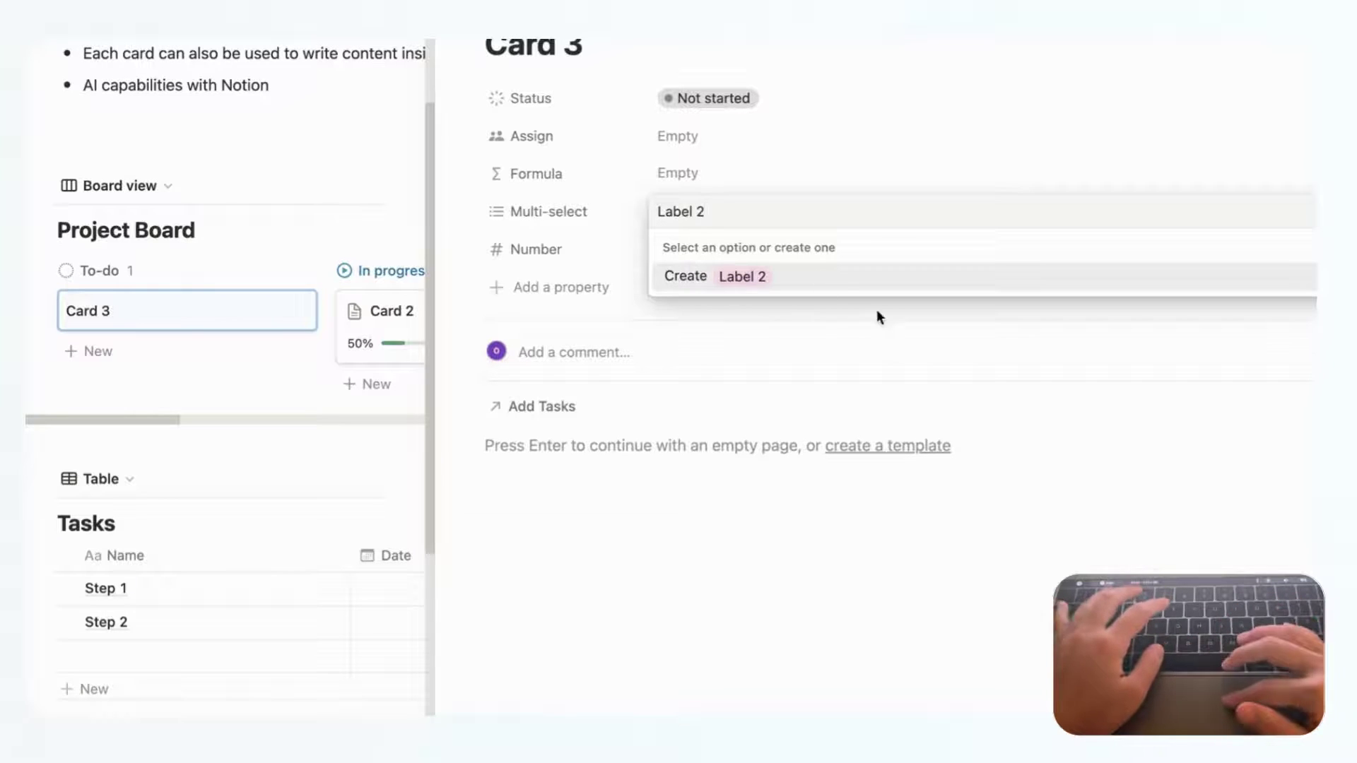
pyautogui.click(830, 280)
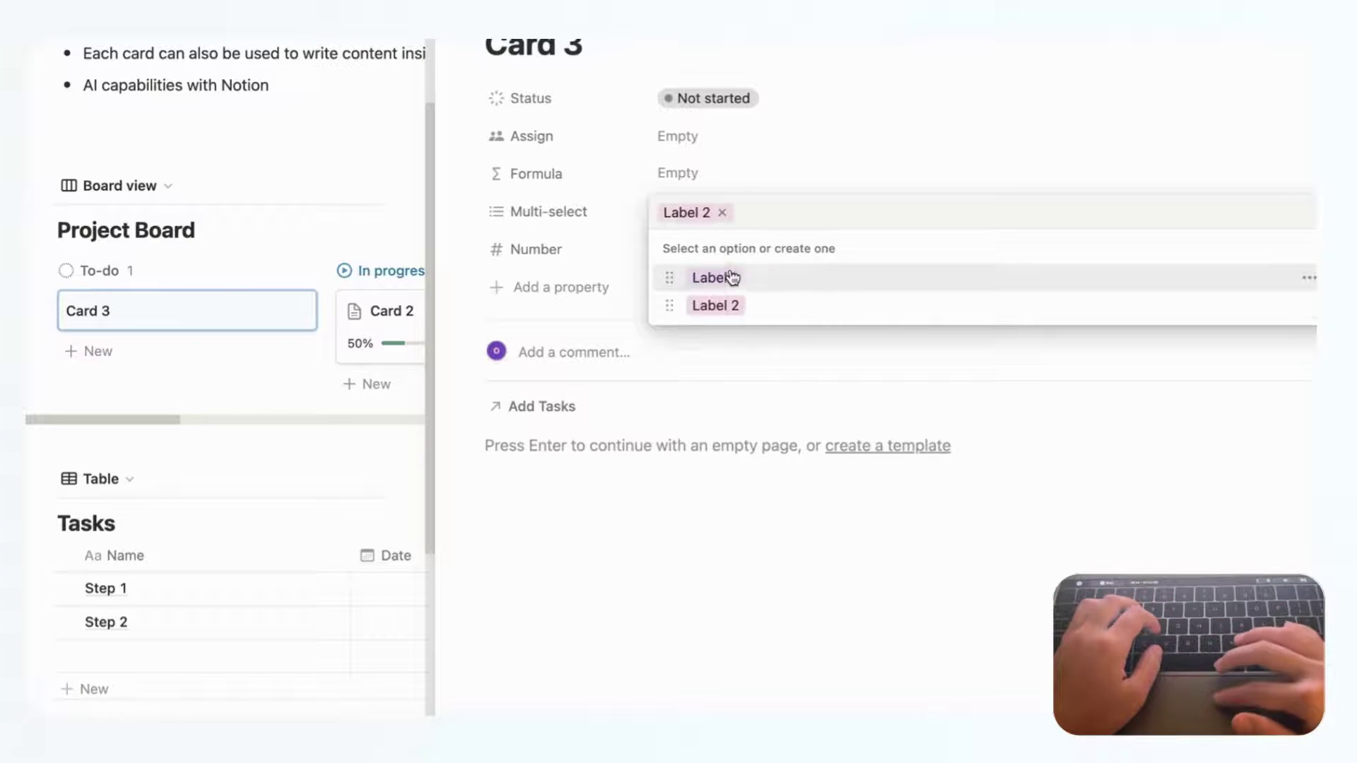
pyautogui.click(1308, 279)
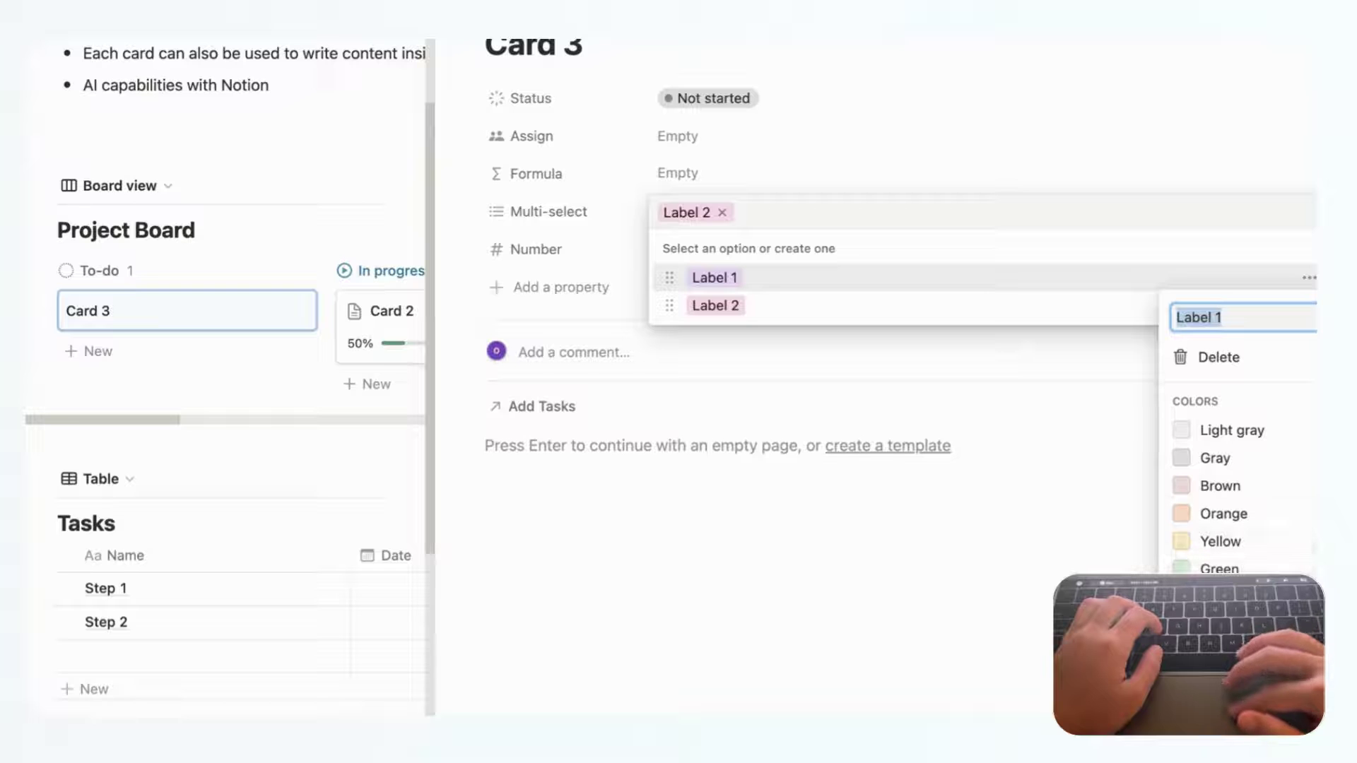
pyautogui.press('Escape')
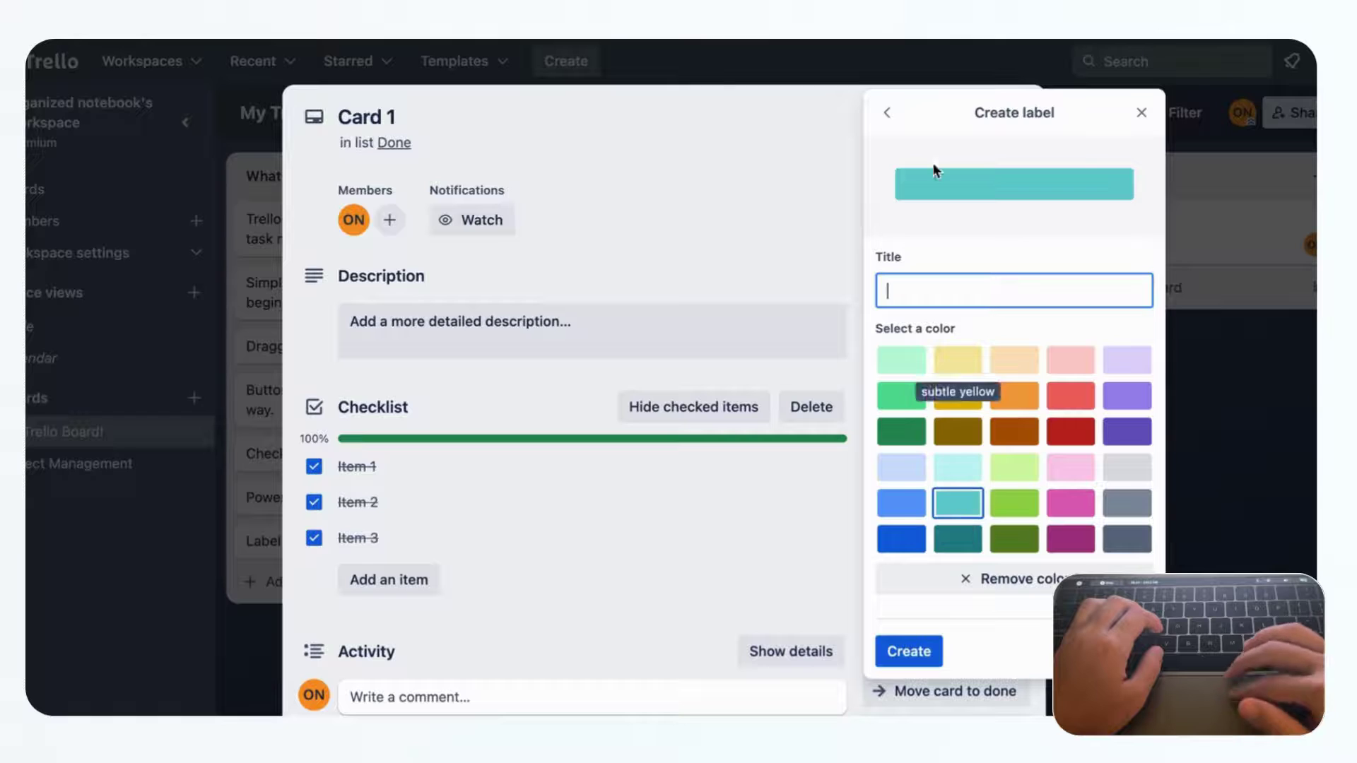
# Step: Toggle colour-blind friendly label patterns on and back off, then close the Labels list and Card 1
pyautogui.click(887, 112)
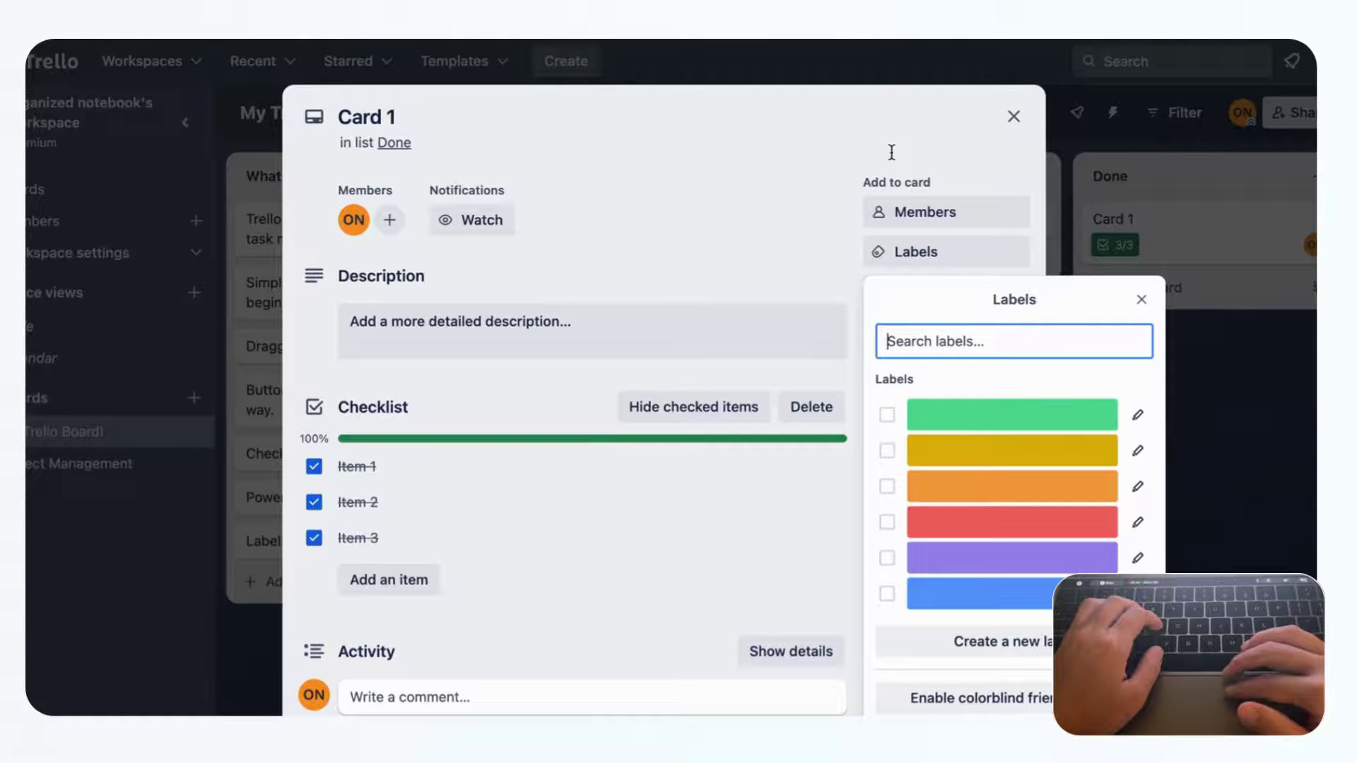
pyautogui.click(1047, 701)
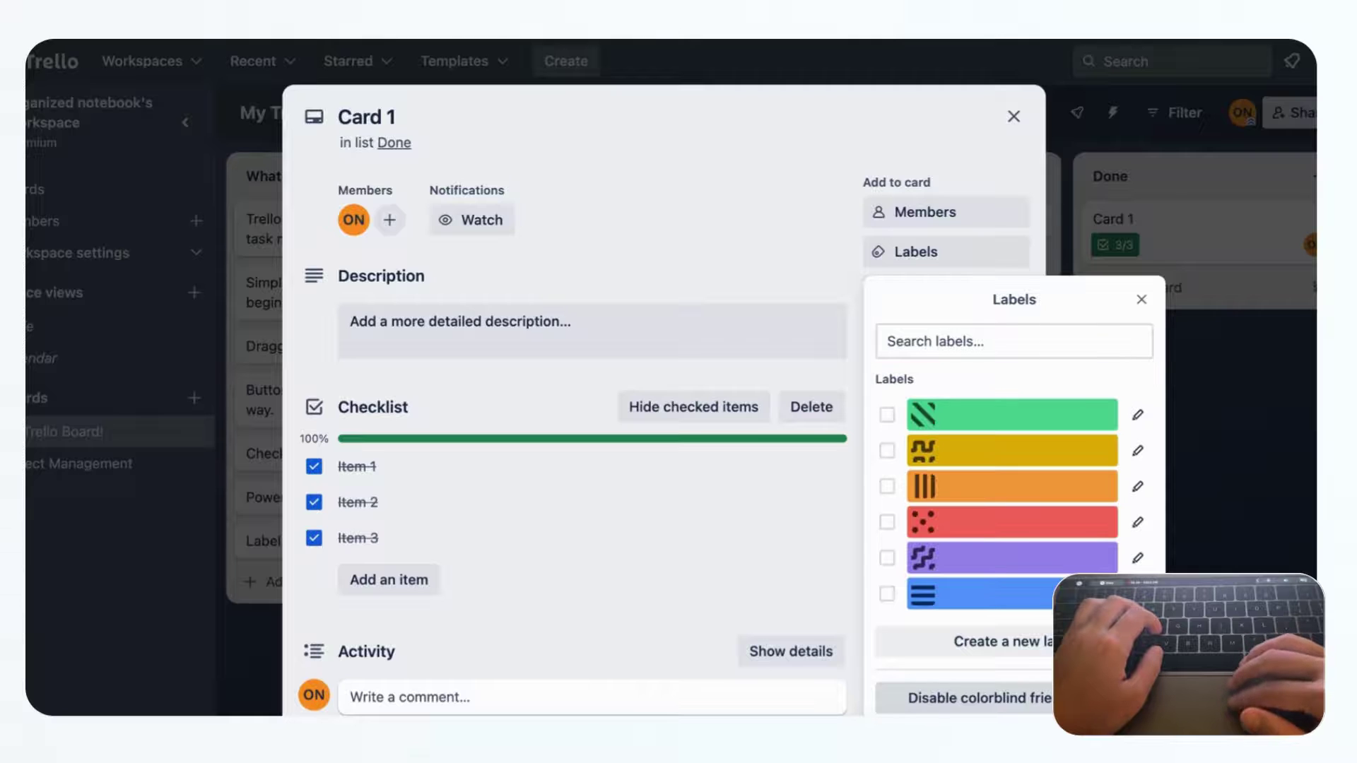
pyautogui.click(1026, 699)
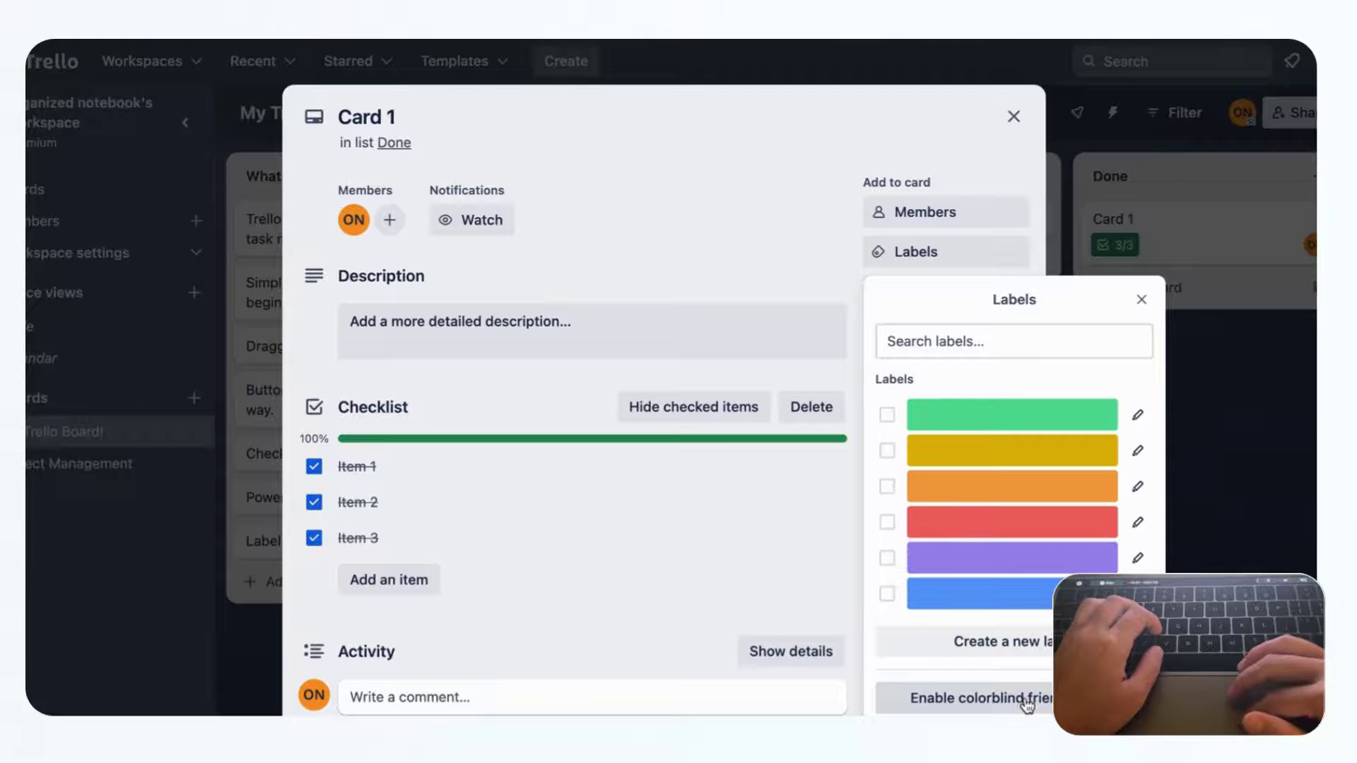
pyautogui.click(1139, 297)
pyautogui.click(851, 79)
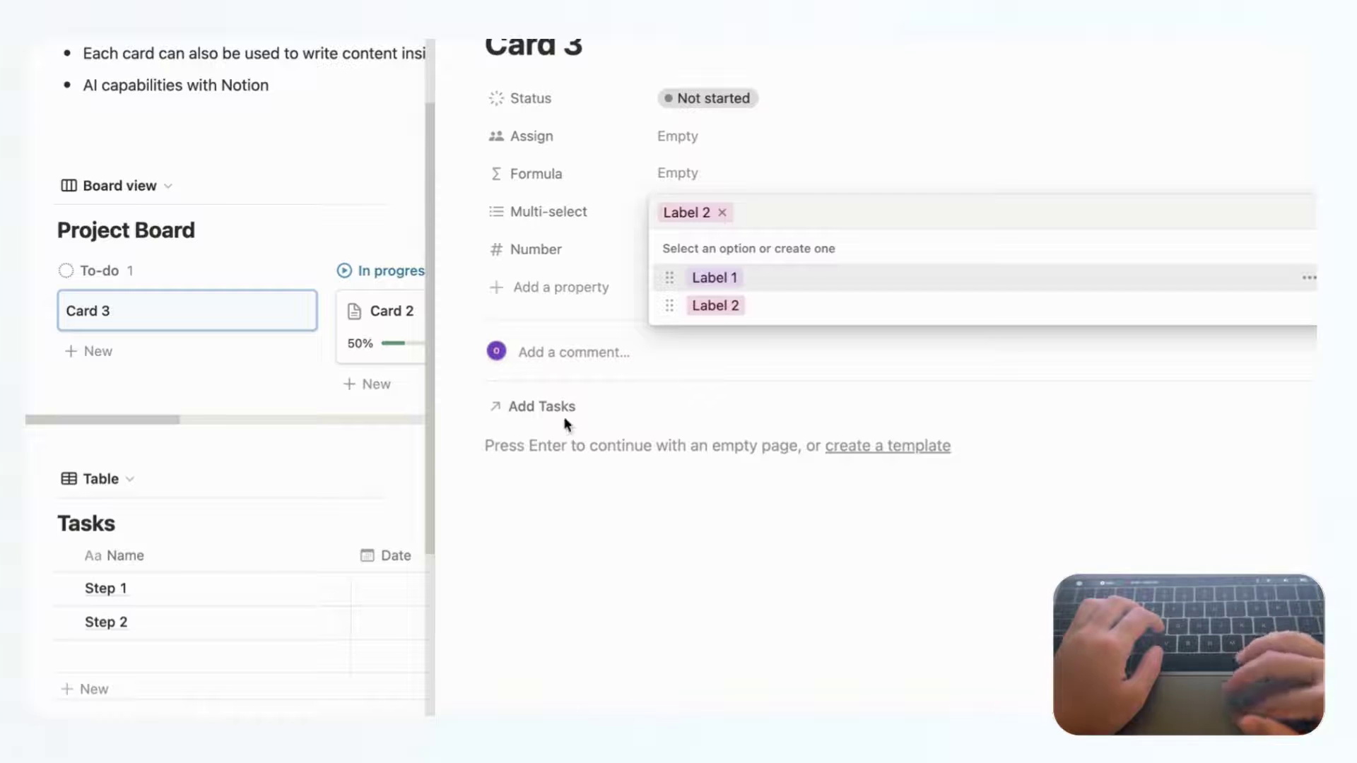
# Step: Dismiss the option list and Card 3's side panel, then reopen Card 3 showing Label 2
pyautogui.press('Escape')
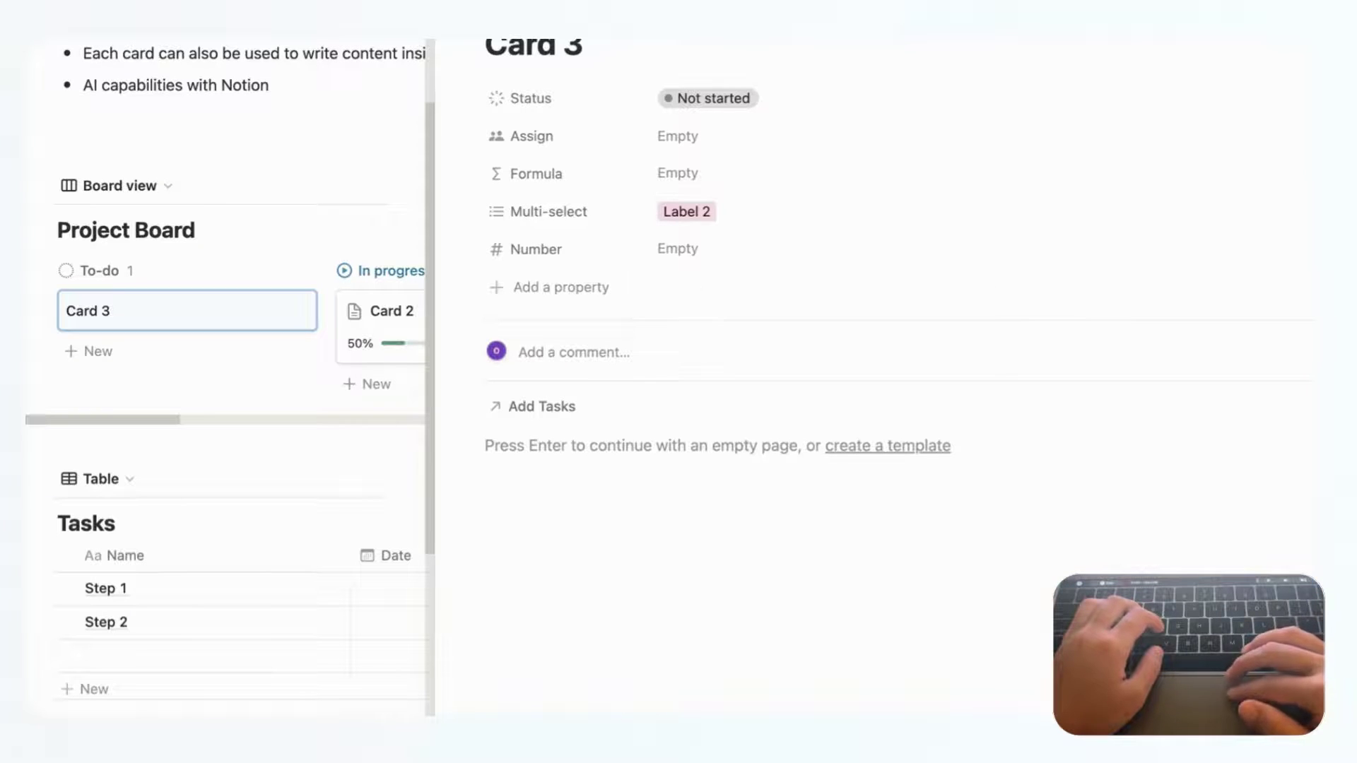
pyautogui.press('Escape')
pyautogui.scroll(5, 502, 300)
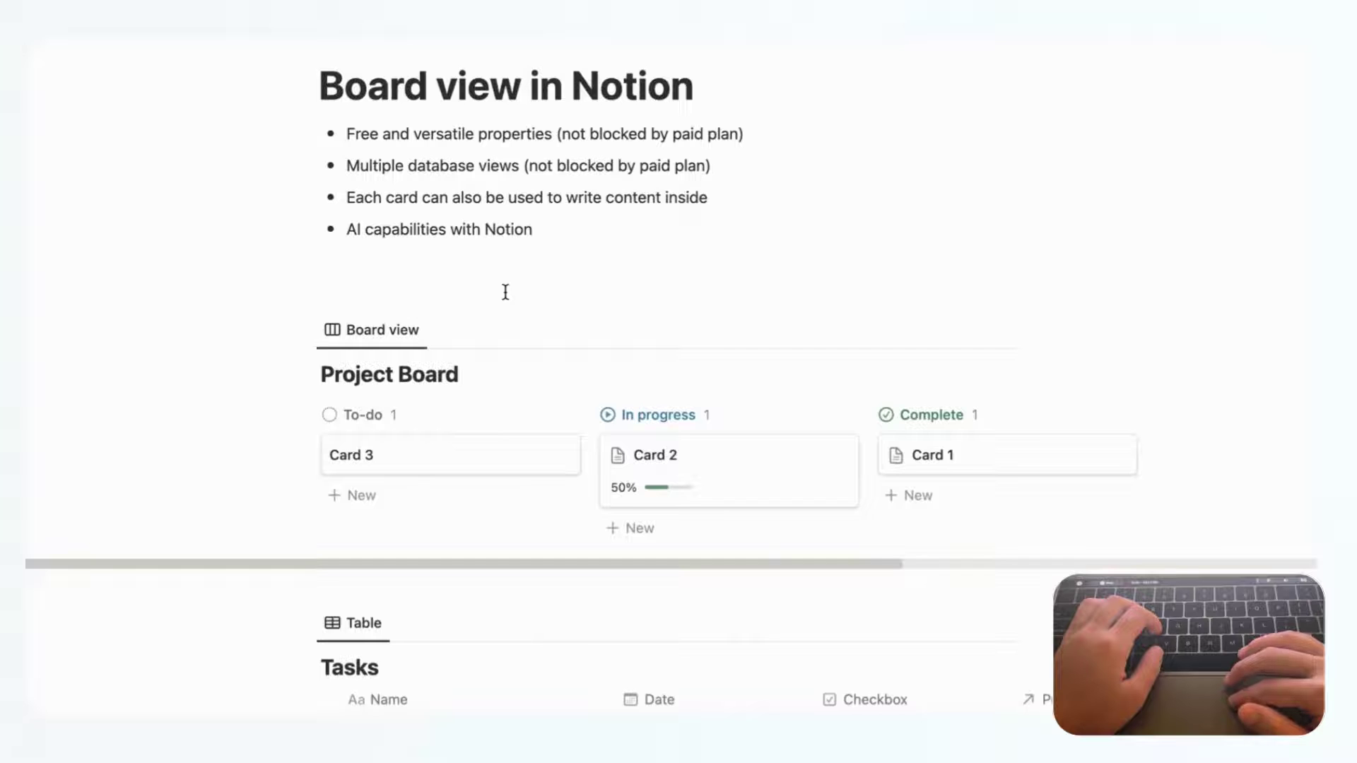
pyautogui.click(506, 291)
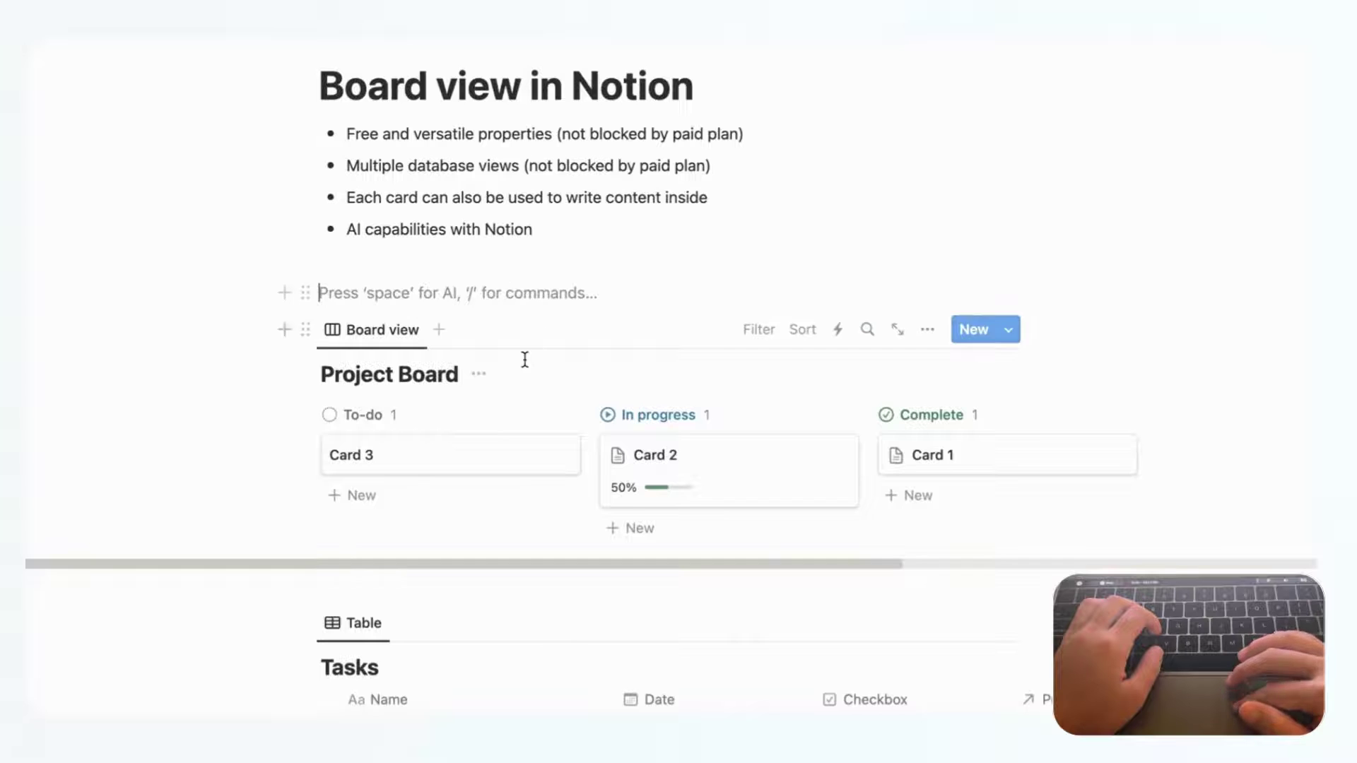
pyautogui.click(465, 454)
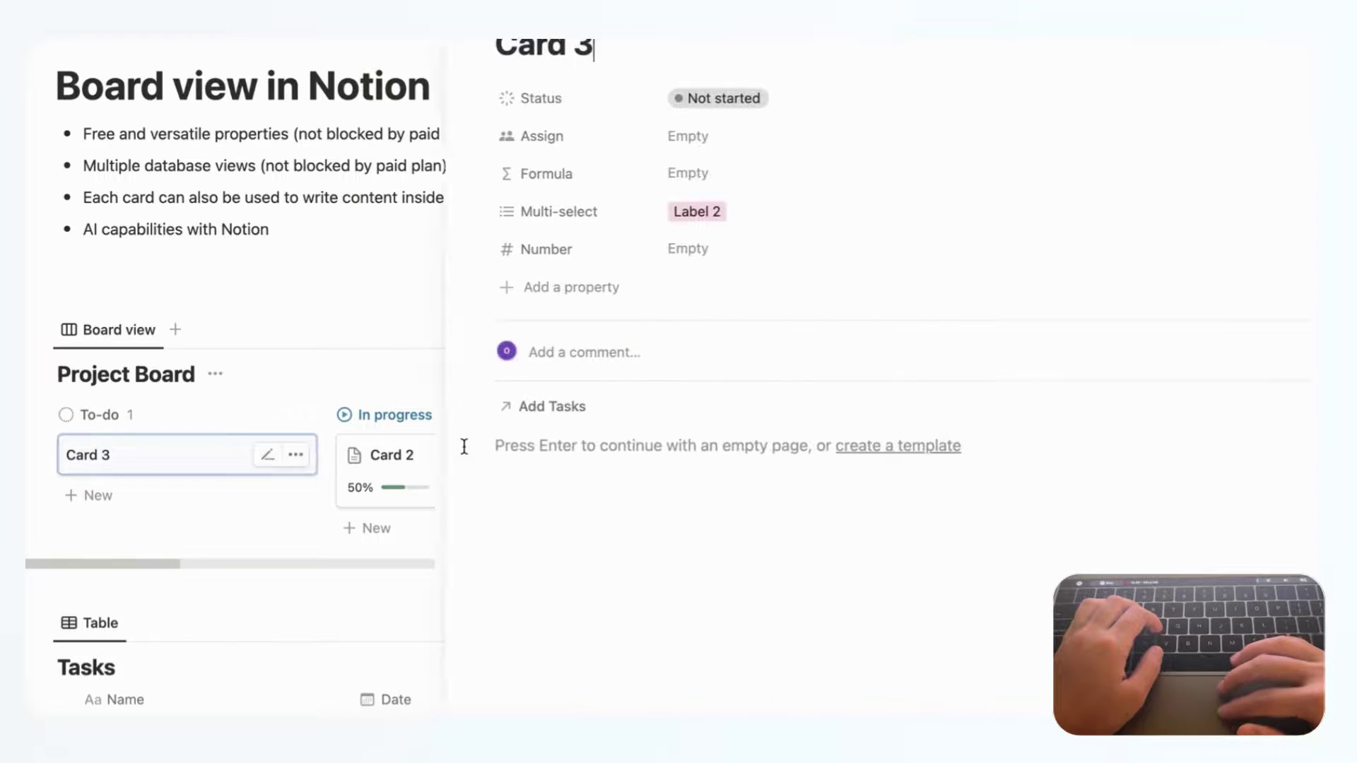
pyautogui.click(548, 291)
pyautogui.scroll(-1, 621, 429)
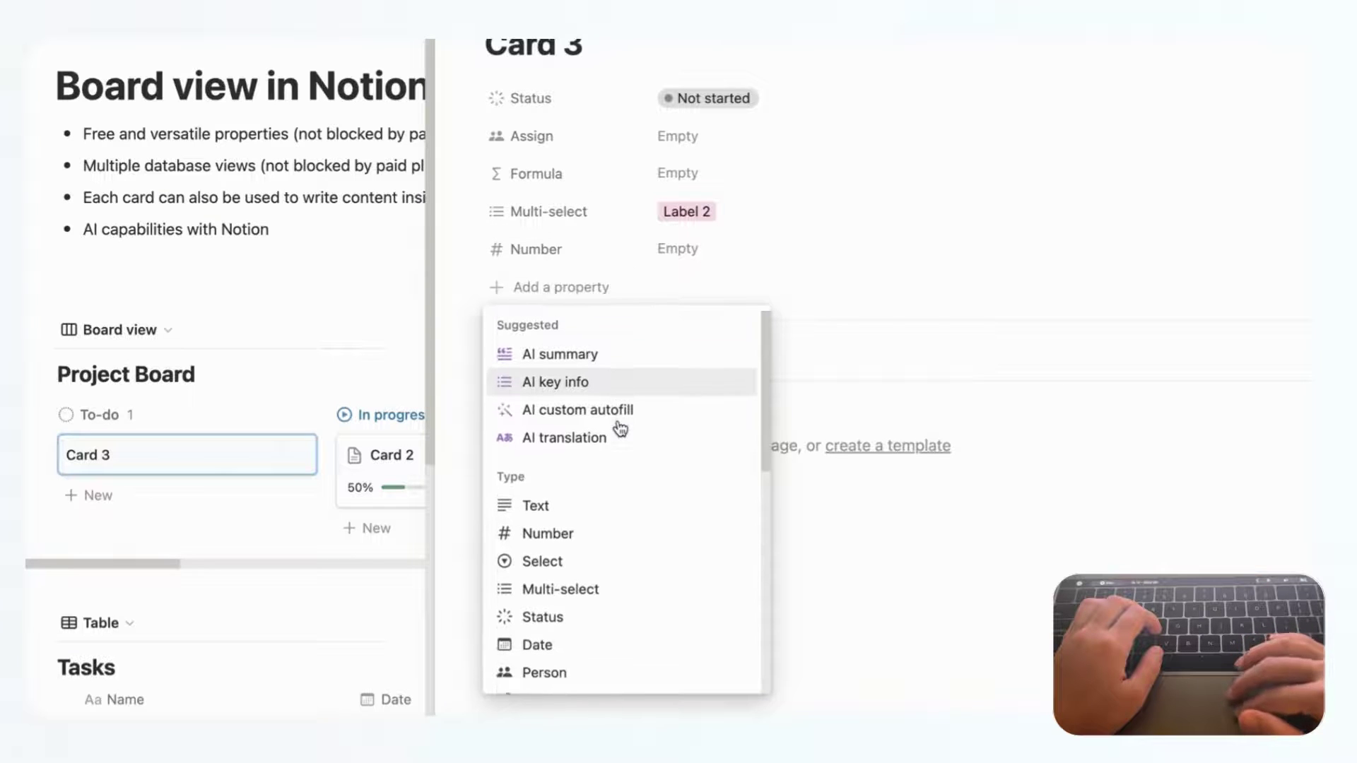
pyautogui.scroll(-3, 619, 428)
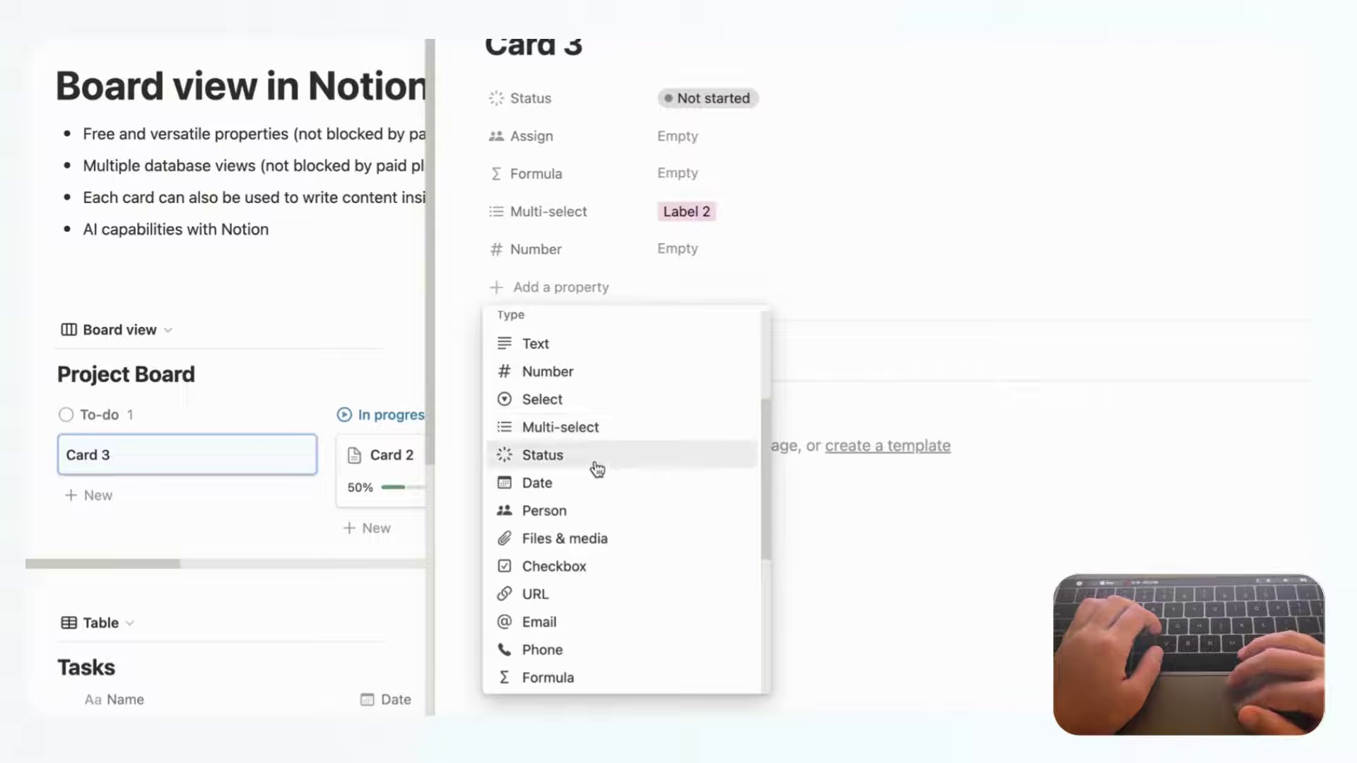
pyautogui.scroll(-4, 627, 566)
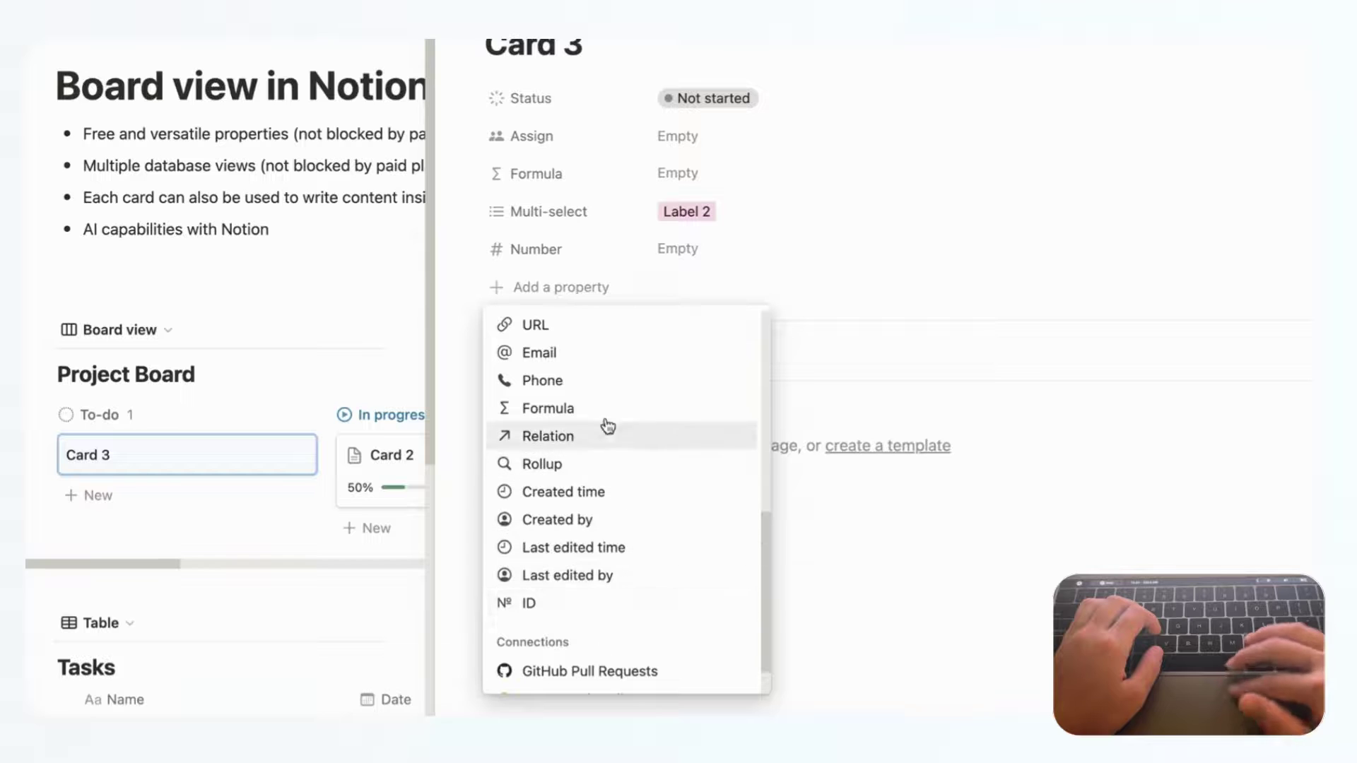
pyautogui.scroll(5, 575, 467)
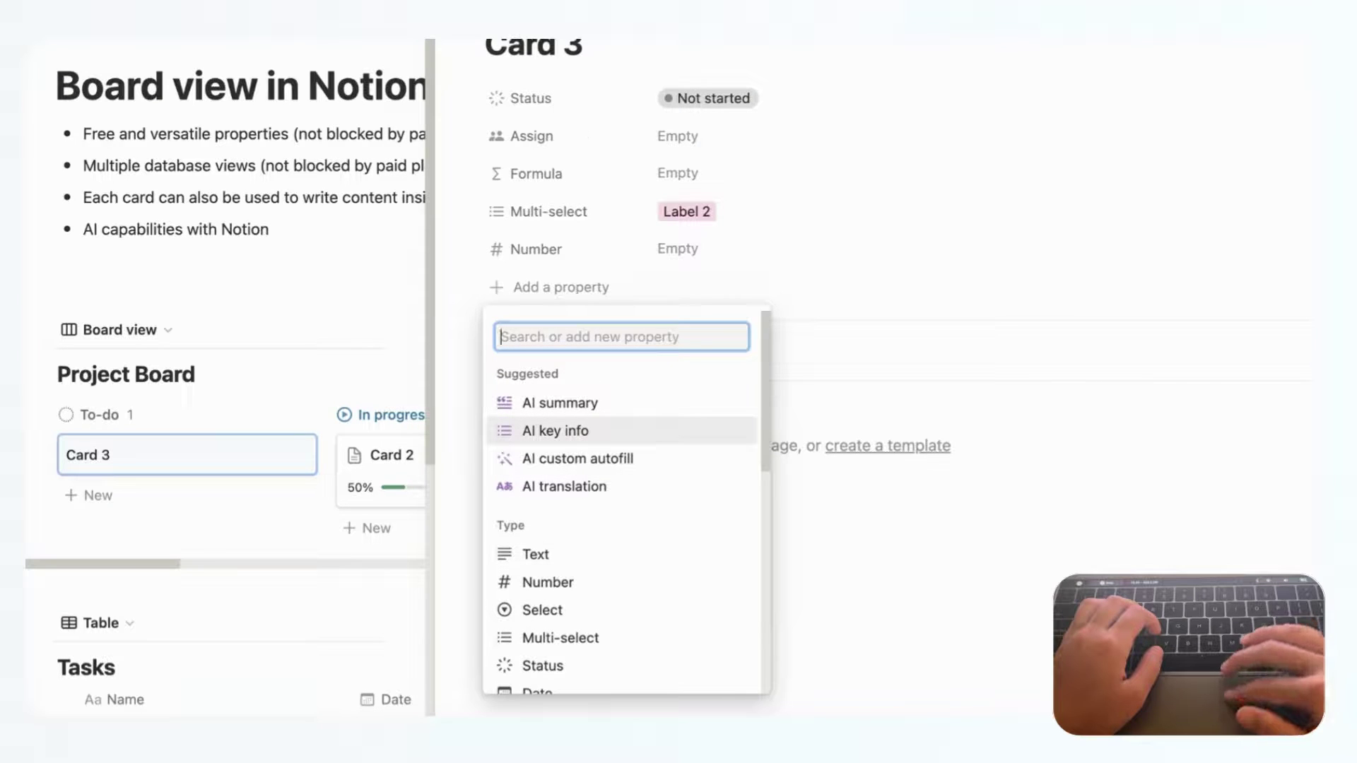
pyautogui.press('Escape')
pyautogui.press('Escape')
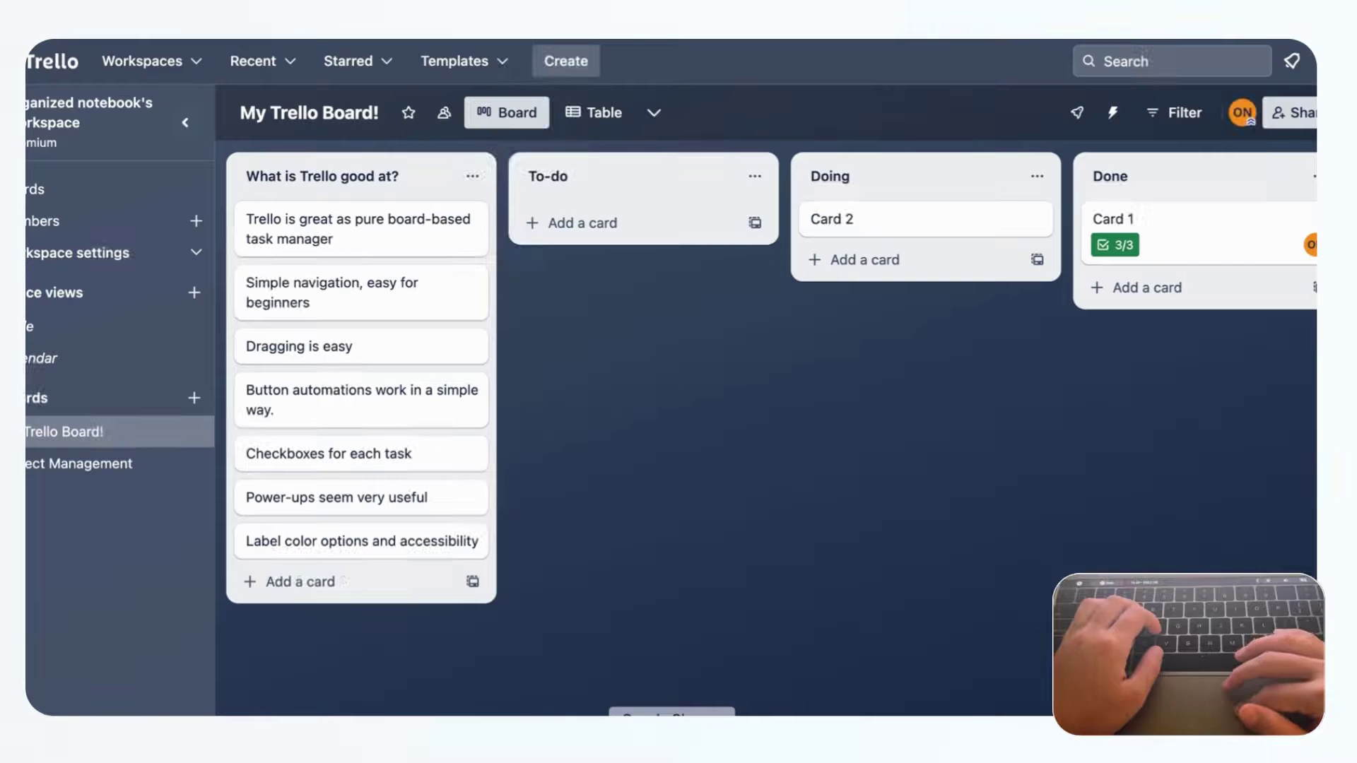
# Step: On Card 2, start a new custom field under Custom Fields and browse its Type choices
pyautogui.click(923, 225)
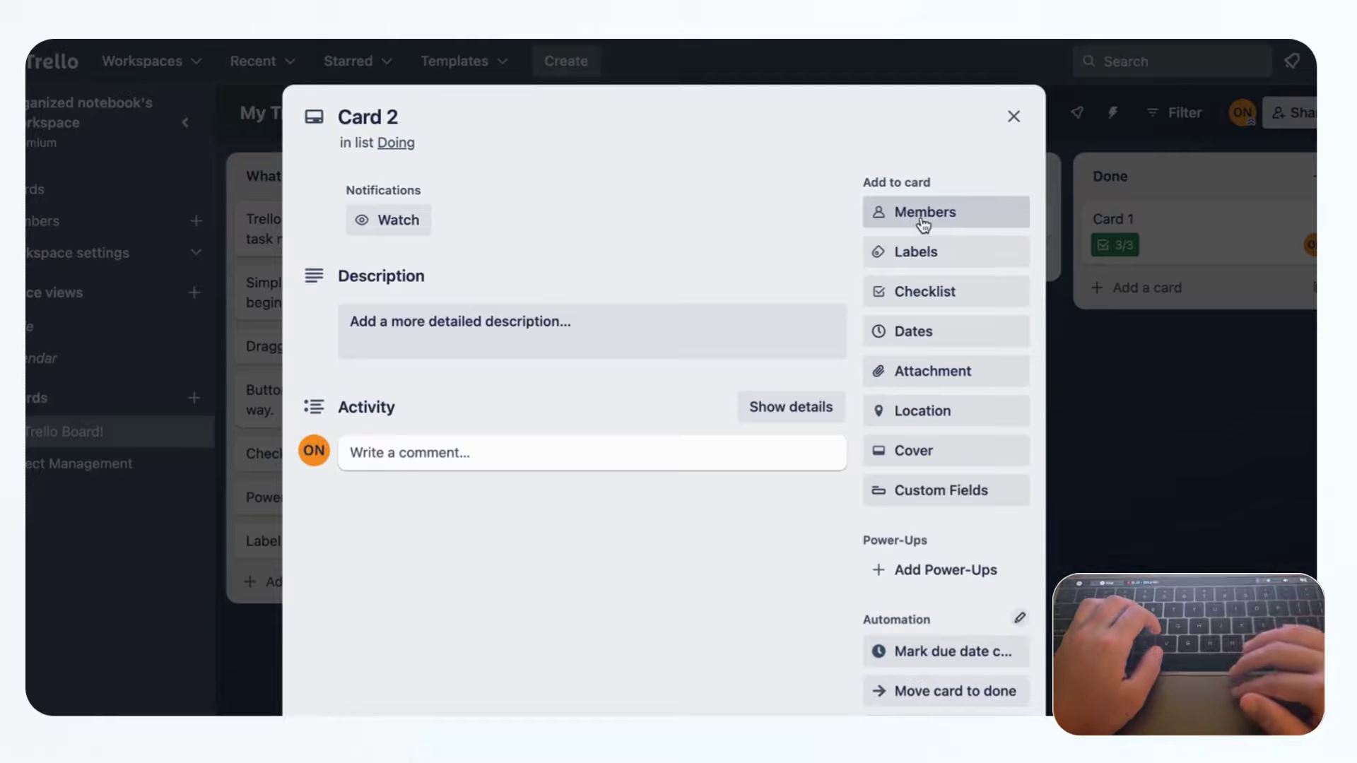
pyautogui.click(950, 500)
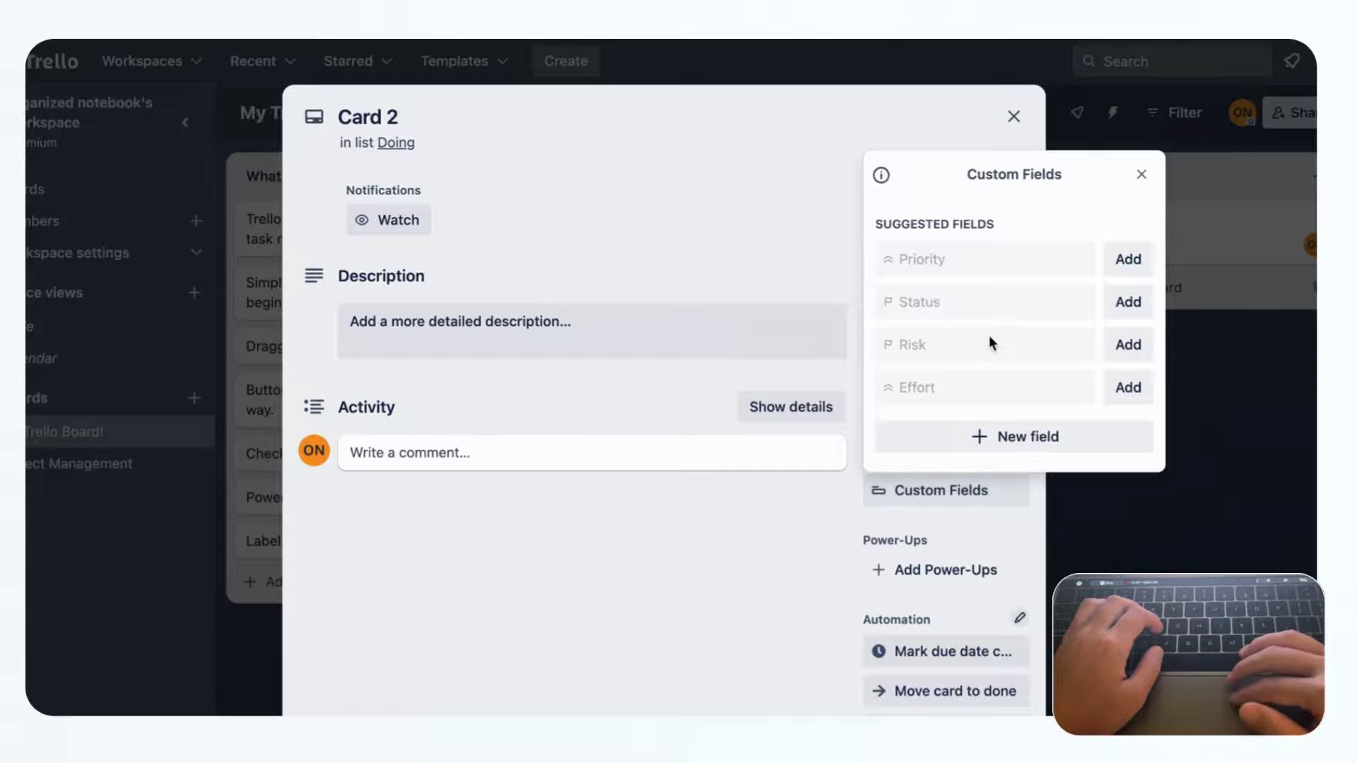
pyautogui.click(1024, 438)
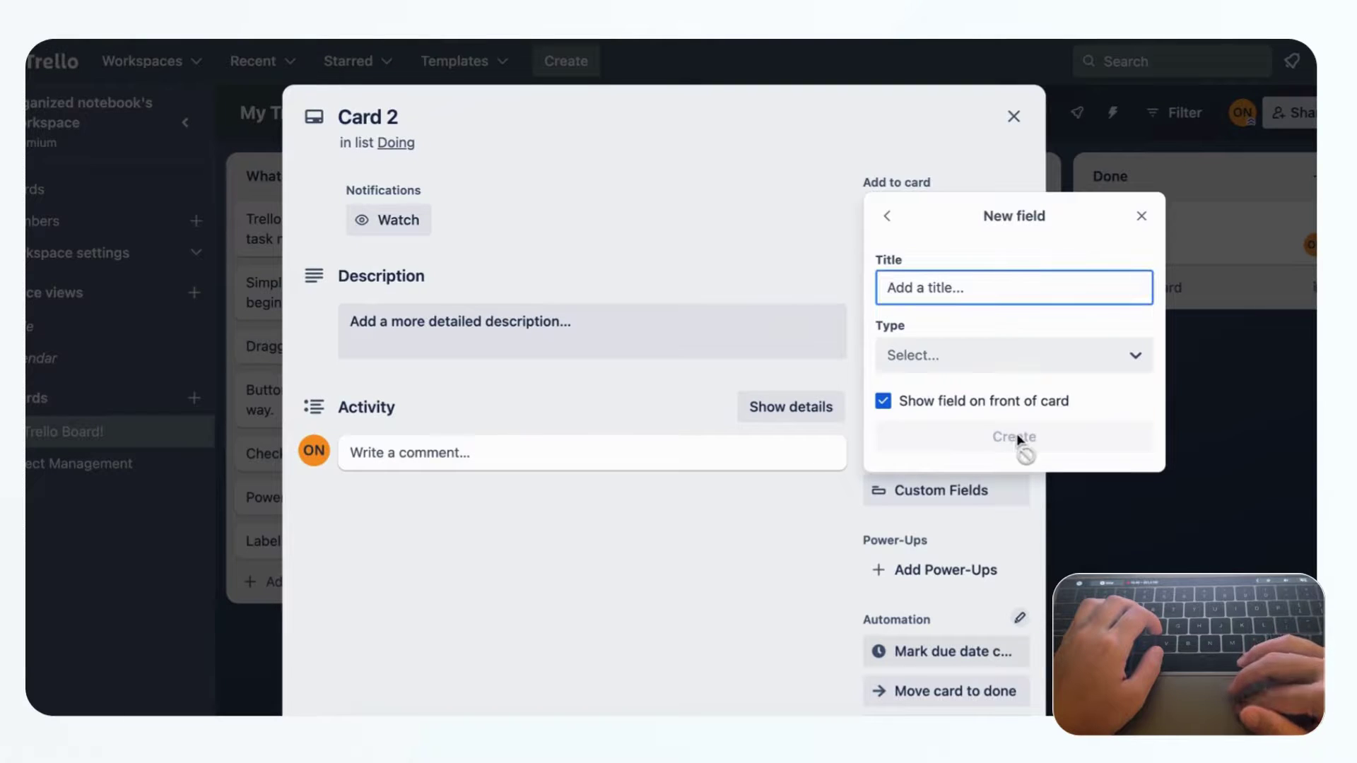
pyautogui.click(1080, 358)
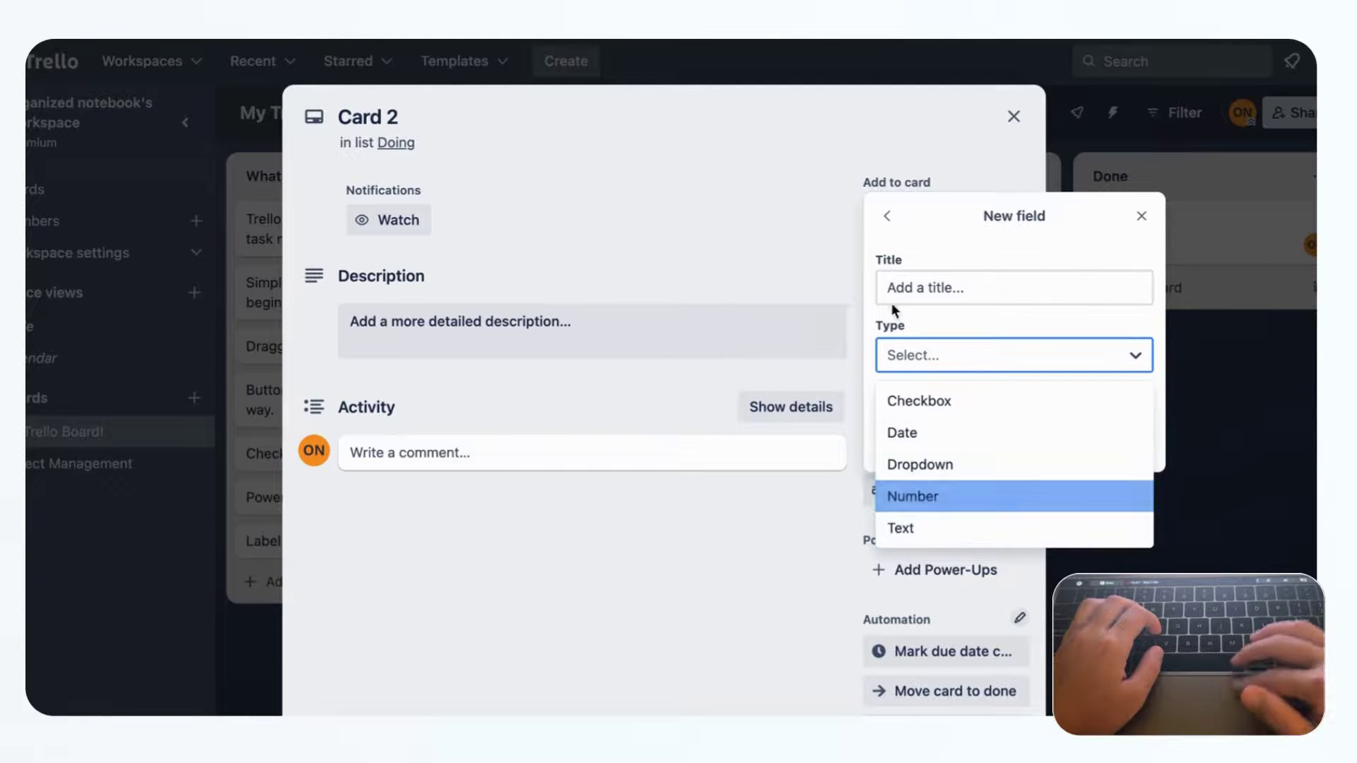
pyautogui.press('Down')
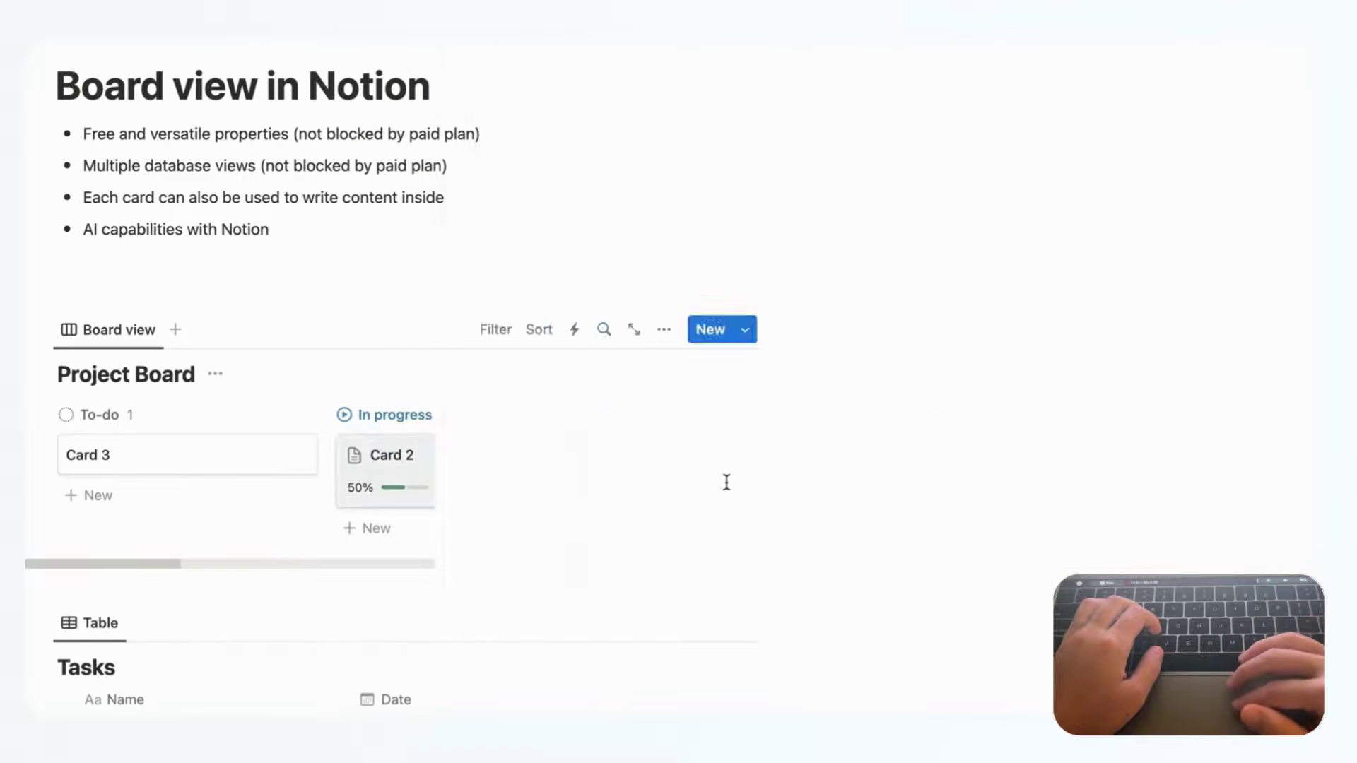
pyautogui.click(387, 455)
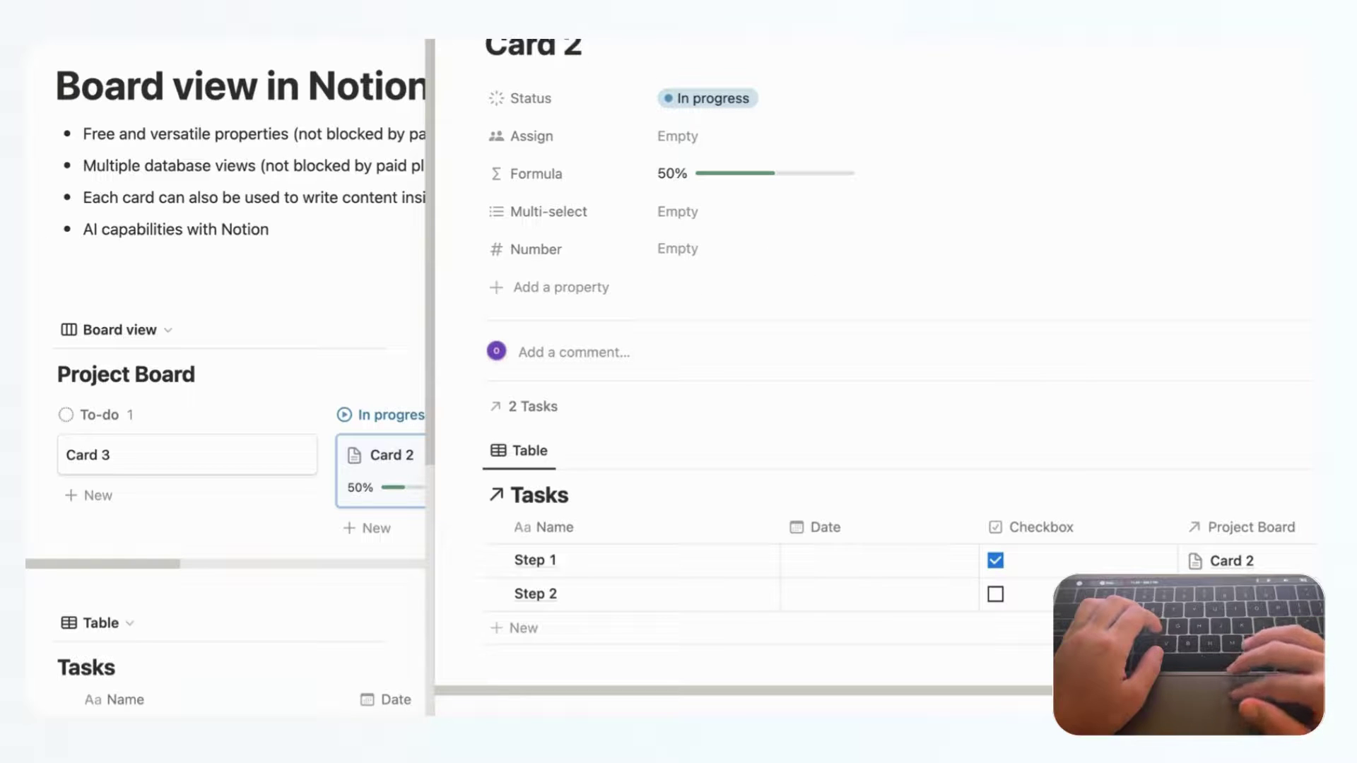
pyautogui.click(394, 273)
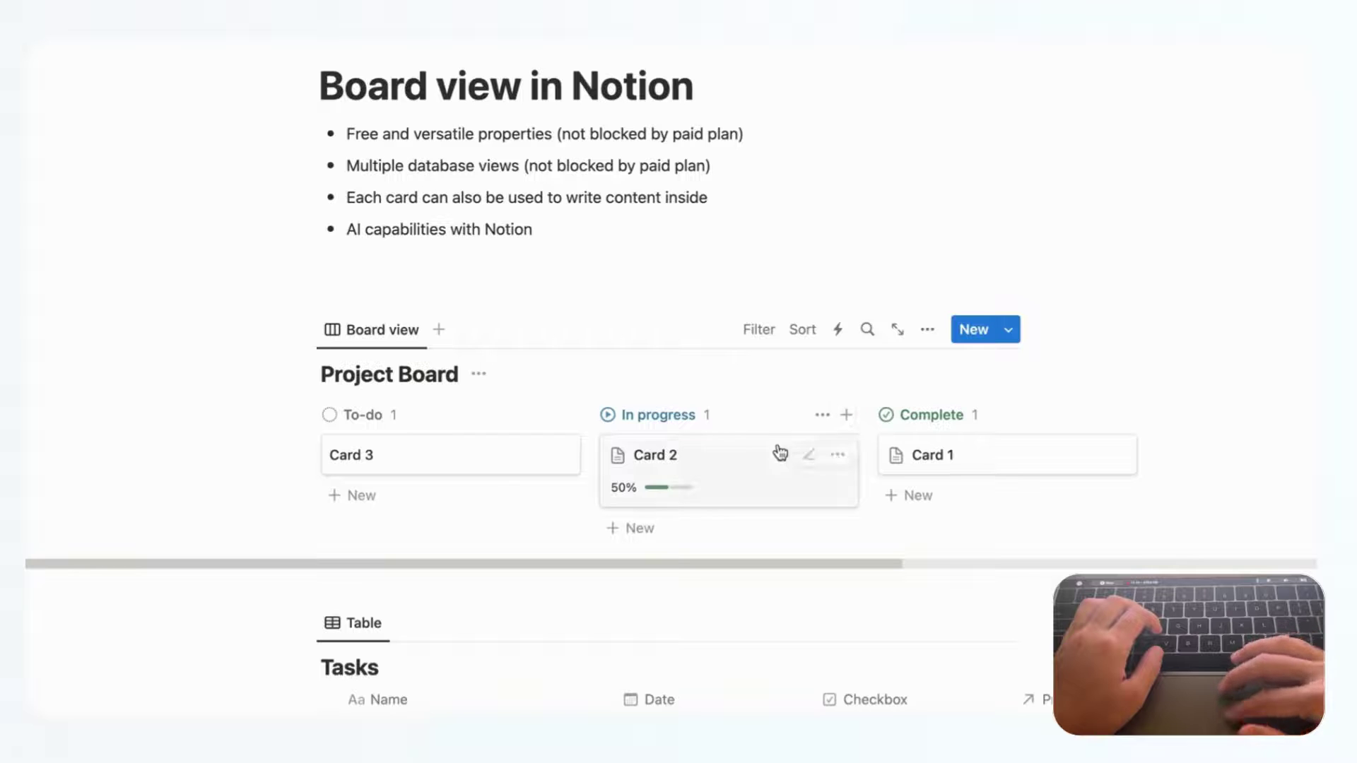
pyautogui.click(930, 330)
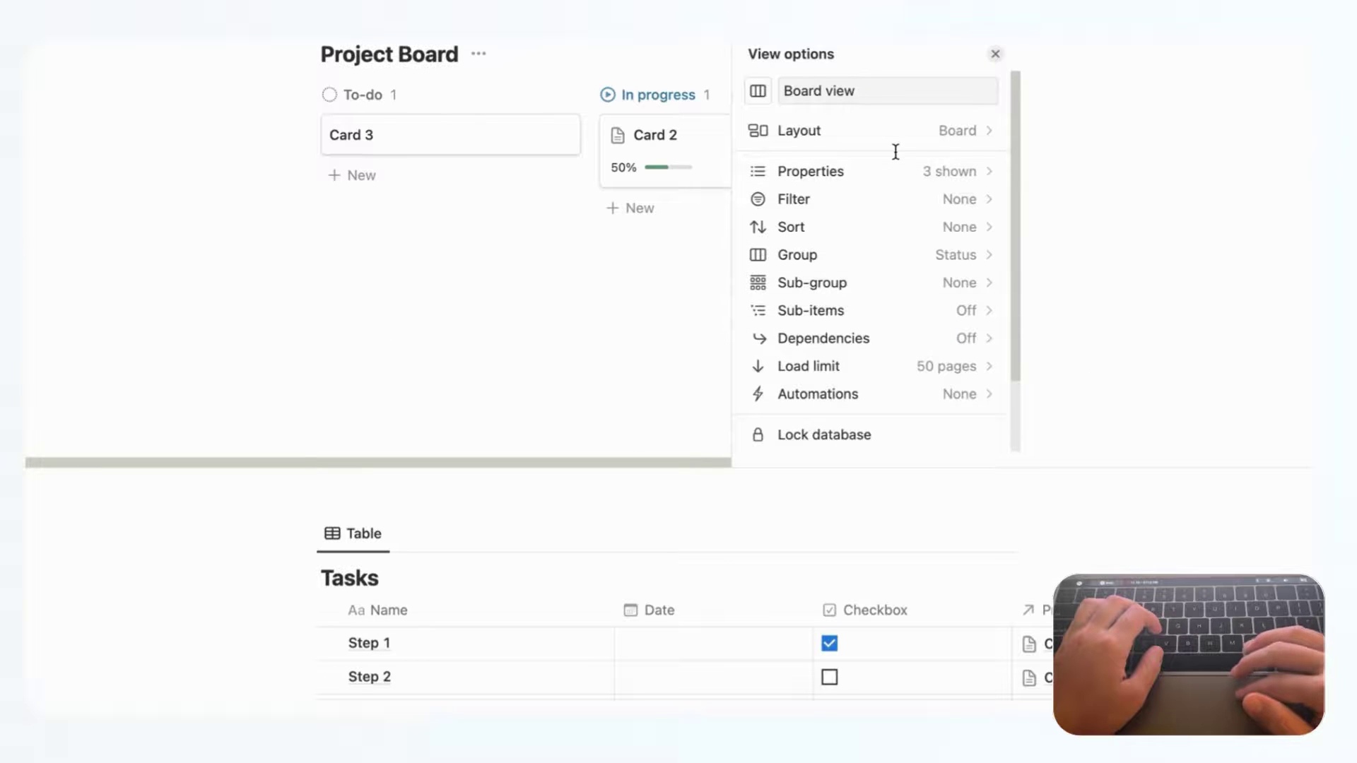
pyautogui.click(818, 142)
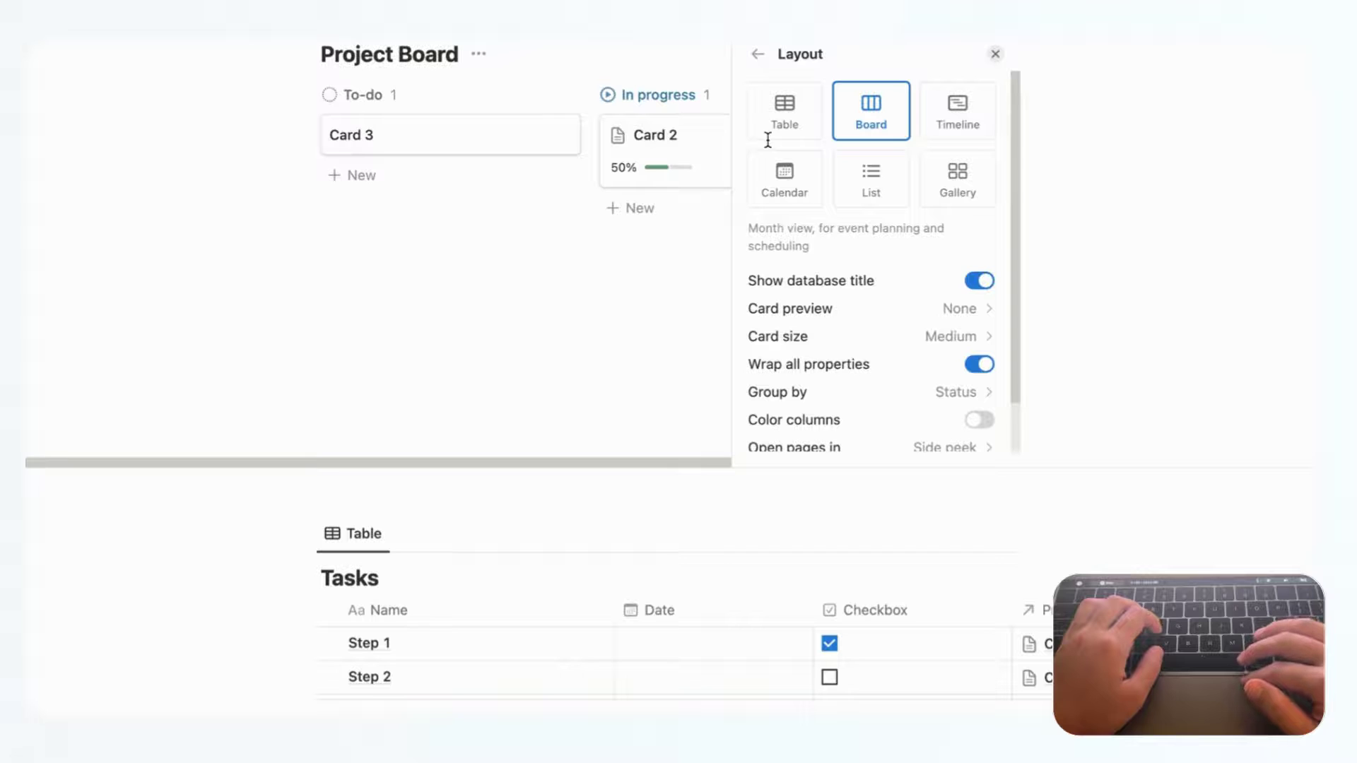
pyautogui.click(672, 385)
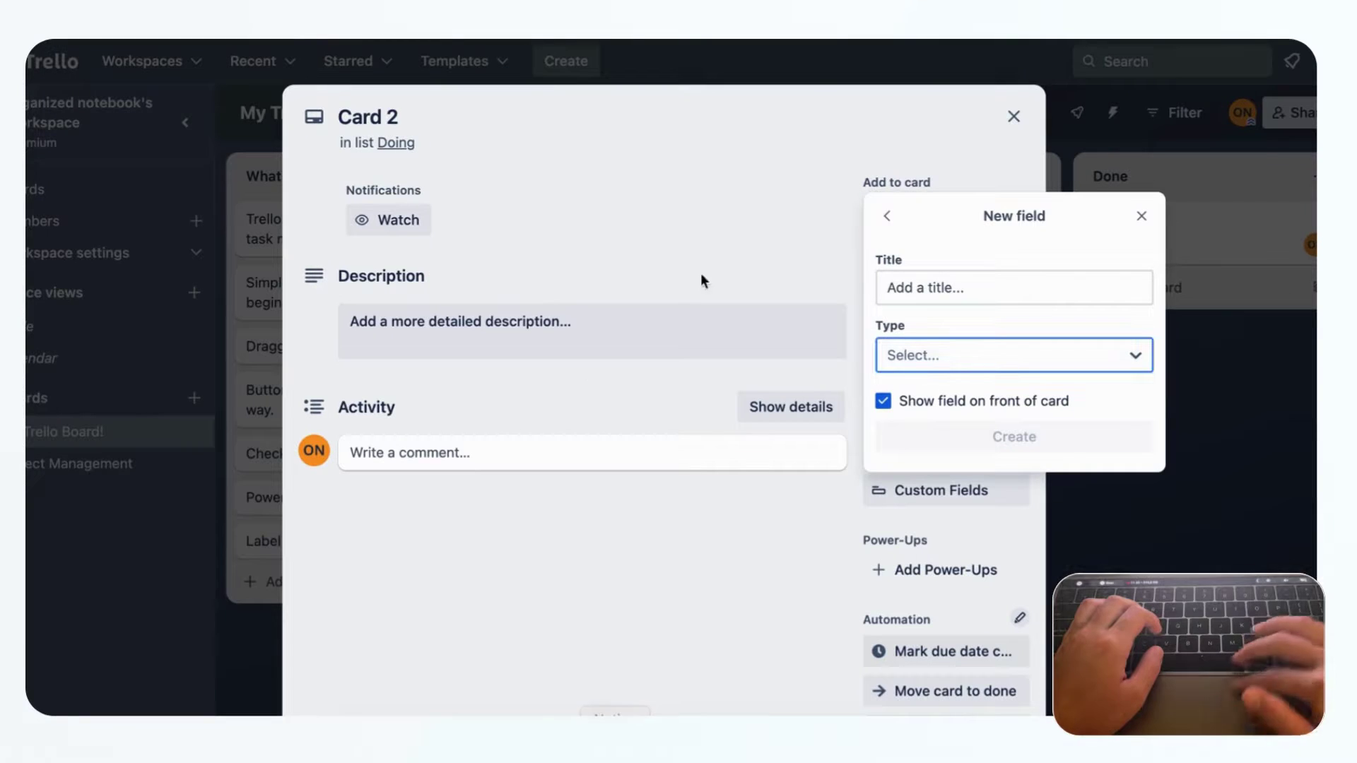
# Step: Close the New field form and Card 2's details to return to the board
pyautogui.click(956, 106)
pyautogui.click(1014, 116)
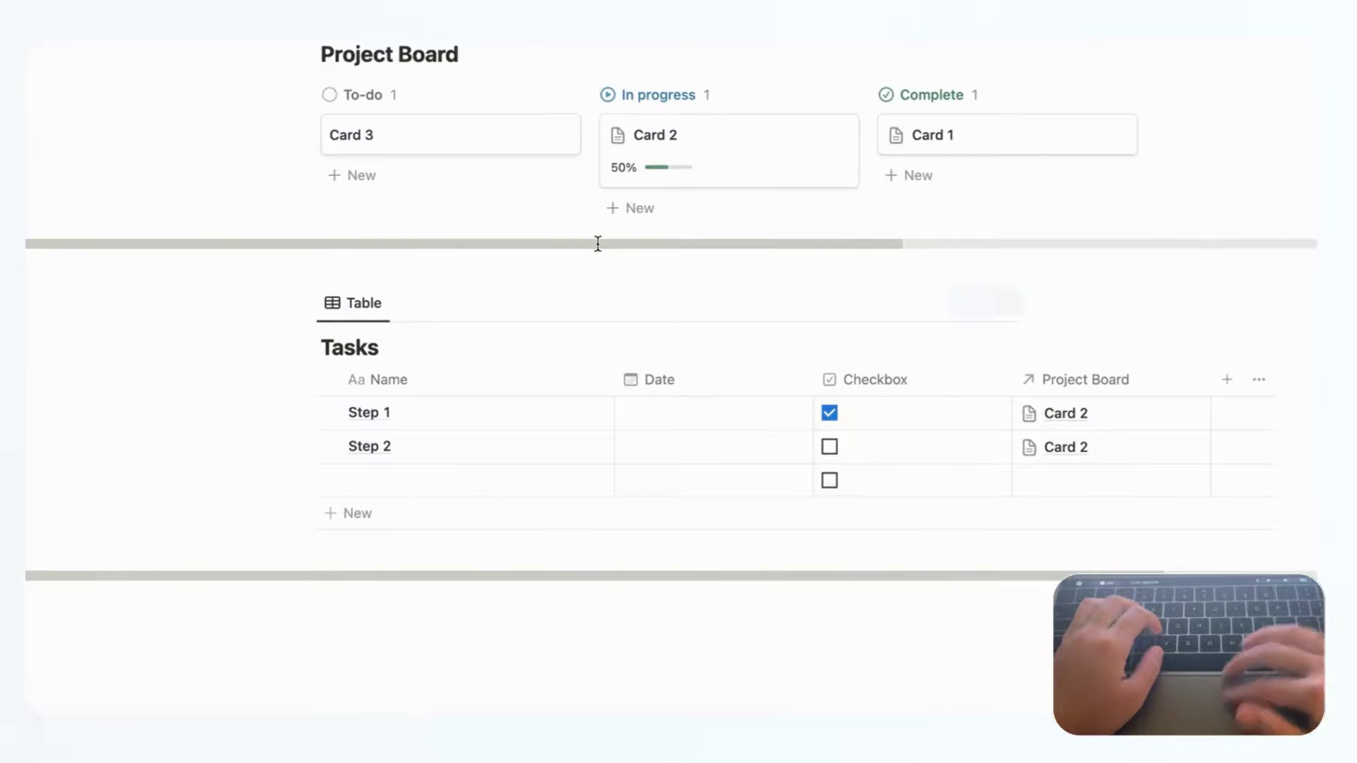
# Step: Open Card 2 from the Project Board in side peek and view its linked Tasks table
pyautogui.scroll(2, 715, 240)
pyautogui.scroll(2, 716, 249)
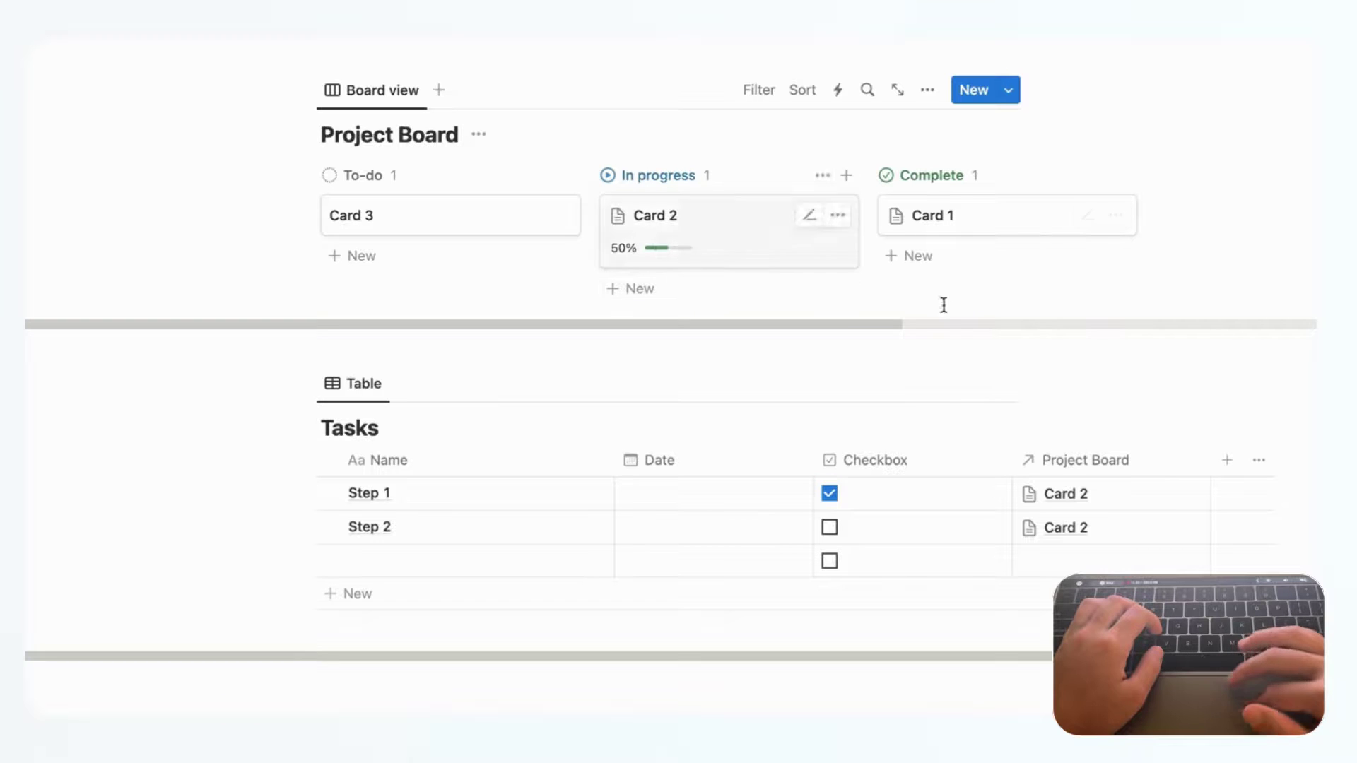
pyautogui.scroll(4, 854, 322)
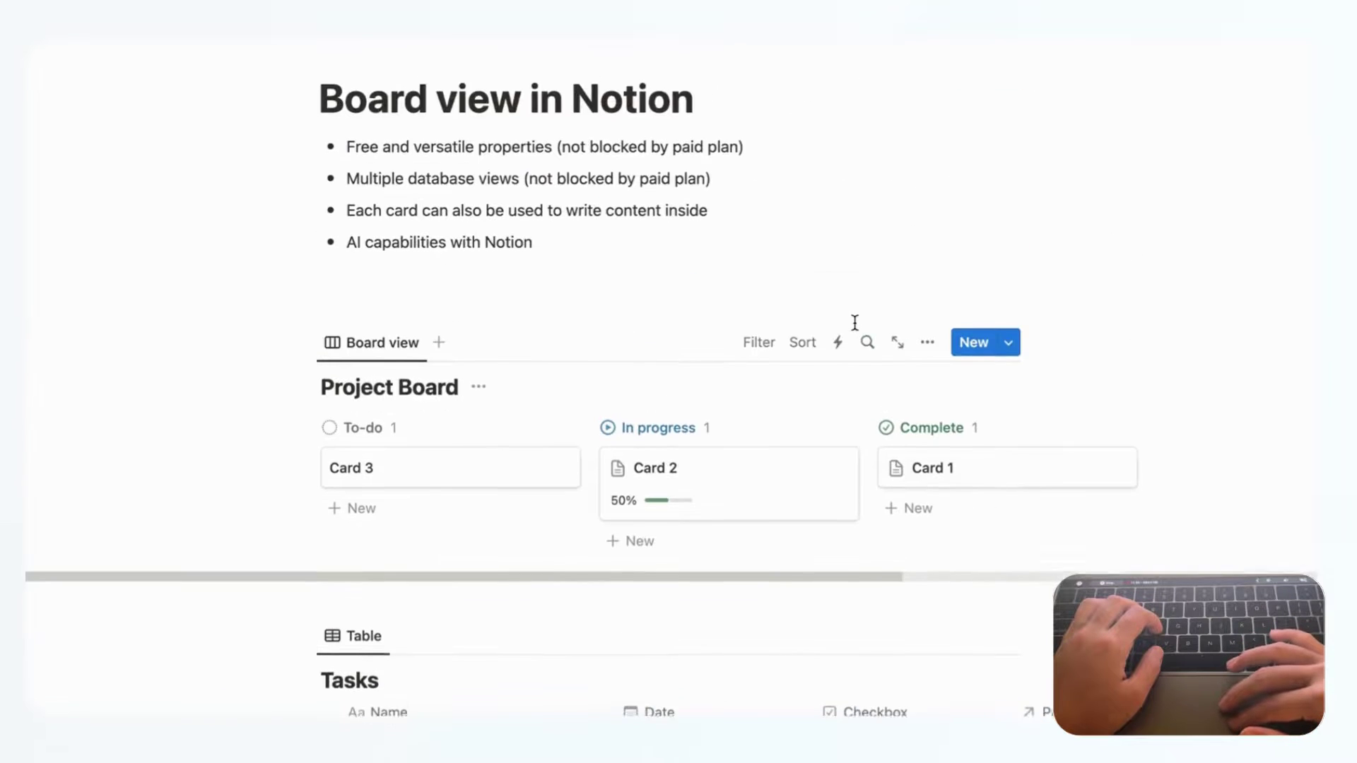
pyautogui.scroll(-1, 854, 322)
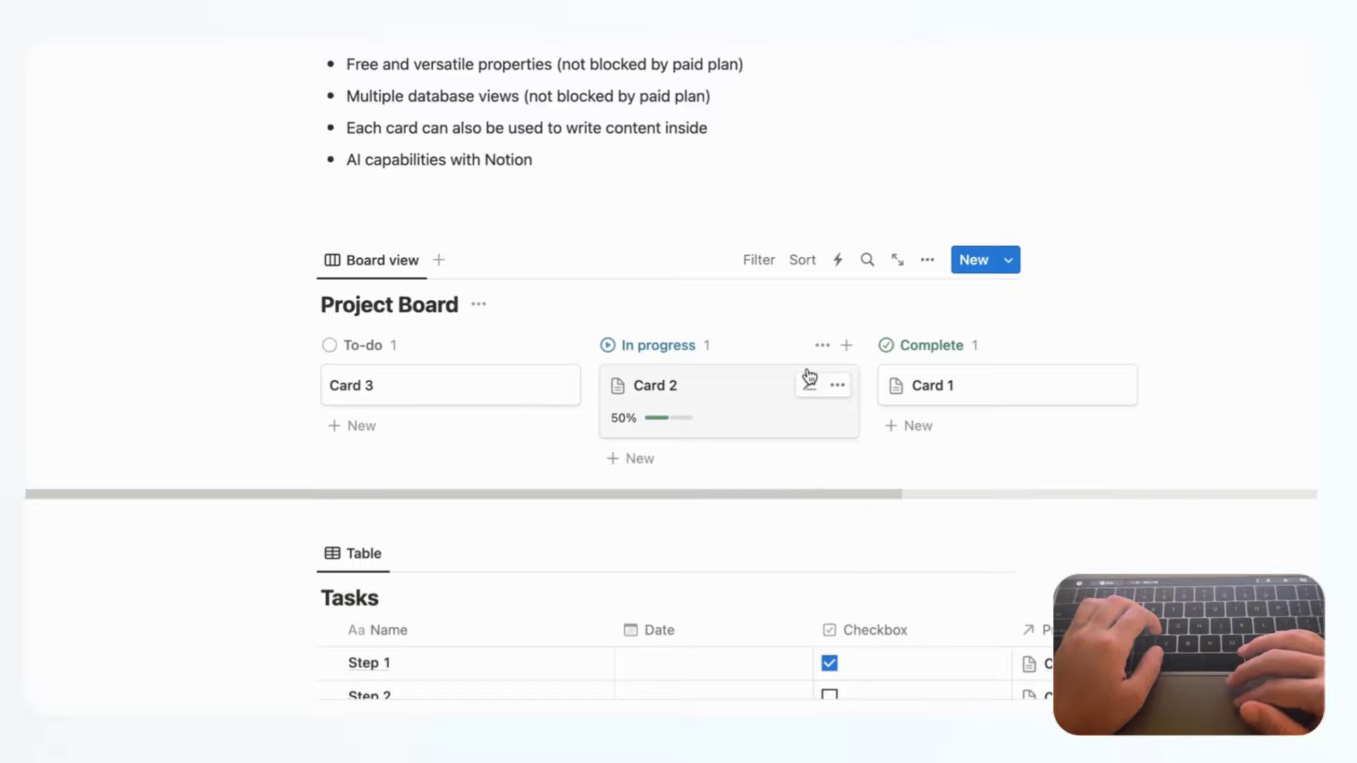
pyautogui.click(739, 405)
pyautogui.scroll(-4, 736, 397)
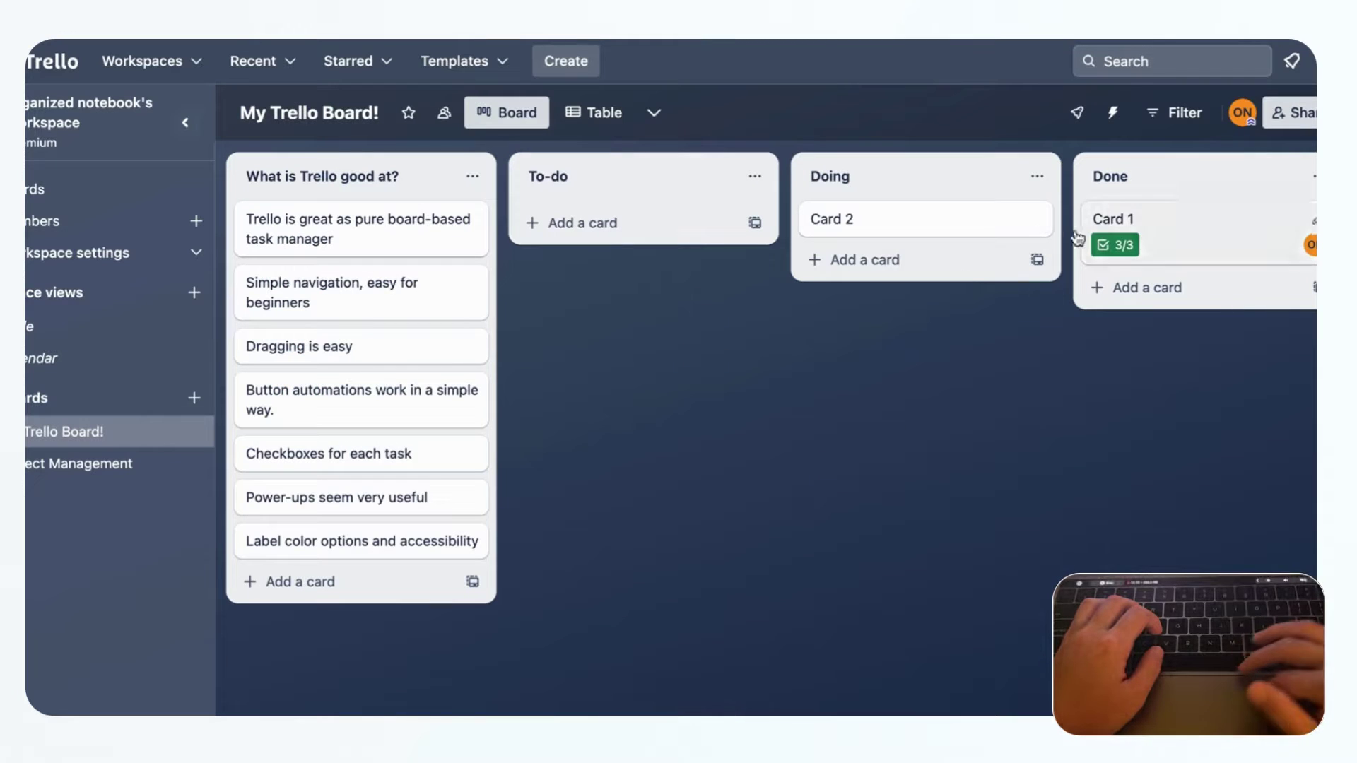
# Step: Open Card 2 from the Doing list and click into its description field
pyautogui.click(978, 230)
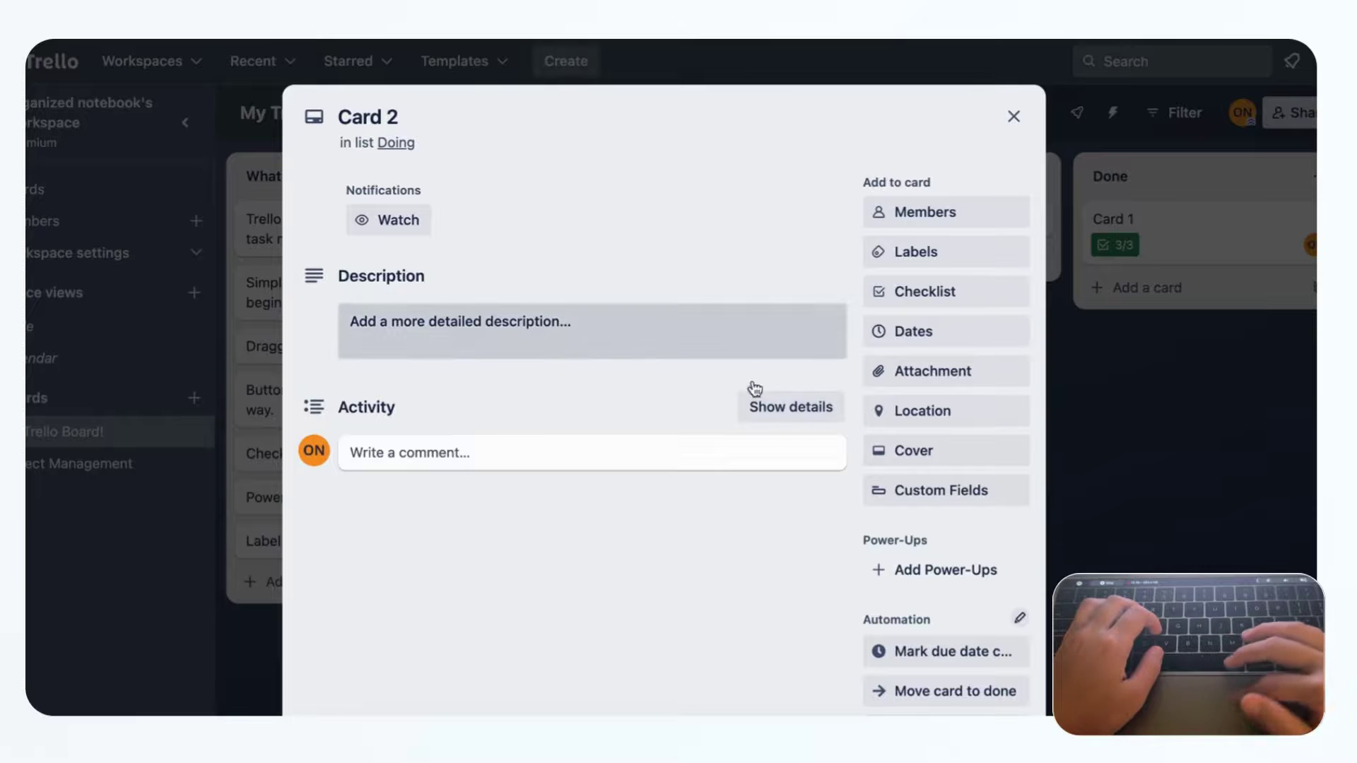
pyautogui.click(631, 326)
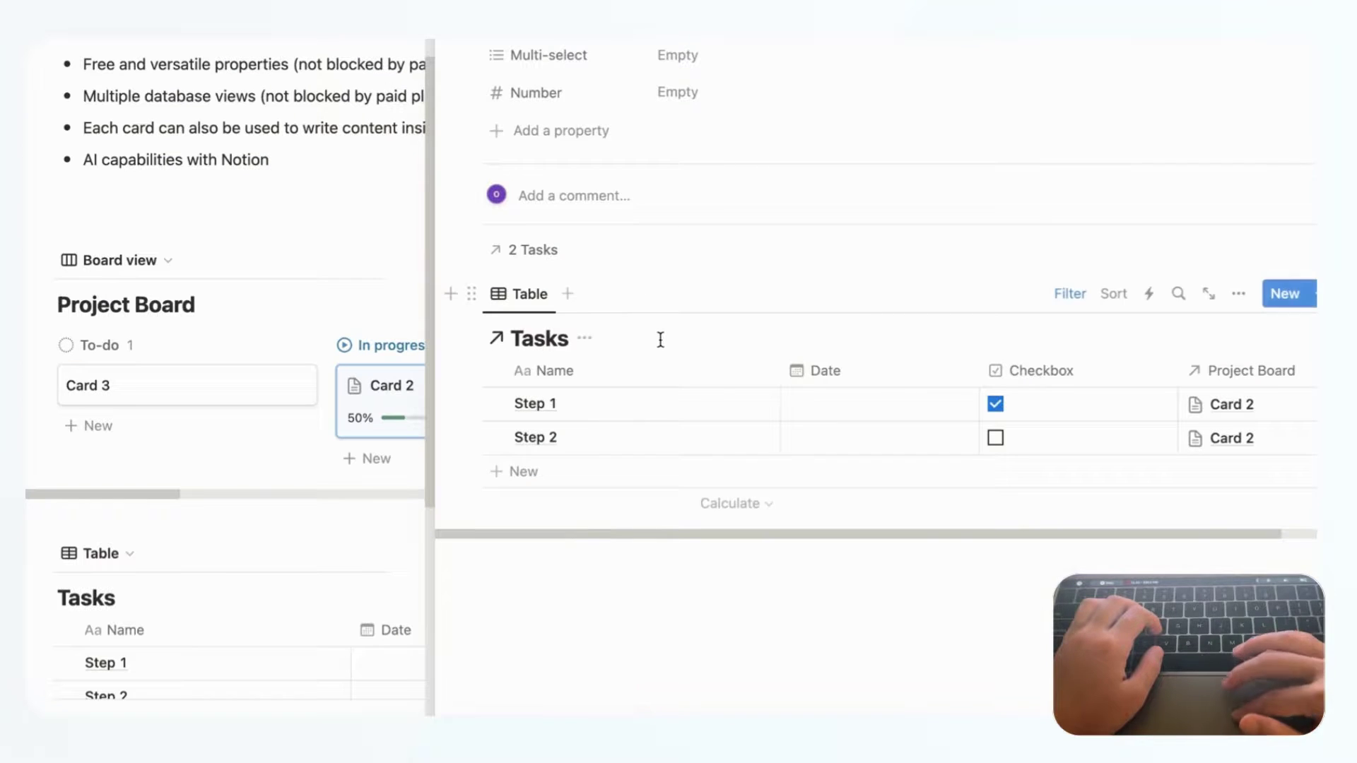
# Step: Add a 'Blog article' line under Card 2's Tasks table and type /ai below it
pyautogui.click(570, 575)
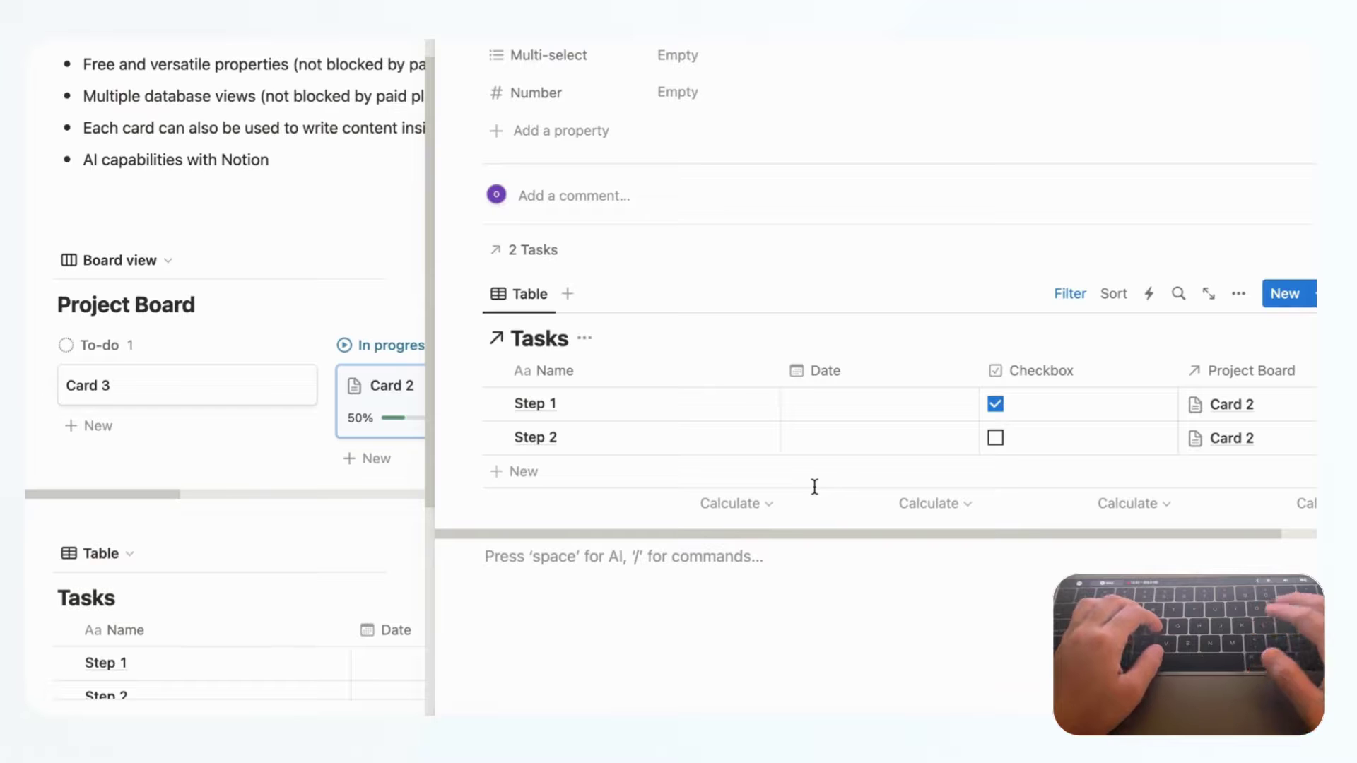
pyautogui.press('Return')
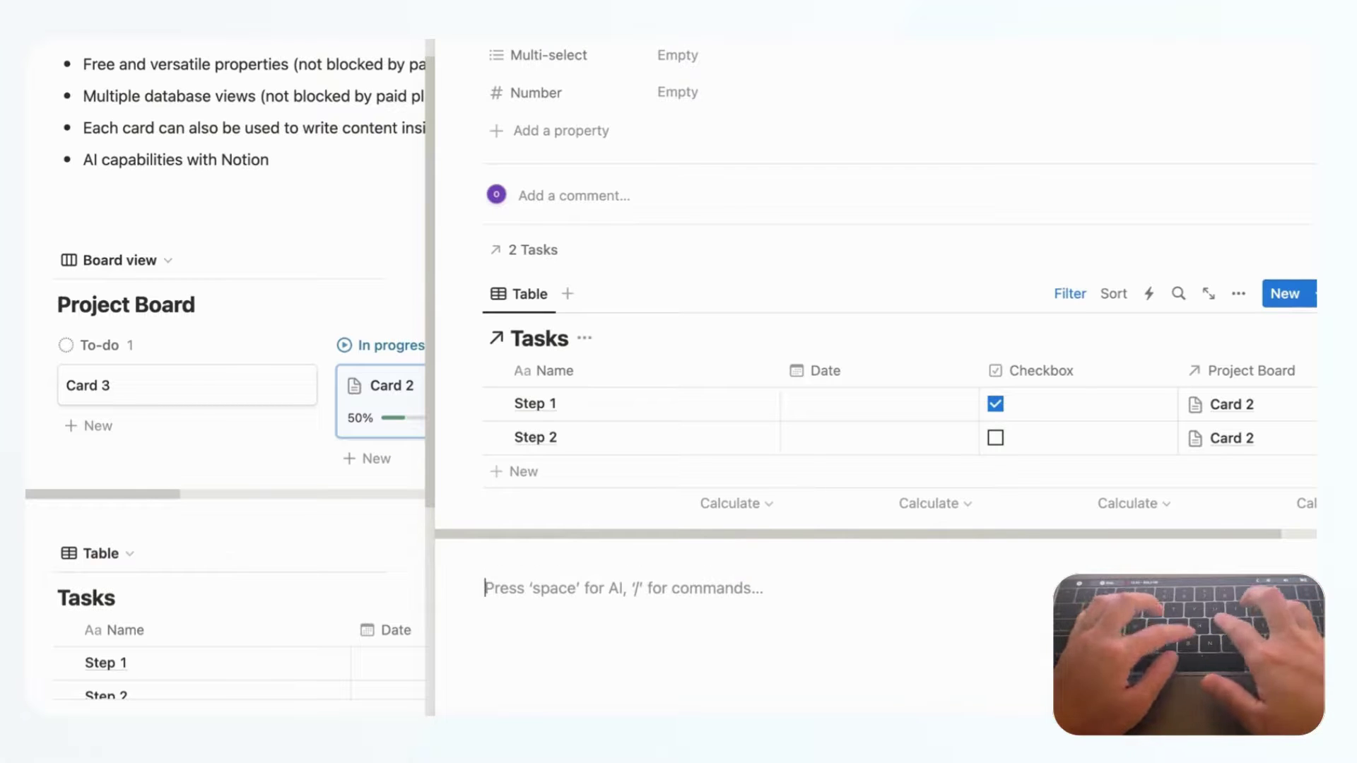
pyautogui.write('Blog article')
pyautogui.press('Return')
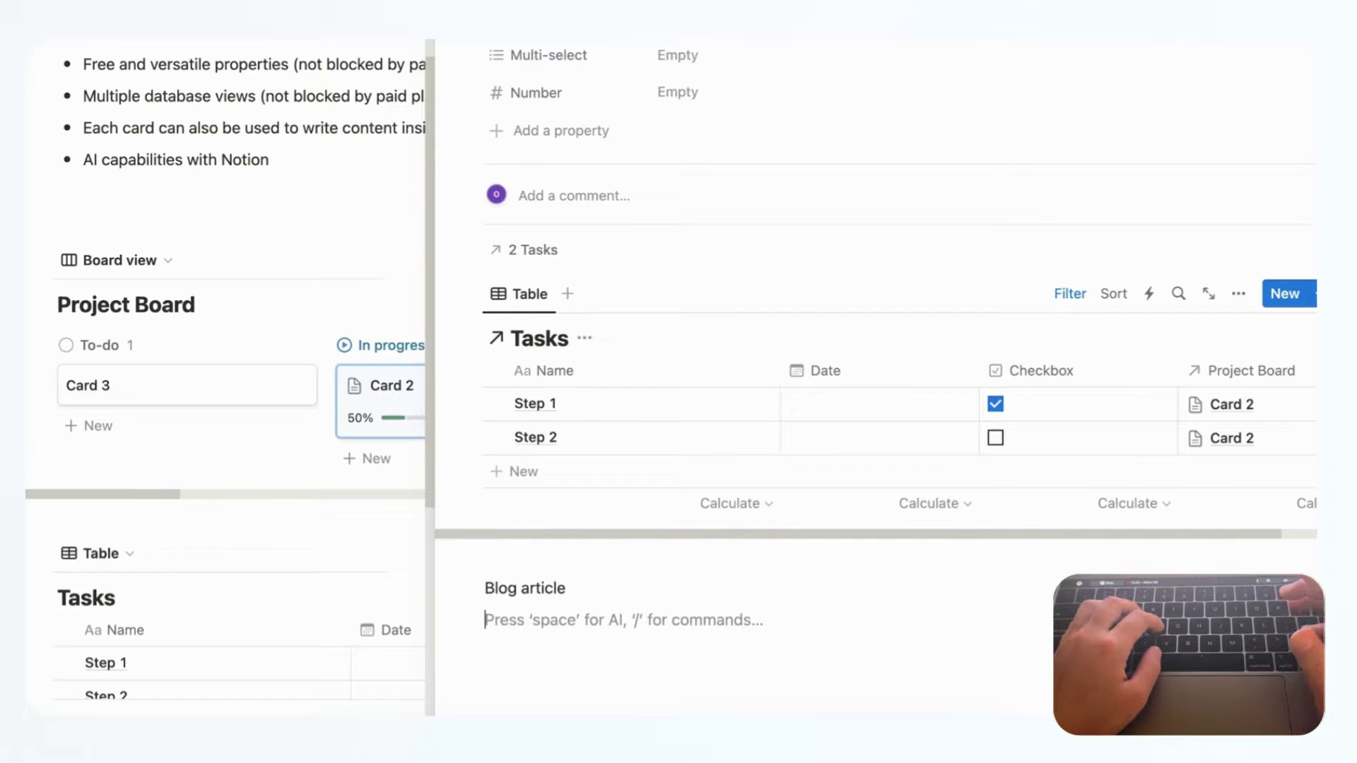
pyautogui.write('/ai')
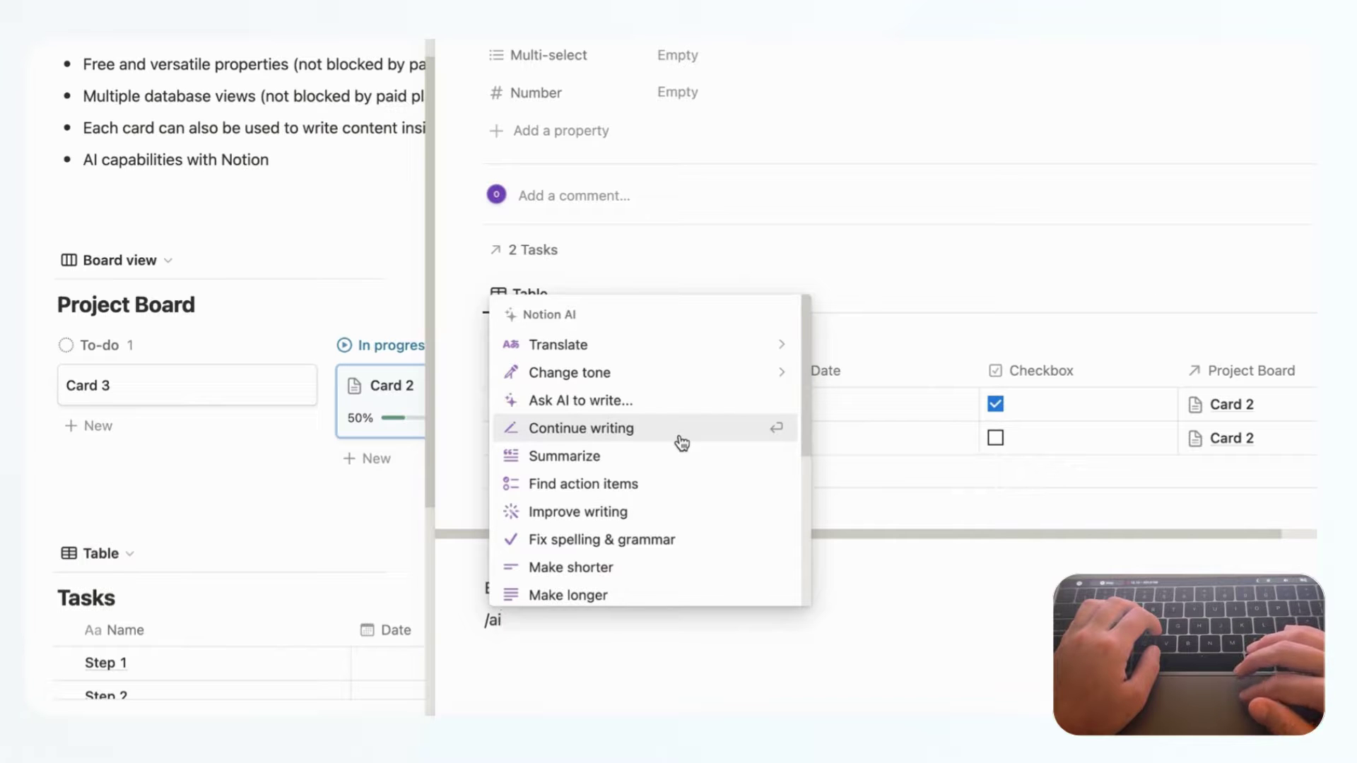
# Step: Prompt Notion AI with 'short blog article about trello' to generate the article
pyautogui.click(650, 404)
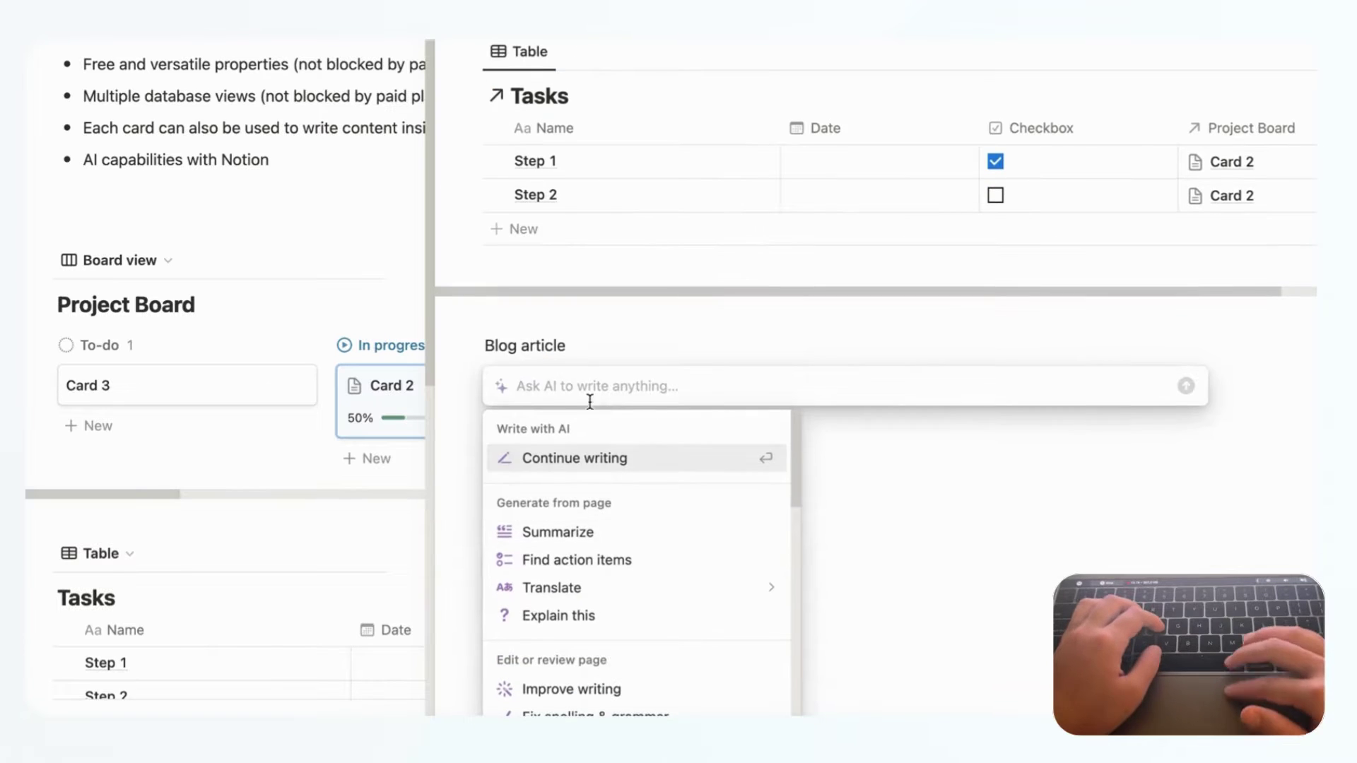
pyautogui.write('short blog ')
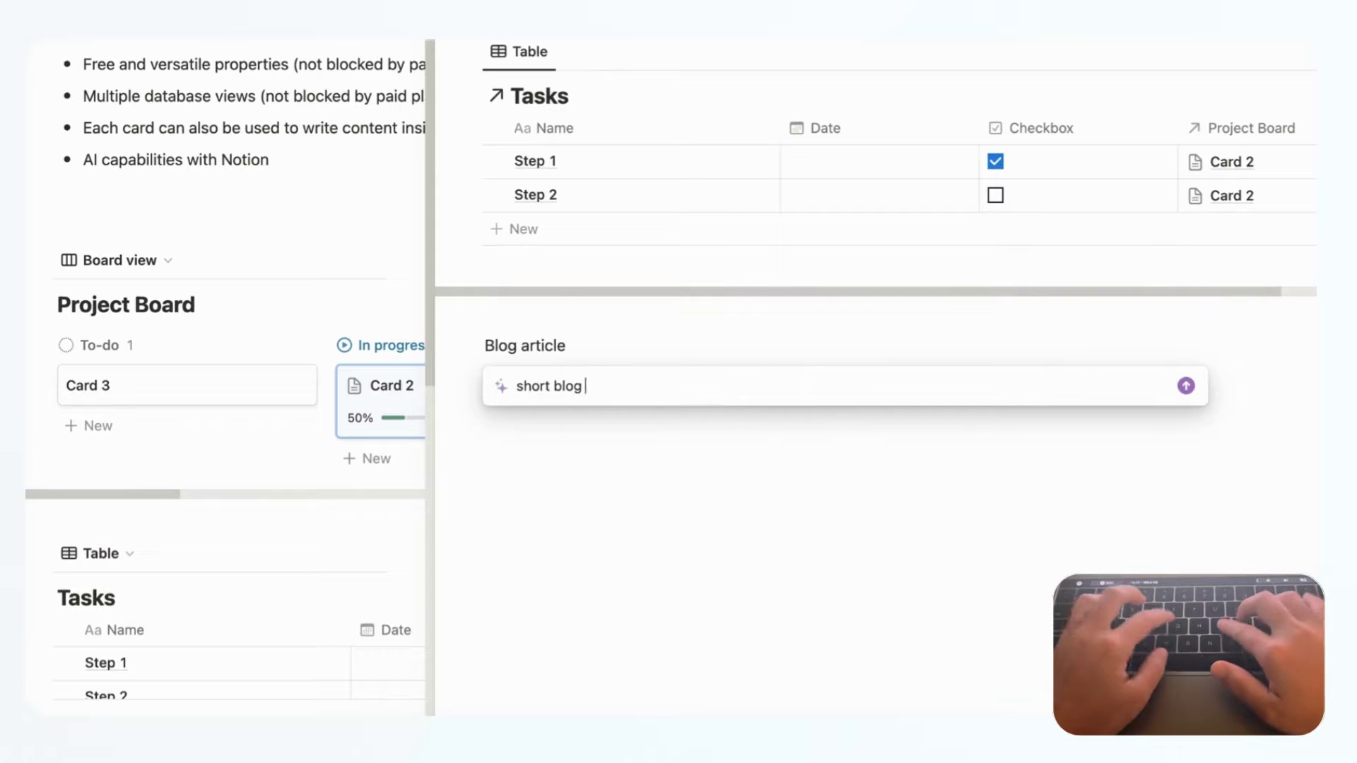
pyautogui.write('article about tr')
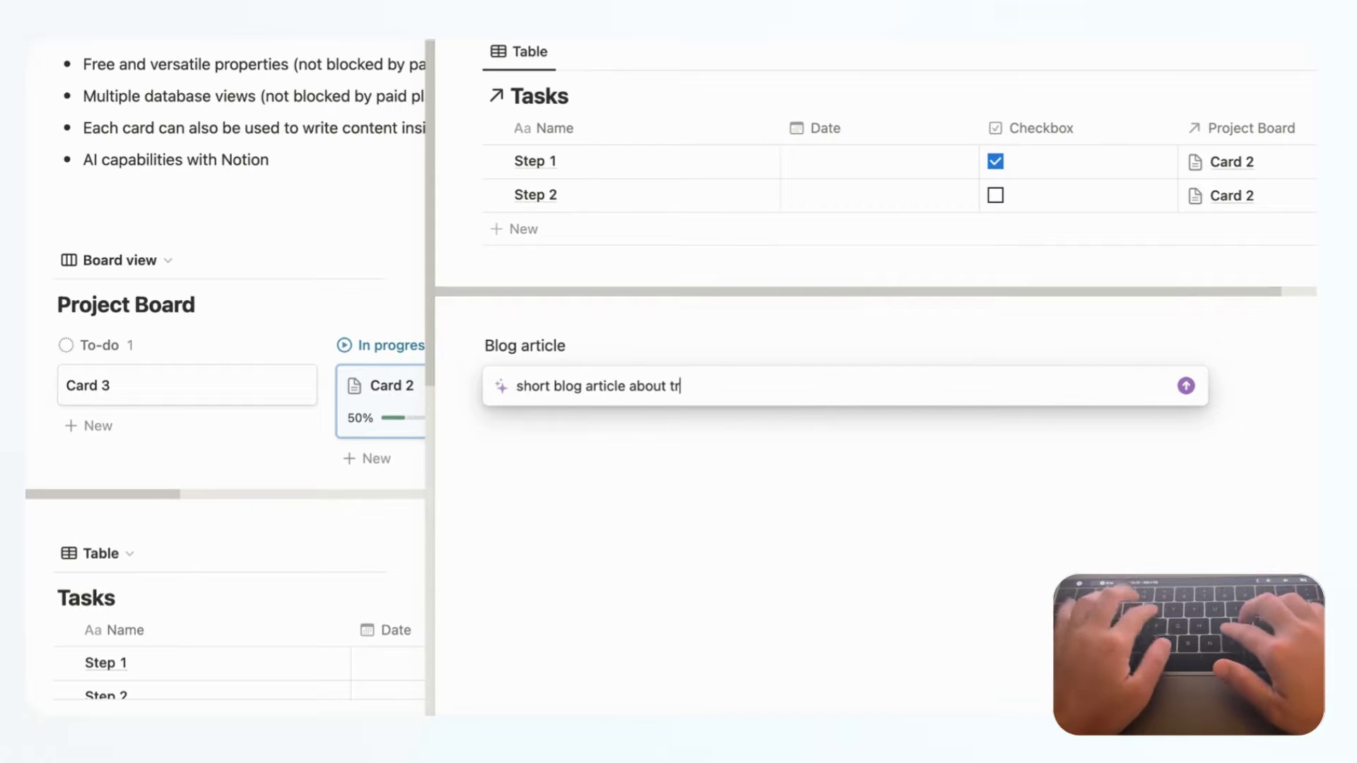
pyautogui.write('ello')
pyautogui.press('Return')
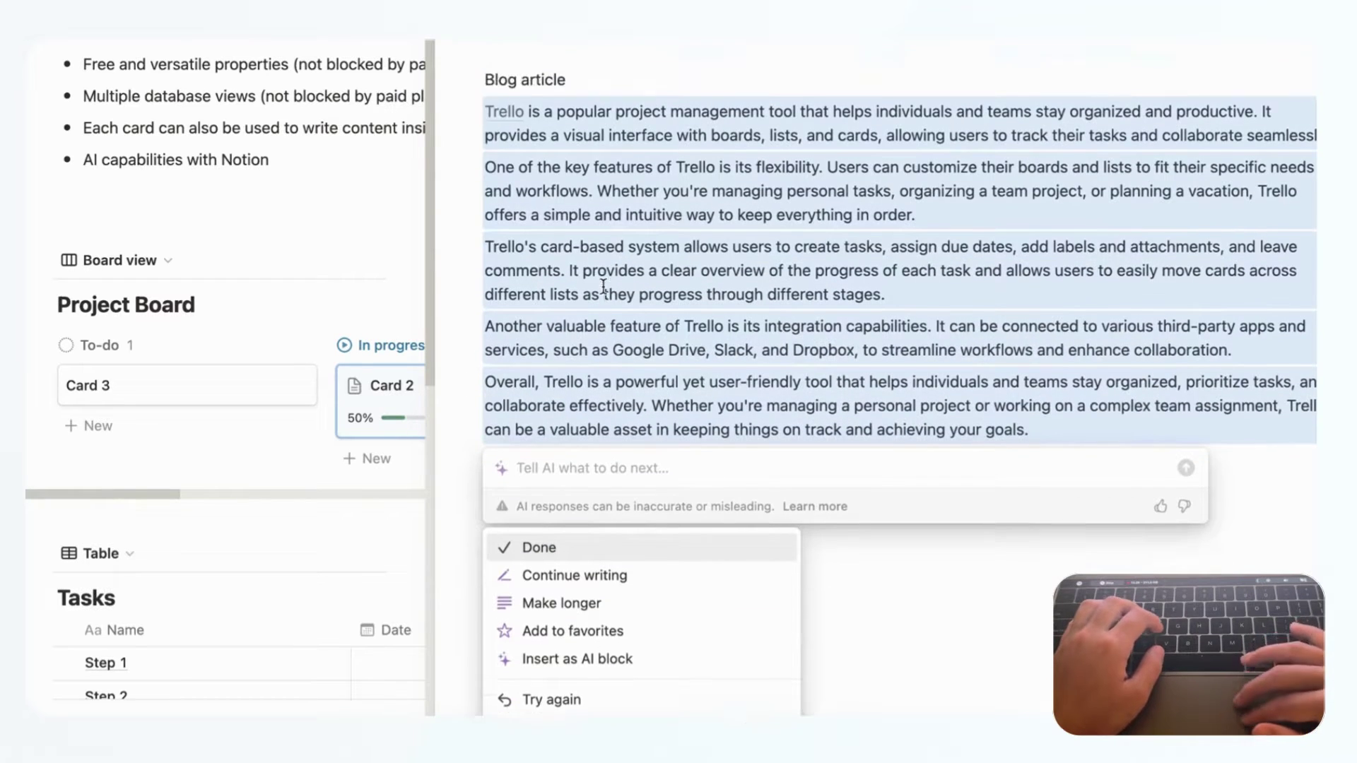
pyautogui.scroll(6, 604, 289)
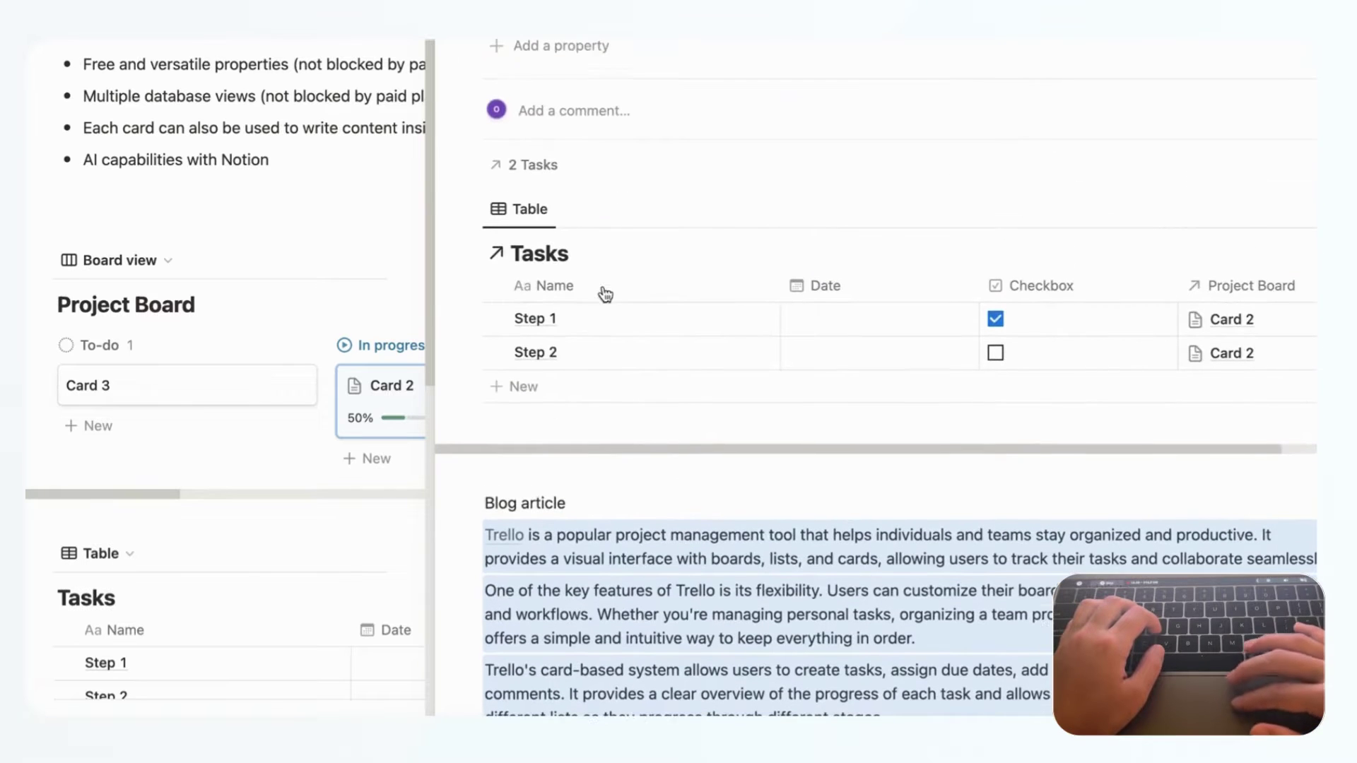
# Step: Scroll through the generated Trello article, then close Card 2's side peek
pyautogui.scroll(4, 660, 378)
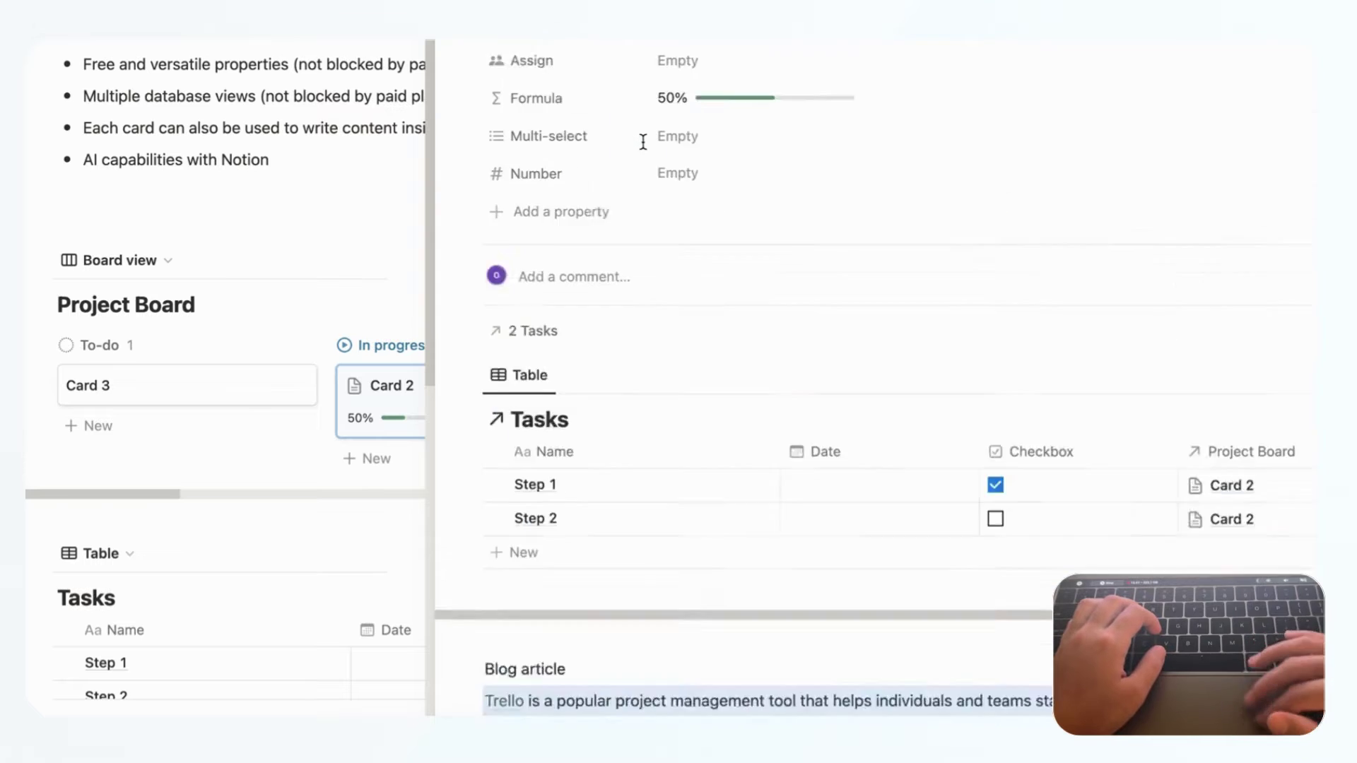
pyautogui.scroll(2, 643, 142)
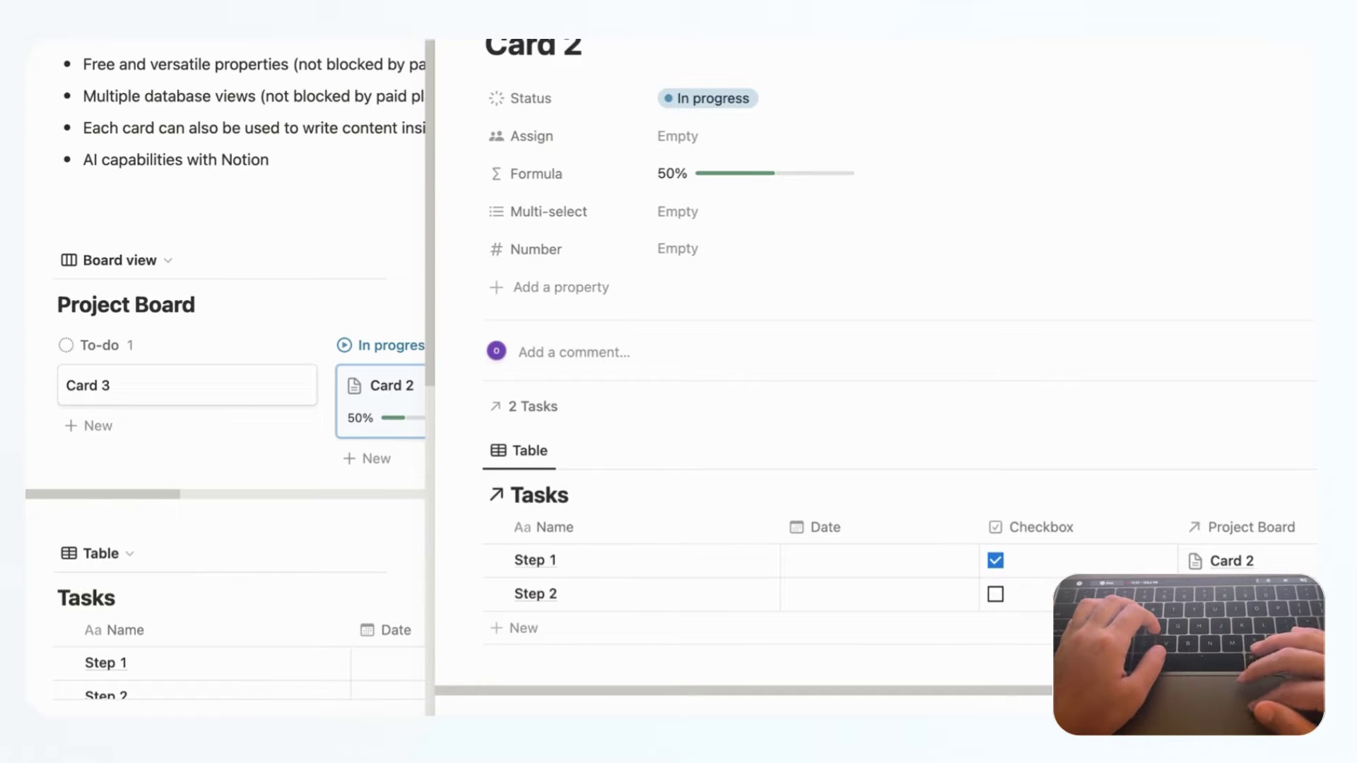
pyautogui.scroll(-6, 876, 353)
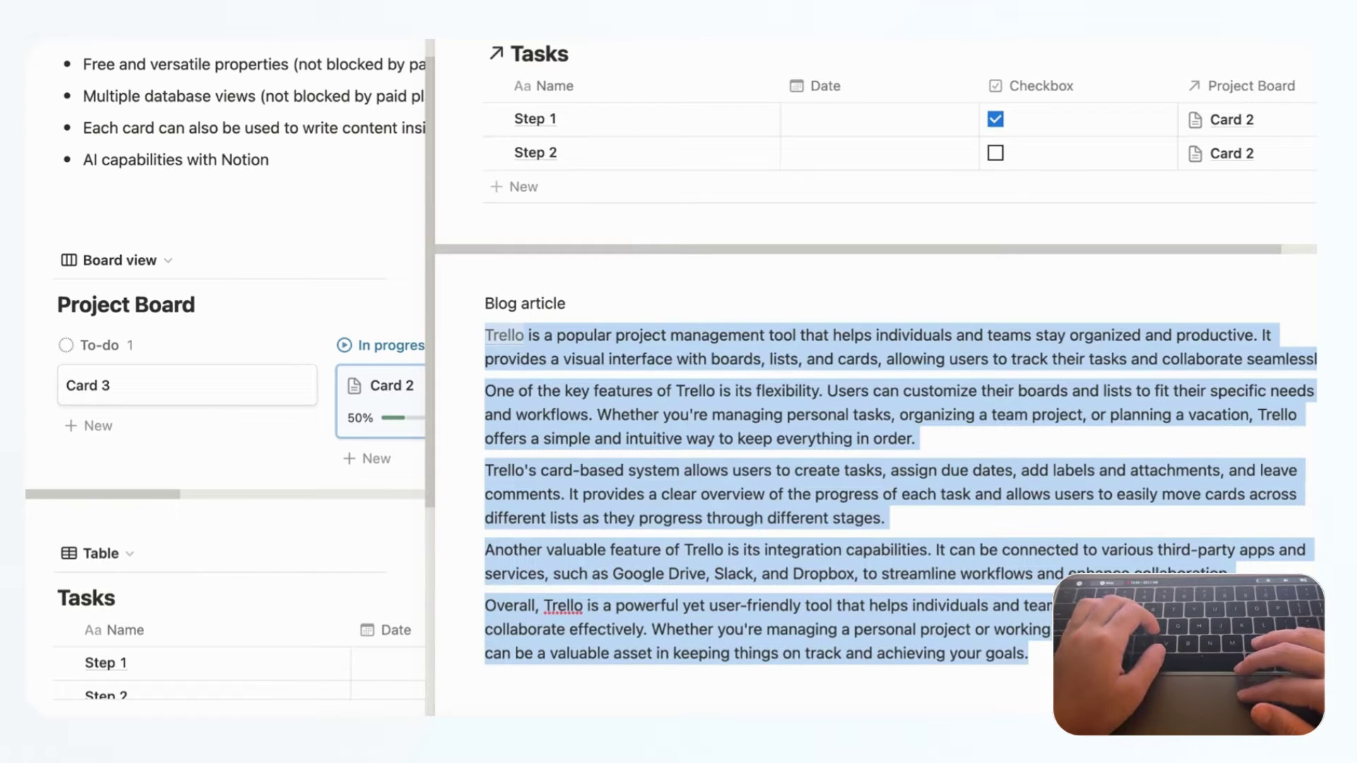
pyautogui.press('Escape')
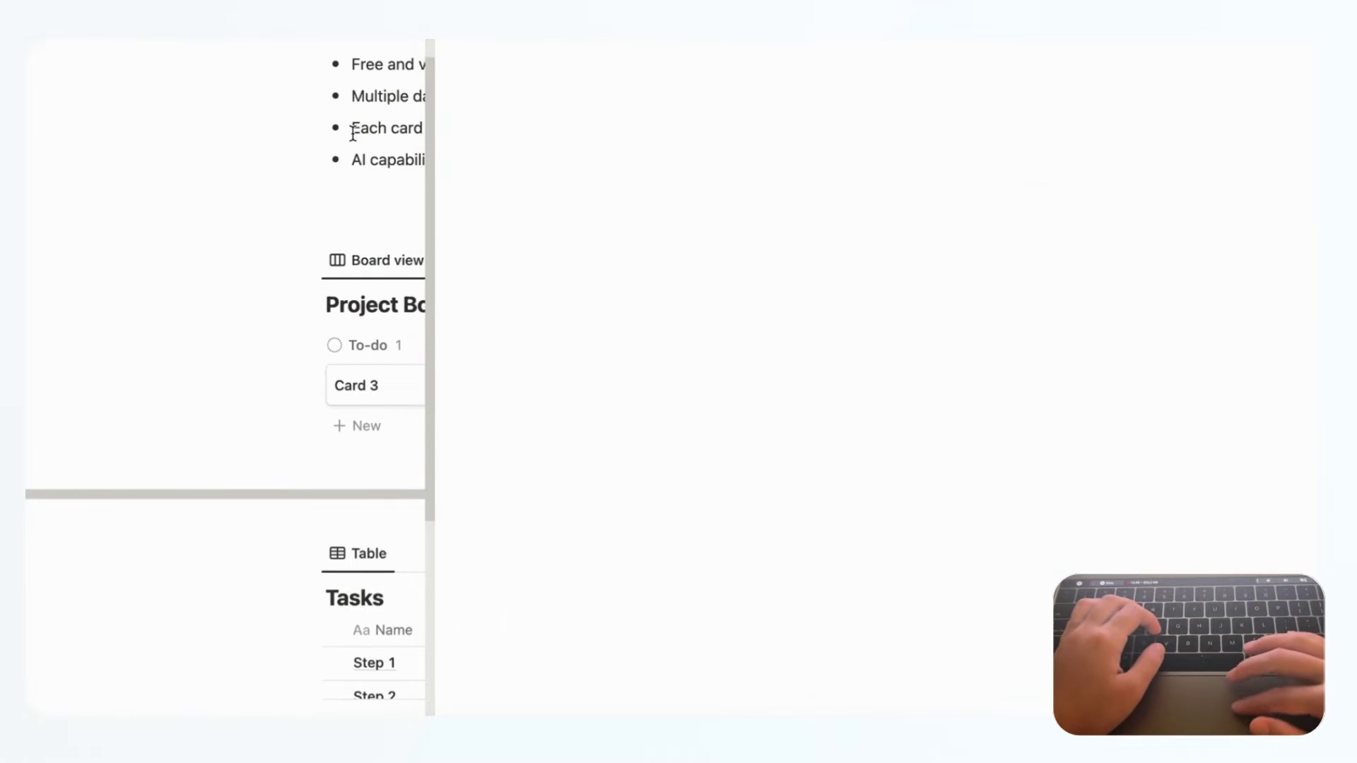
# Step: Scroll the Trello pricing page between the Free, Standard, Premium and Enterprise prices and feature lists
pyautogui.scroll(2, 511, 221)
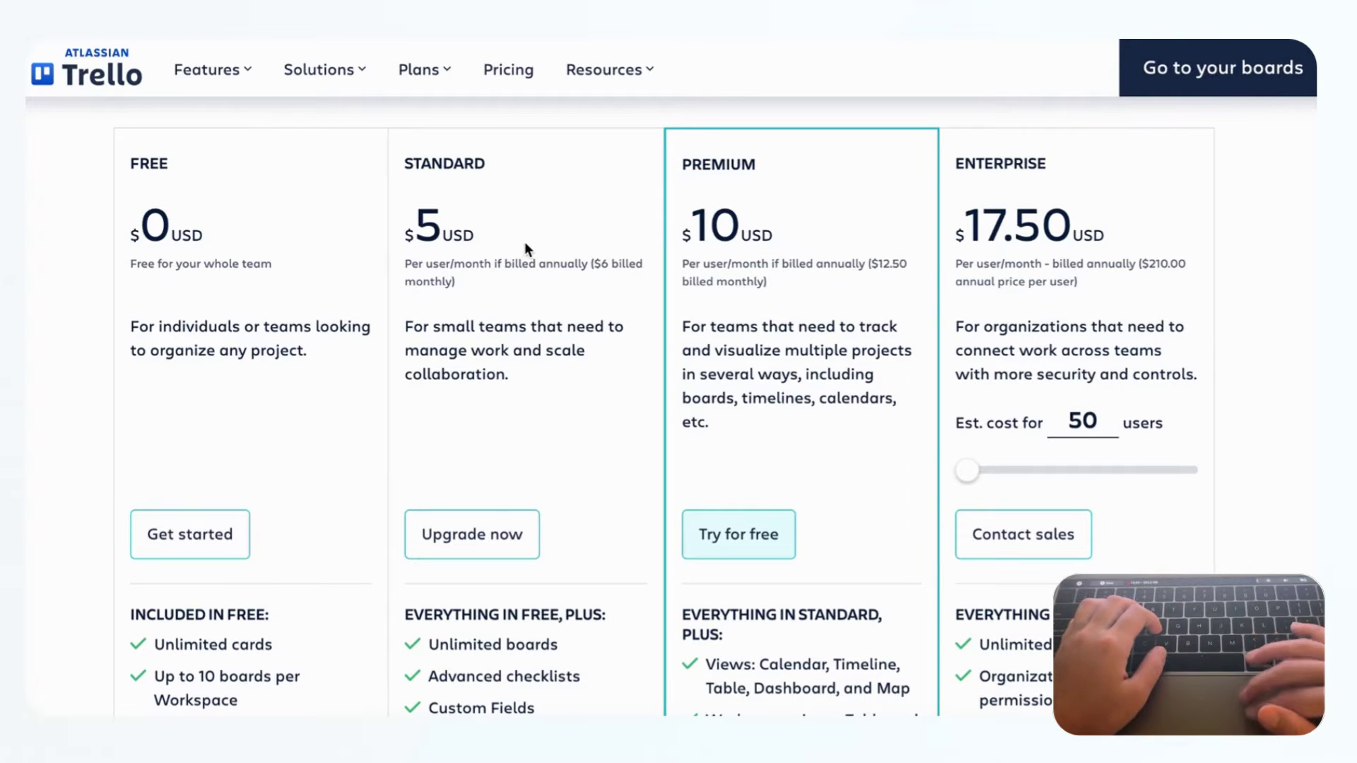
pyautogui.scroll(-2, 524, 241)
pyautogui.scroll(1, 524, 241)
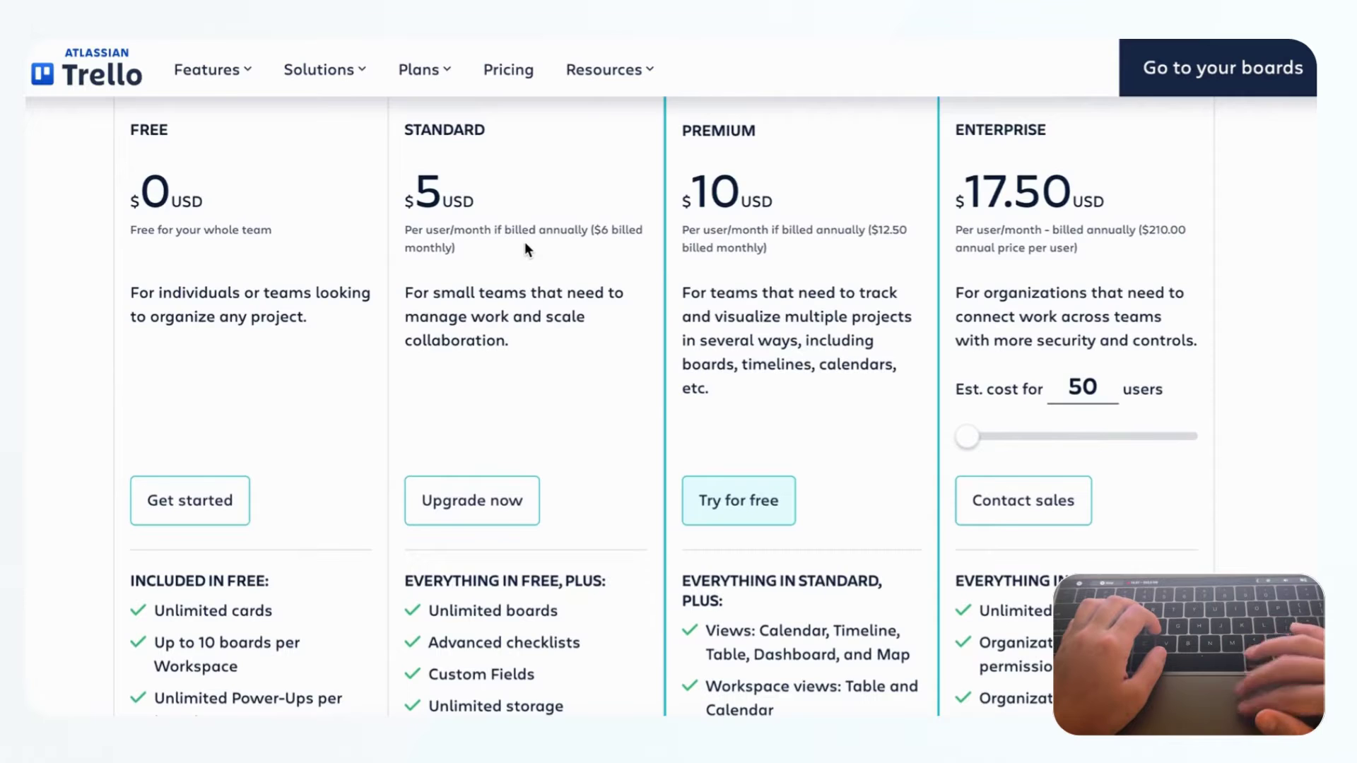
pyautogui.scroll(-8, 706, 378)
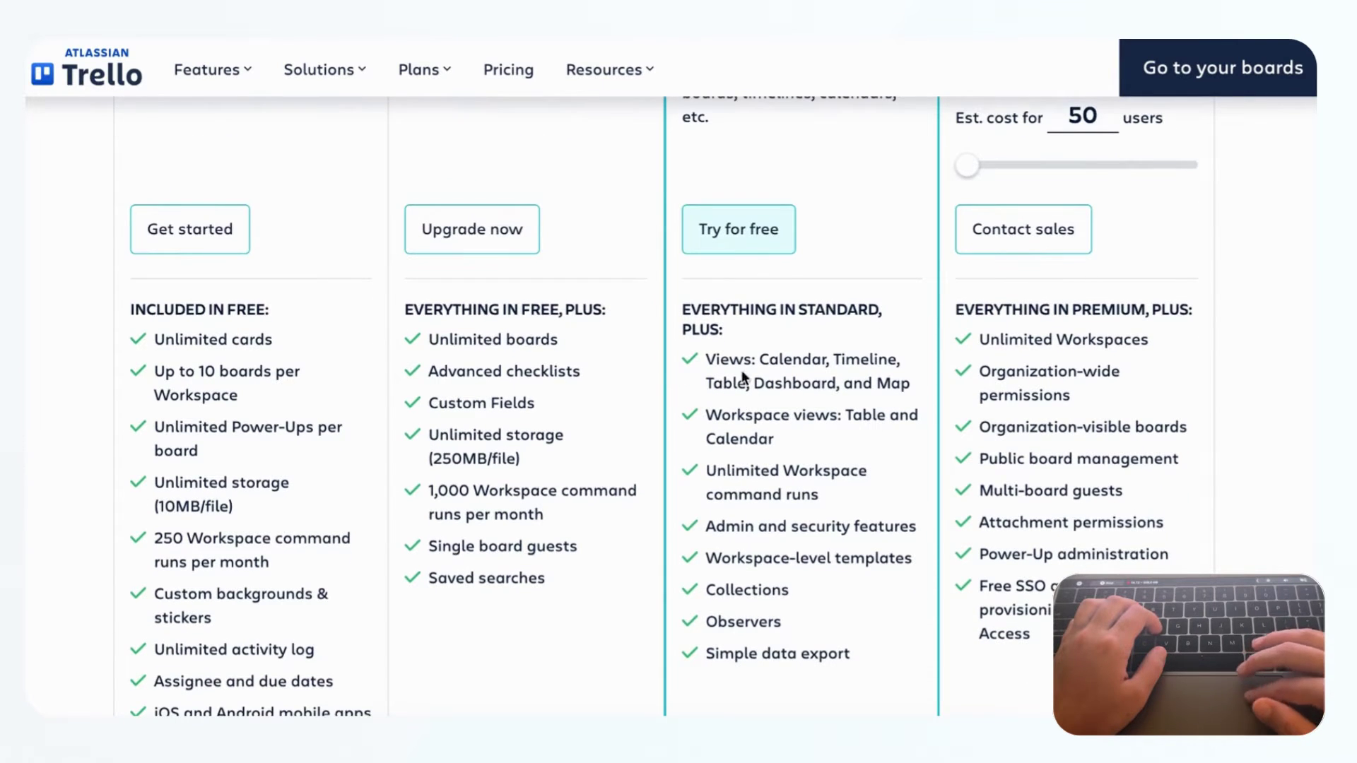
pyautogui.scroll(9, 794, 439)
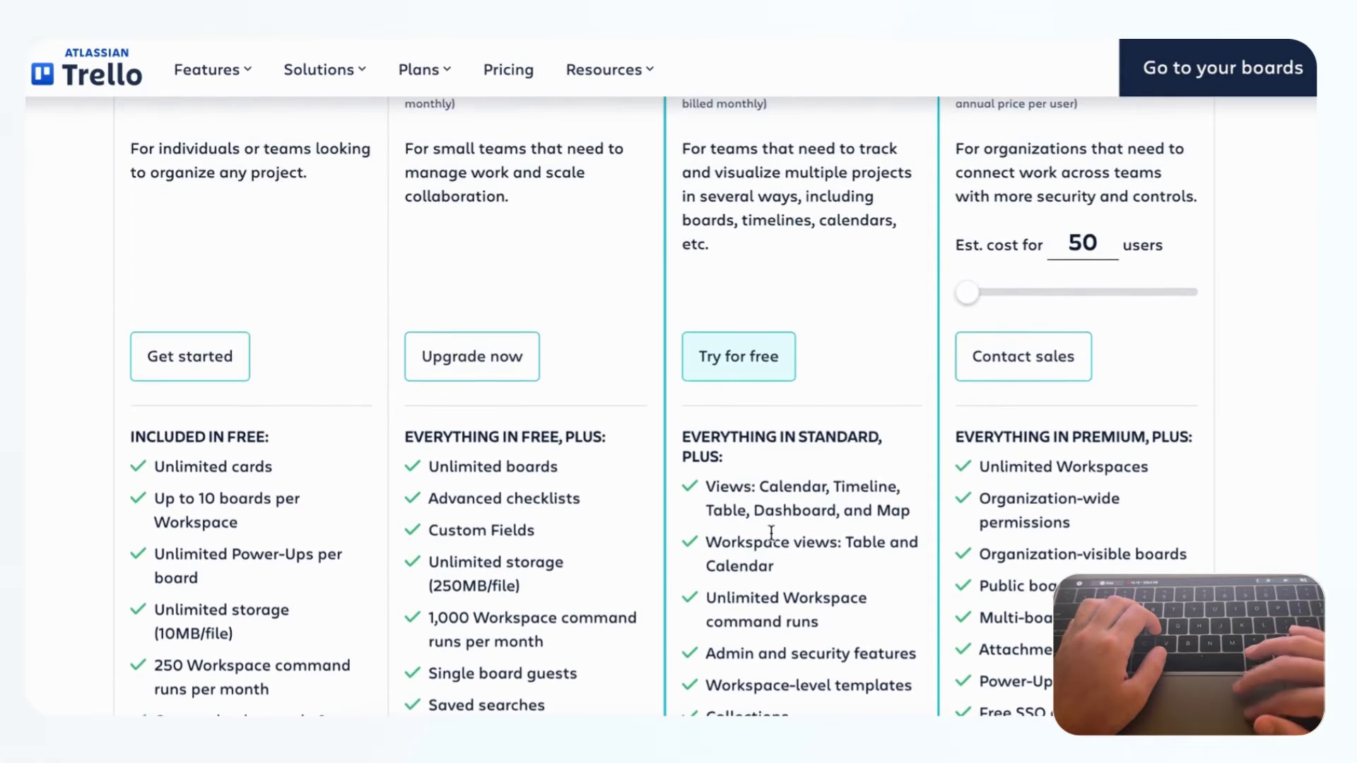